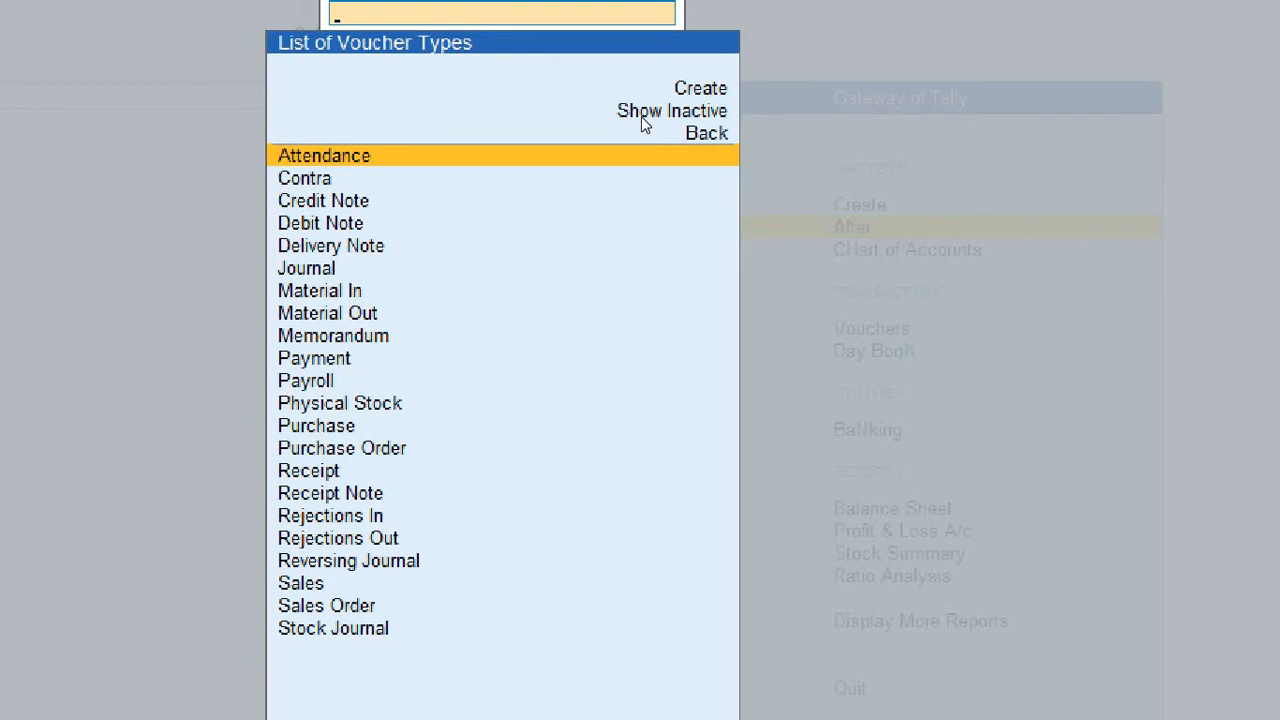
Step: Open the Sales voucher type for alteration from the list of voucher types
key(Down)
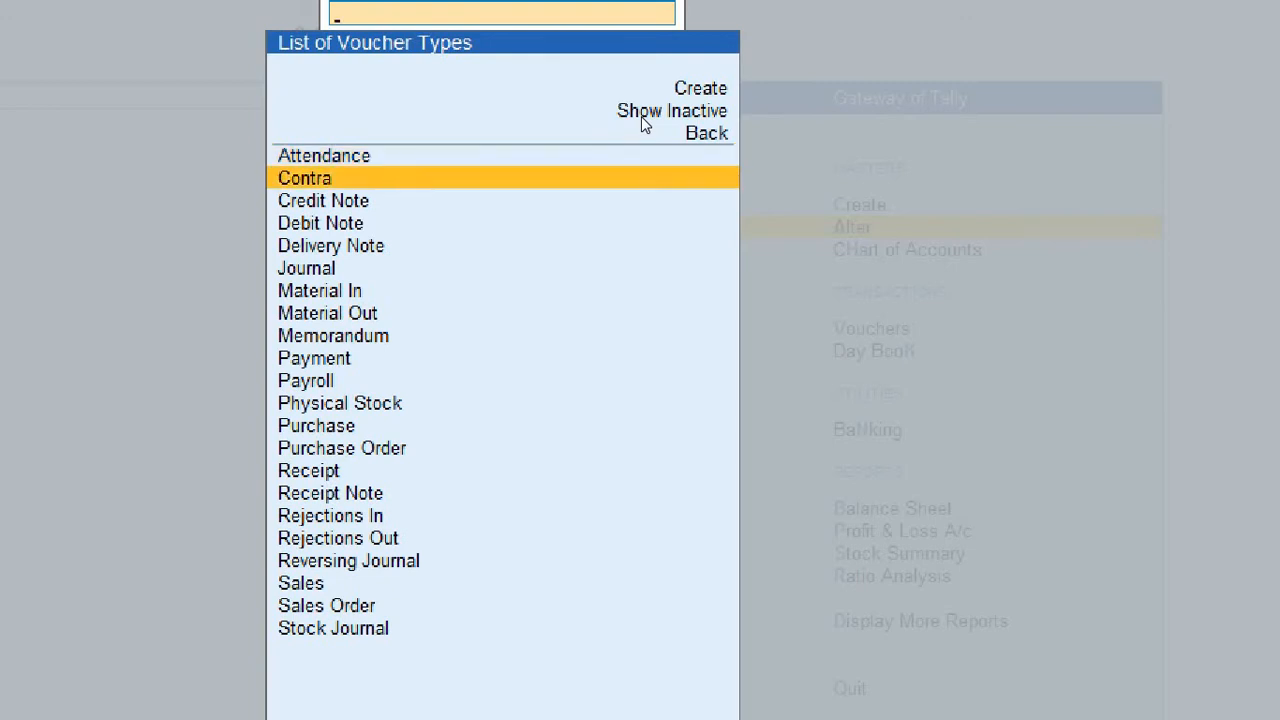
key(Down)
key(Down)
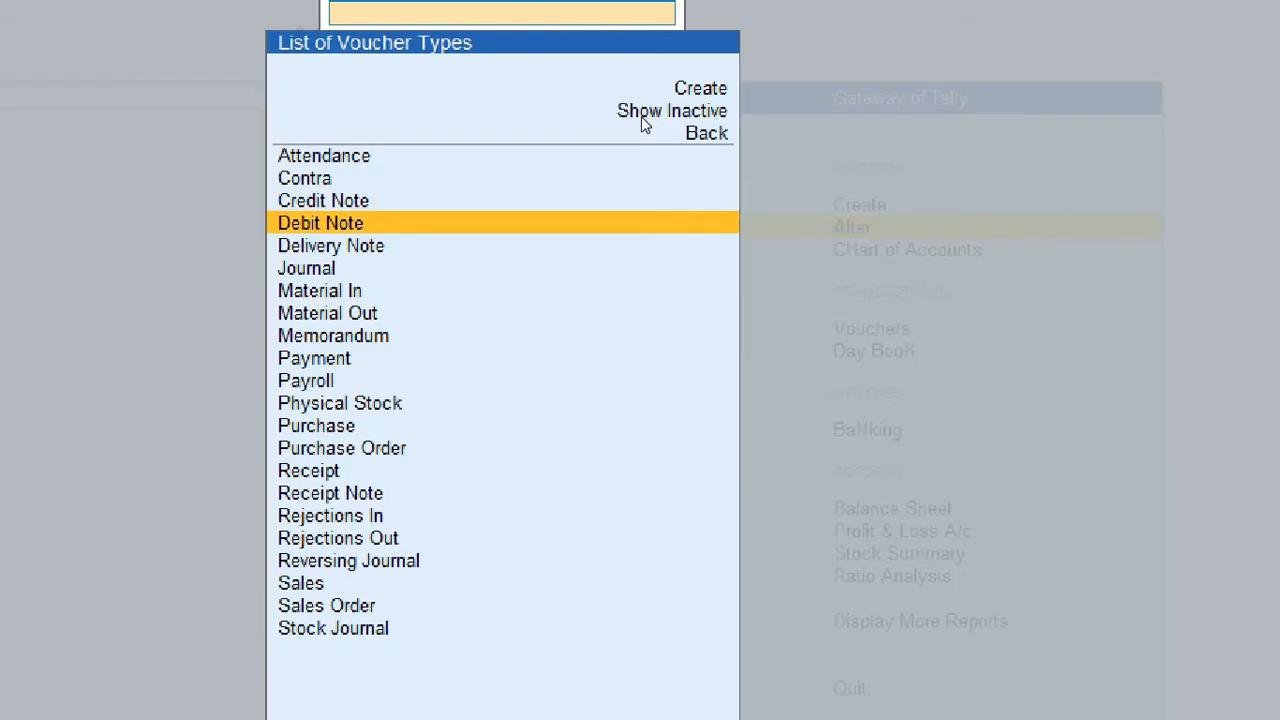
key(Up)
key(Up)
key(Down)
key(Down)
key(Down)
key(Down)
key(Down)
key(Down)
key(Down)
key(Down)
key(Down)
key(Down)
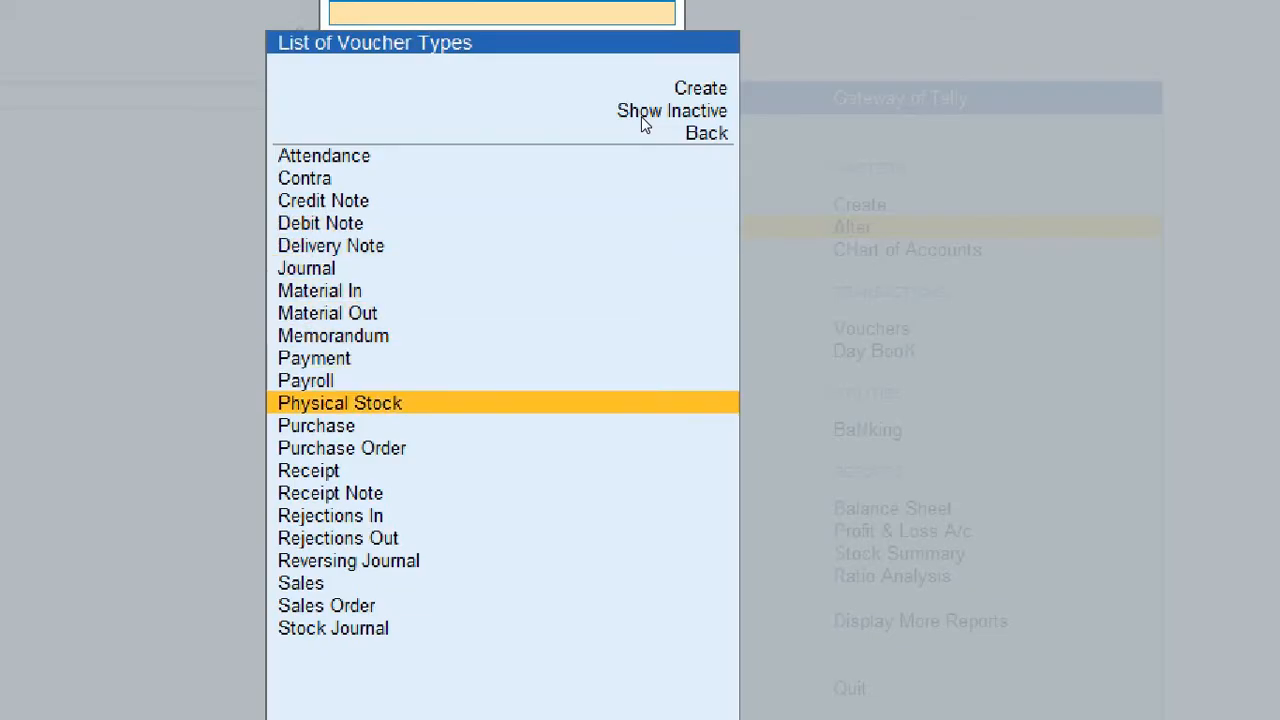
key(Down)
key(Down)
key(Down)
key(Down)
key(Down)
key(Down)
key(Down)
key(Down)
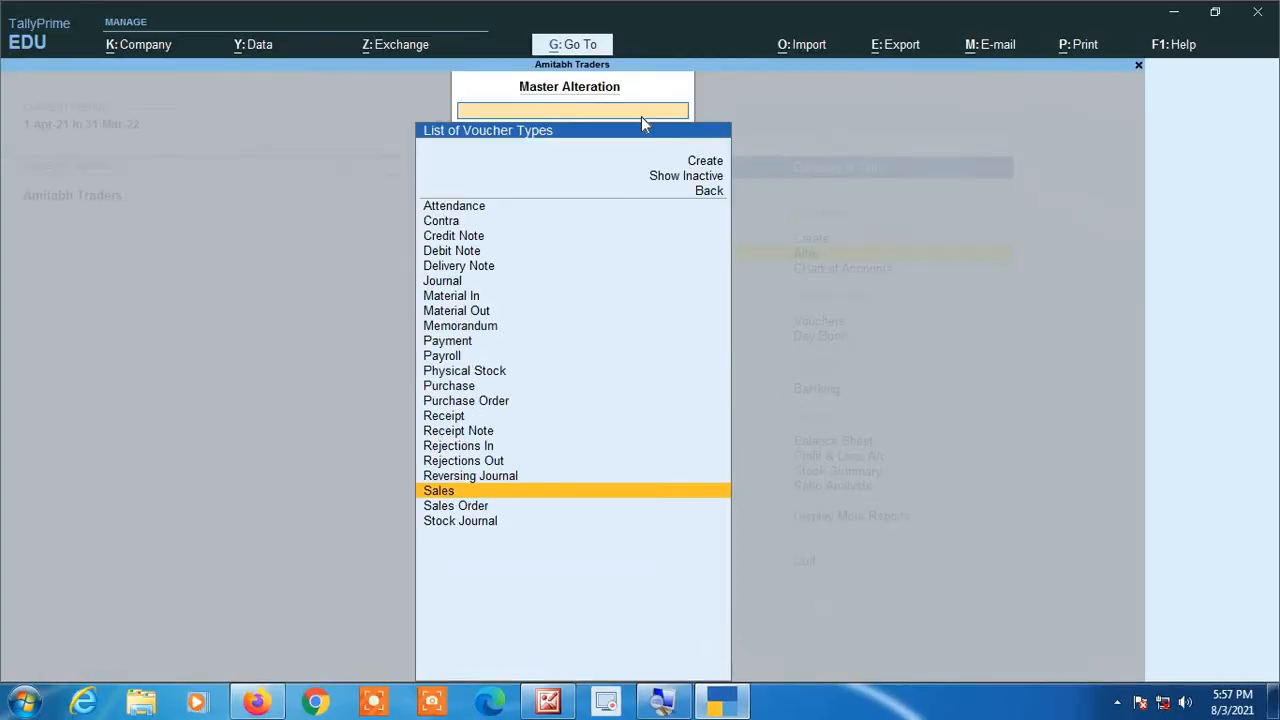
key(Return)
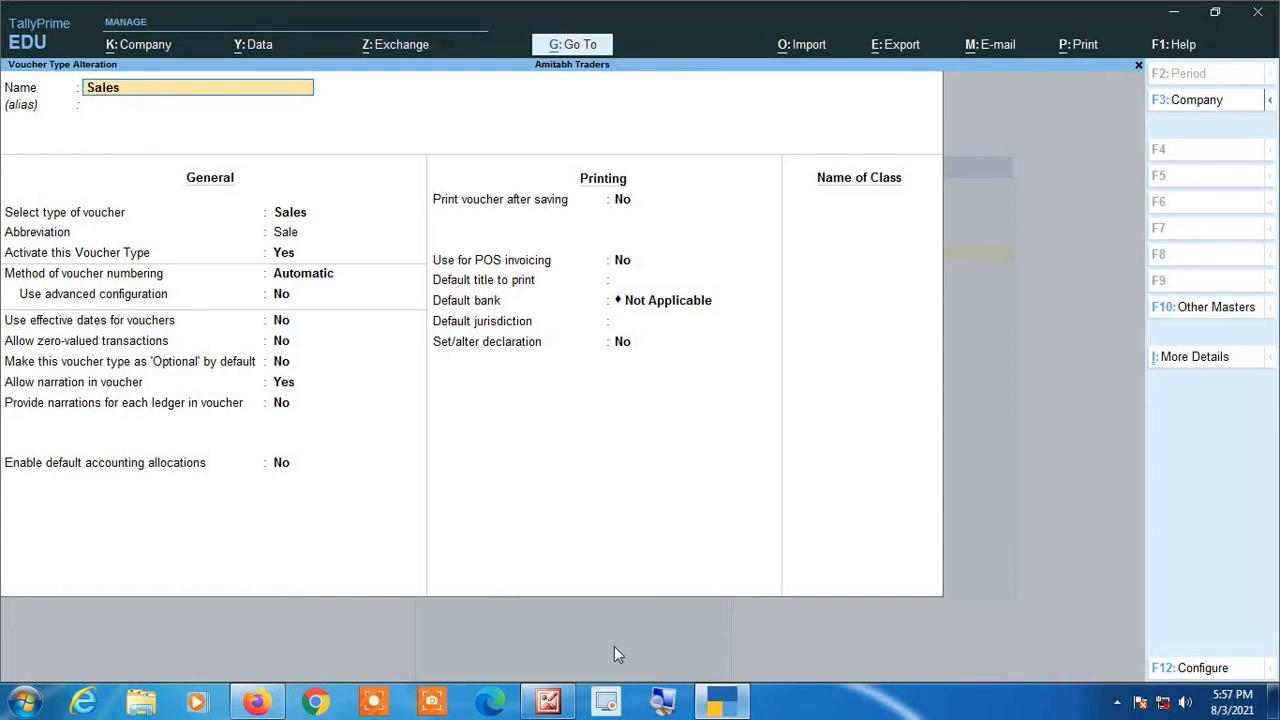
Step: Keep automatic voucher numbering for the Sales voucher type and enable its advanced configuration
click(657, 697)
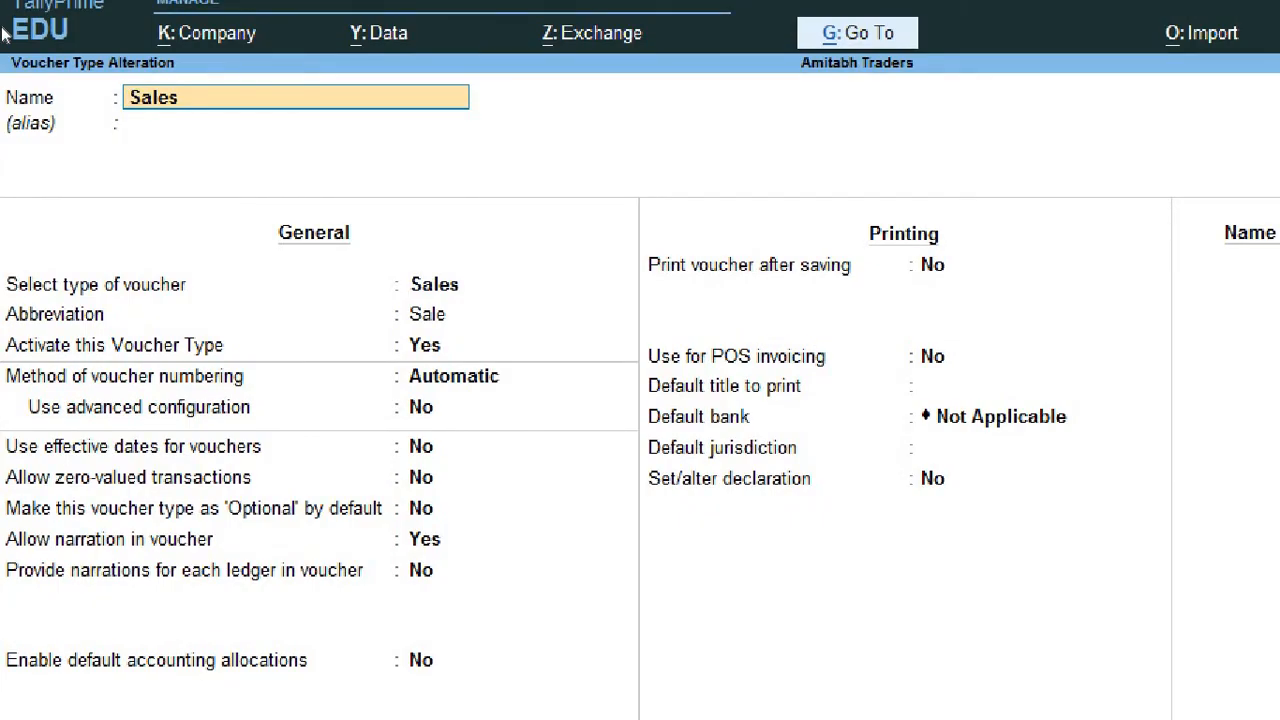
key(Return)
key(Return)
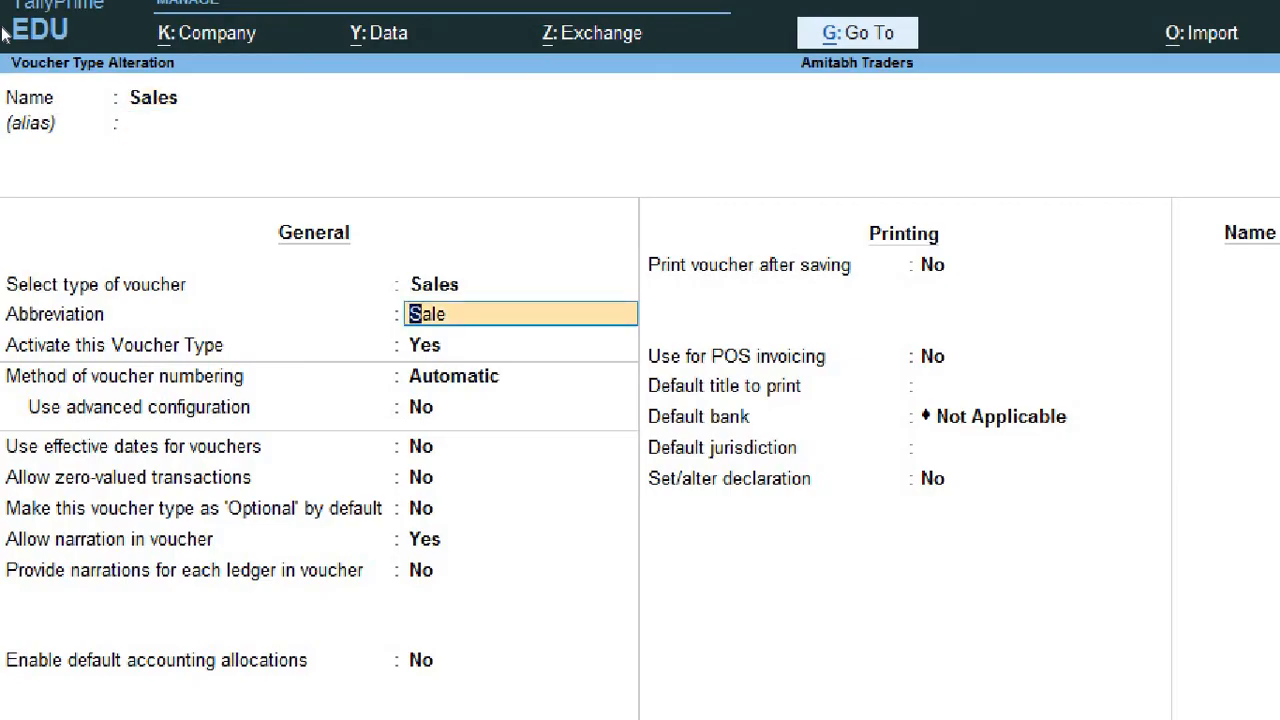
key(Return)
key(Return)
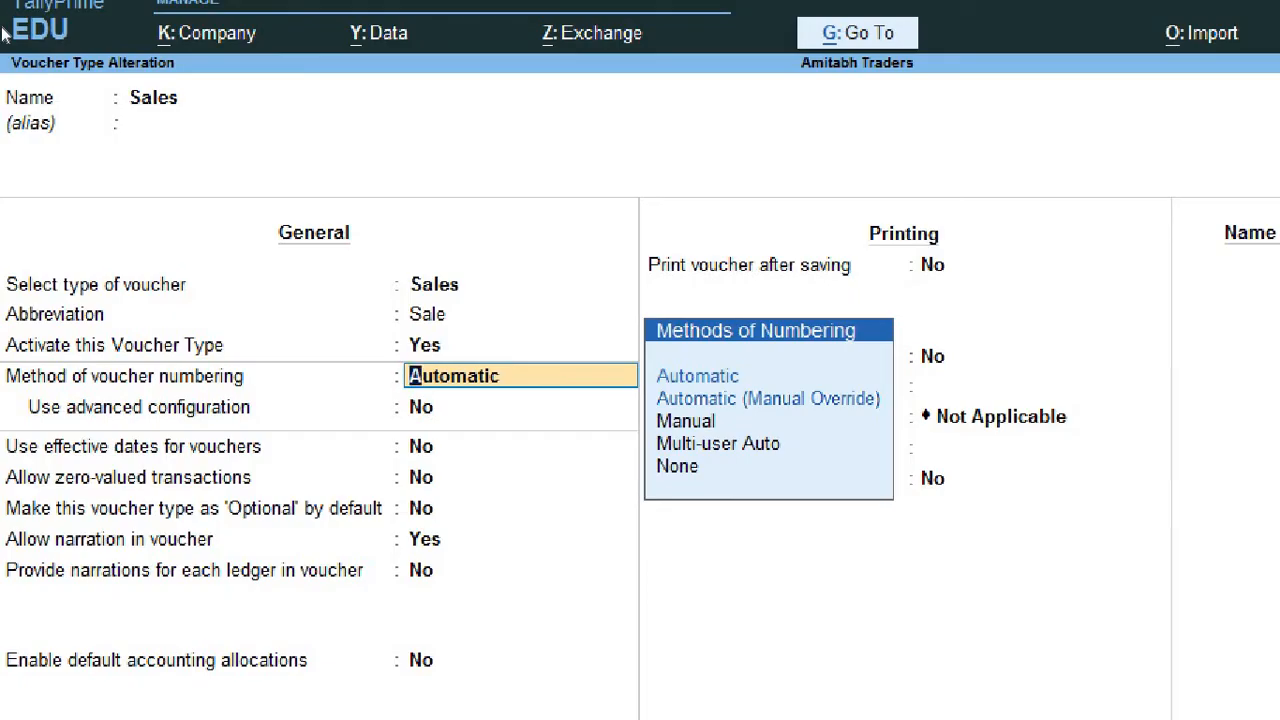
key(Return)
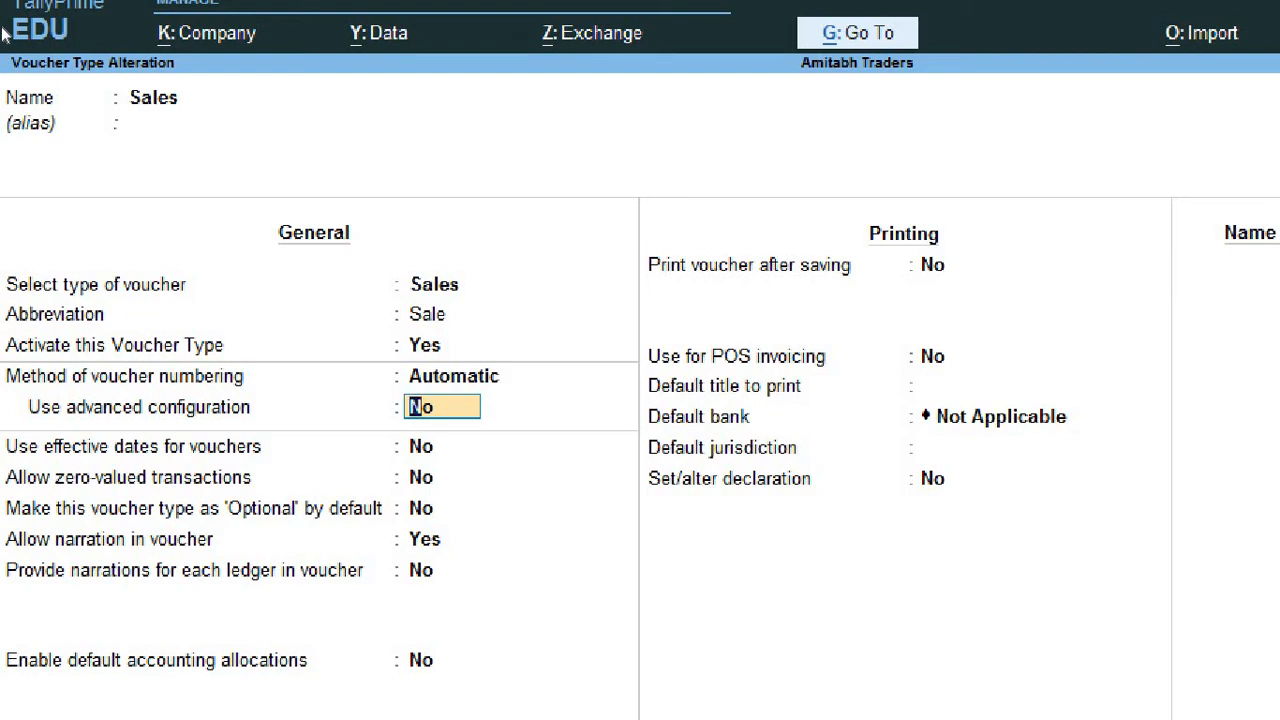
text(yes)
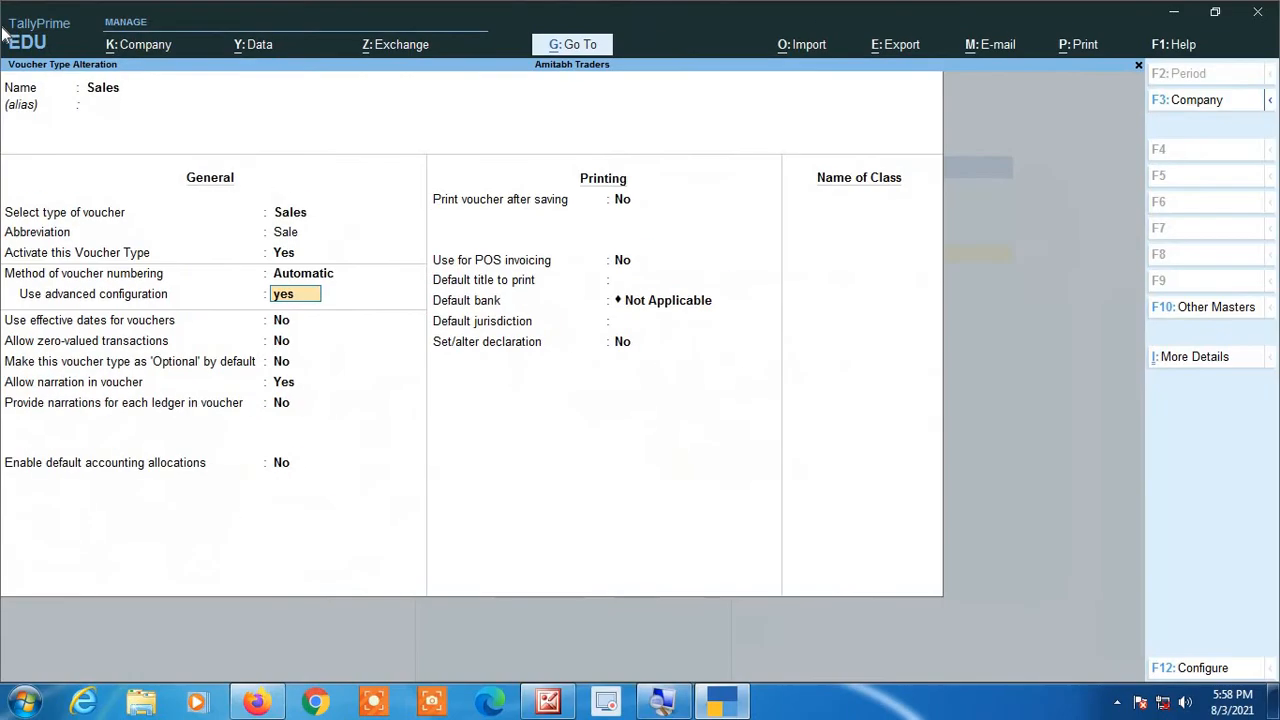
key(Return)
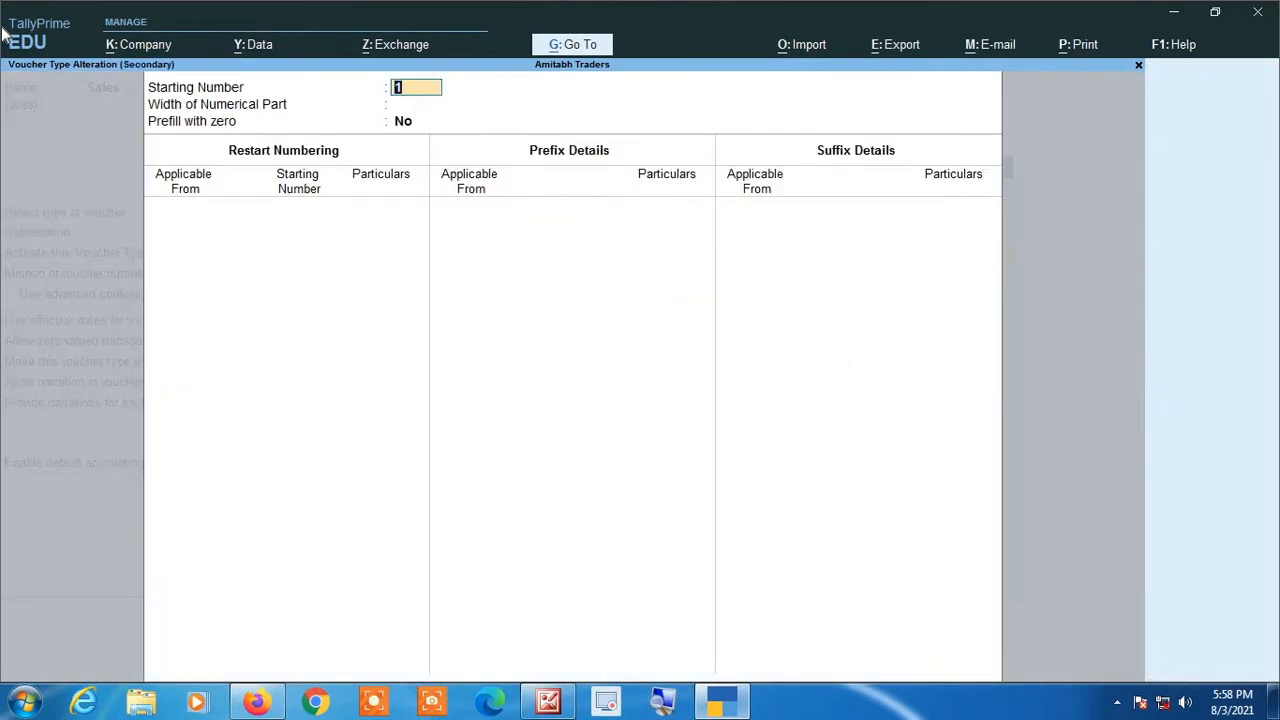
Step: Keep the starting number at 1, set the width of the numerical part to 4 and enable prefilling with zero
click(660, 712)
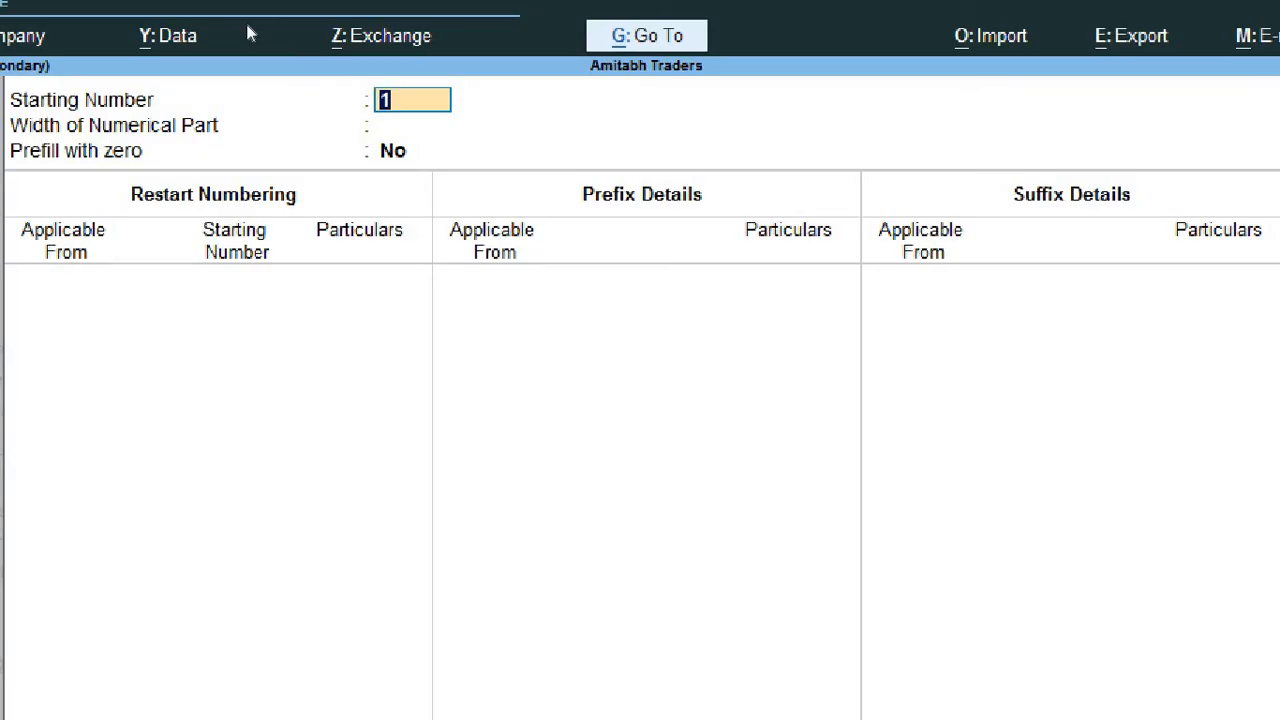
key(Return)
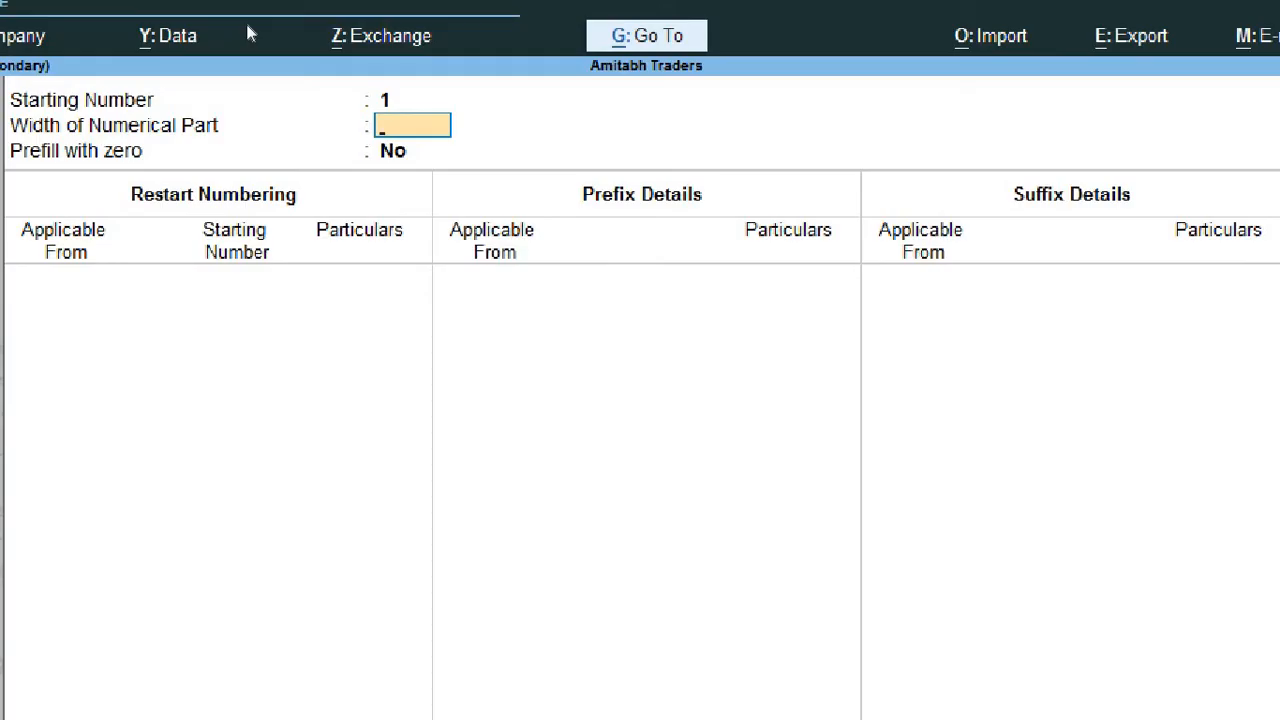
text(4)
key(Return)
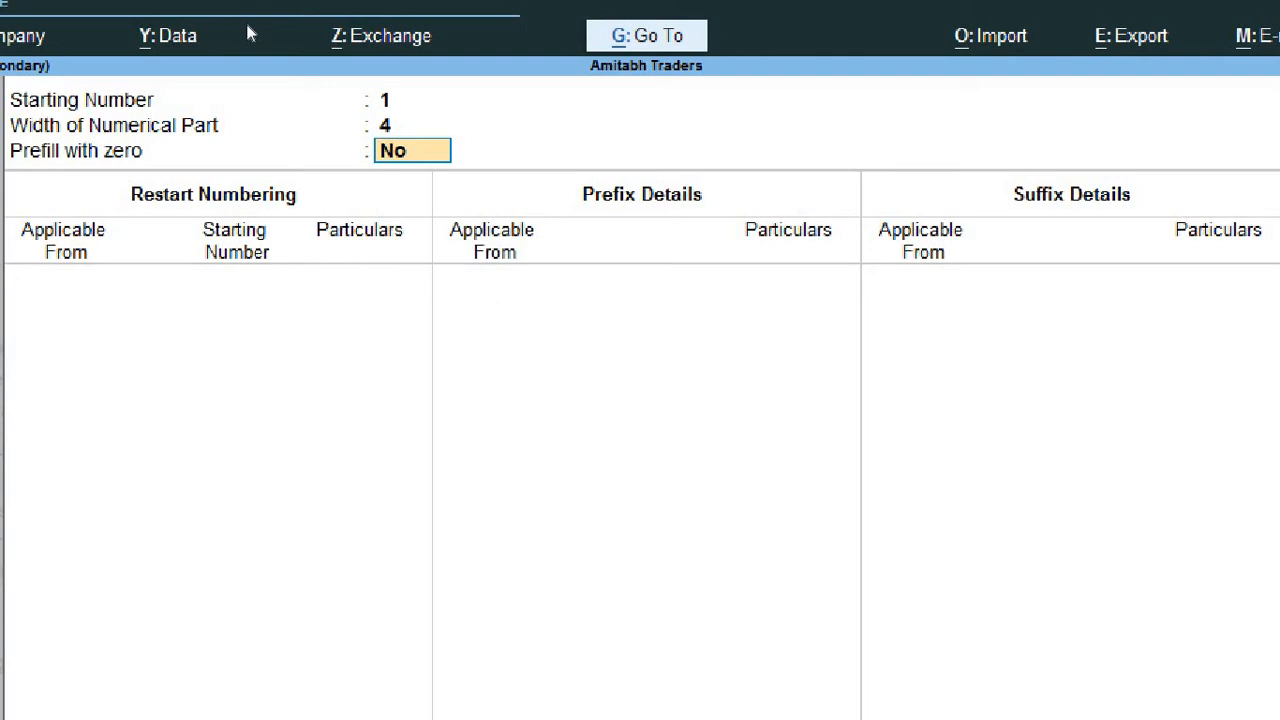
text(yes)
key(Return)
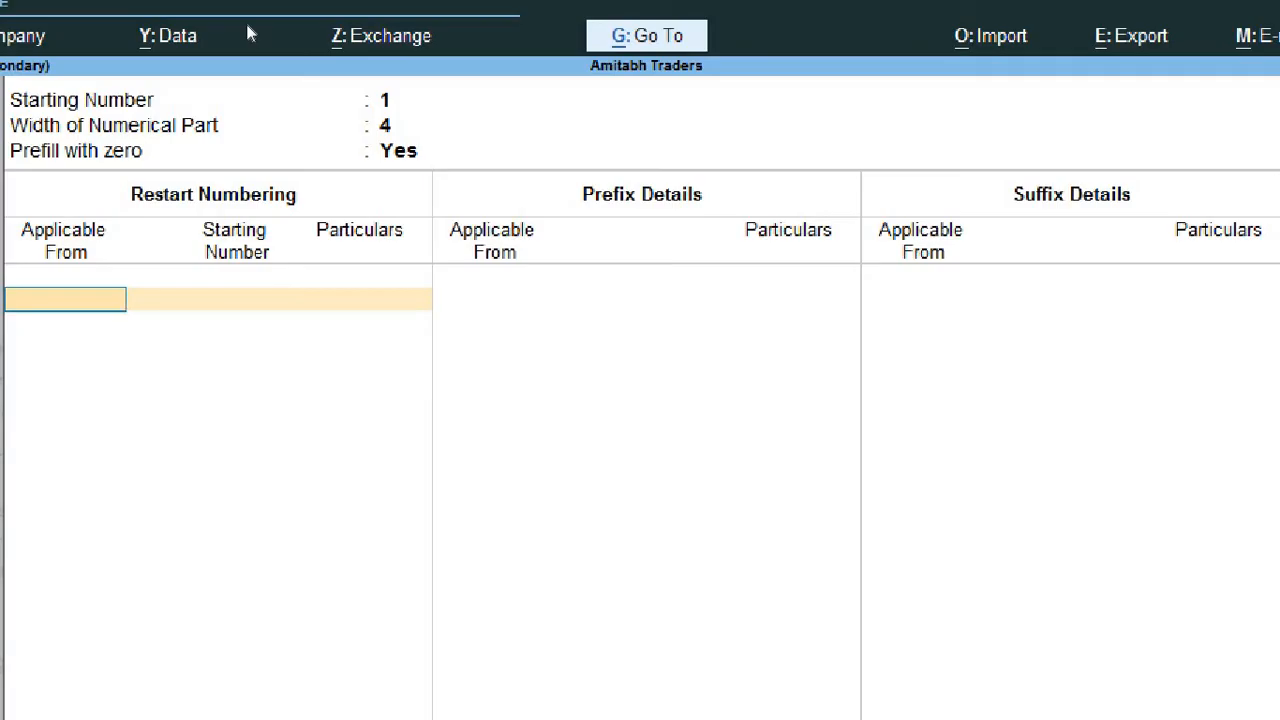
Step: Add a restart numbering entry applicable from 1-Apr-21 with starting number 1 and Monthly periodicity
text(1-4-21)
key(Return)
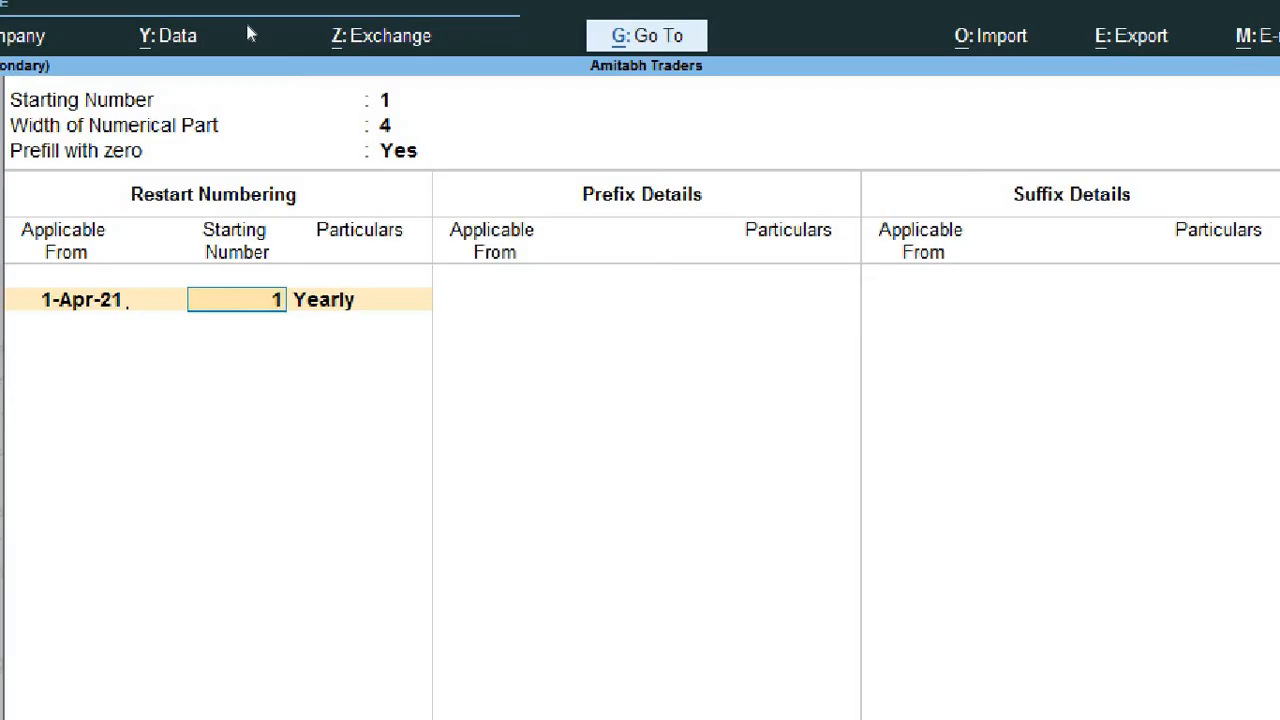
key(Return)
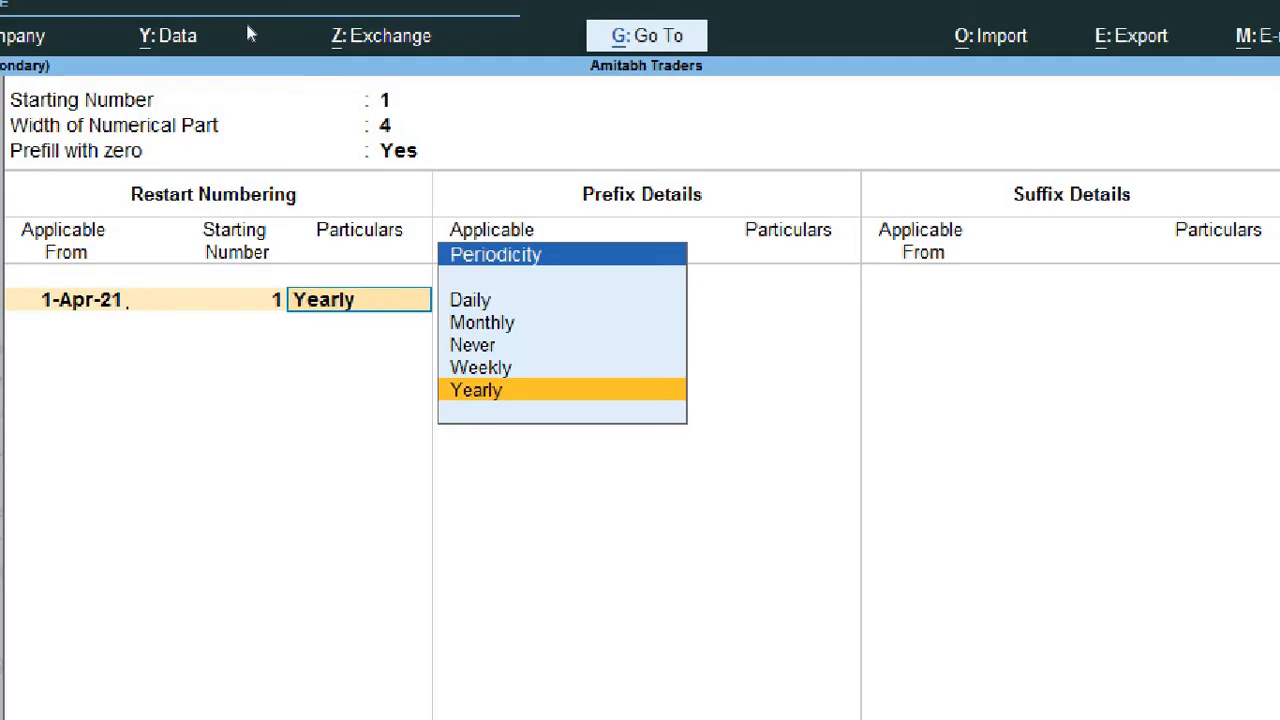
key(Up)
key(Up)
key(Up)
key(Up)
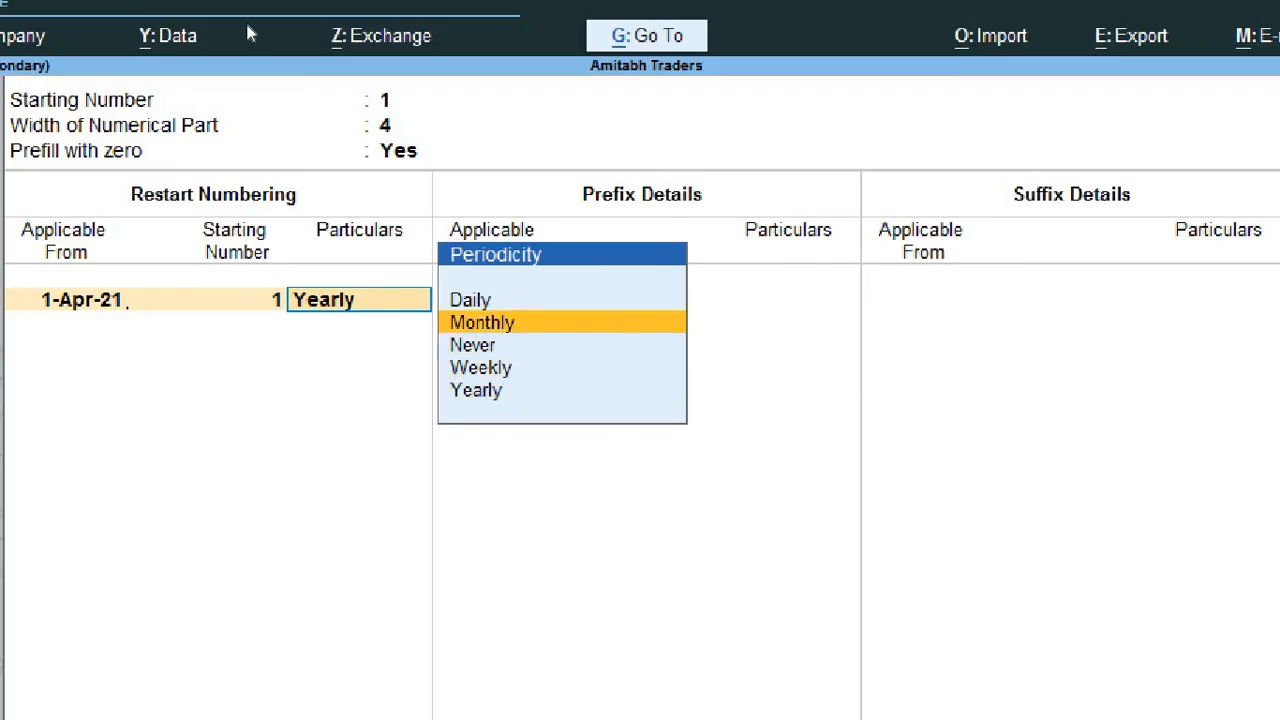
key(Down)
key(Down)
key(Down)
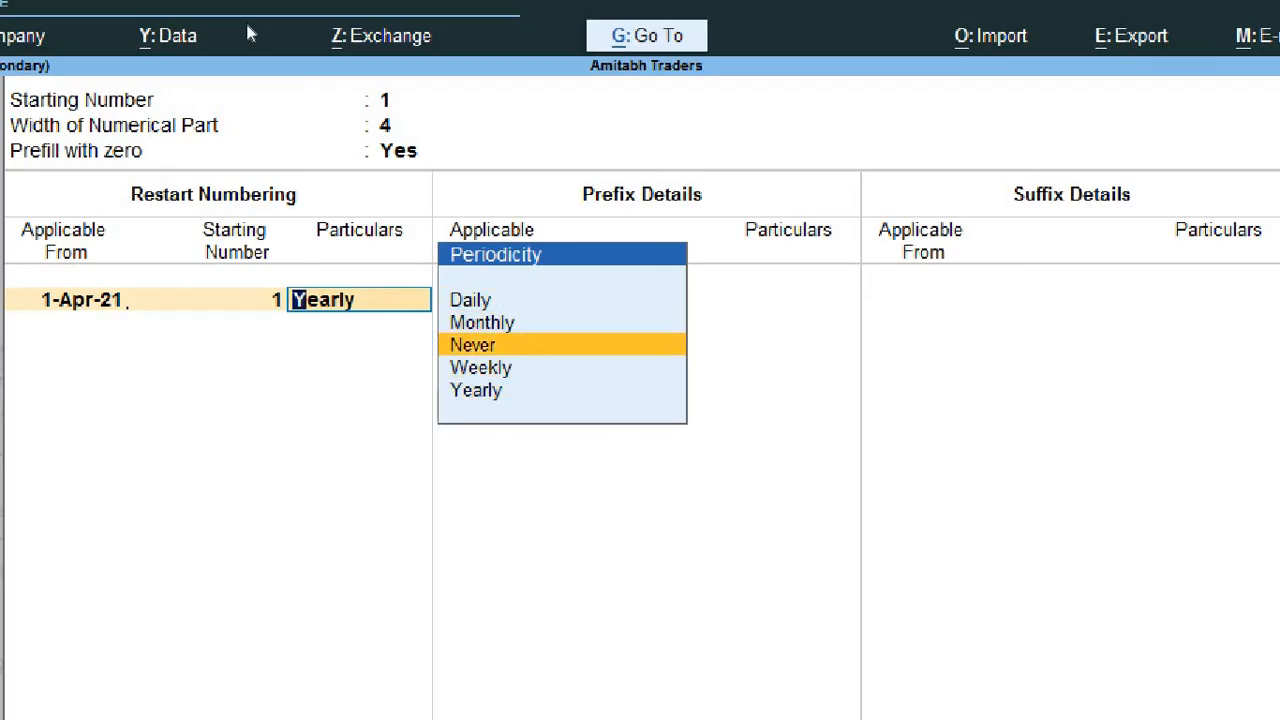
key(Down)
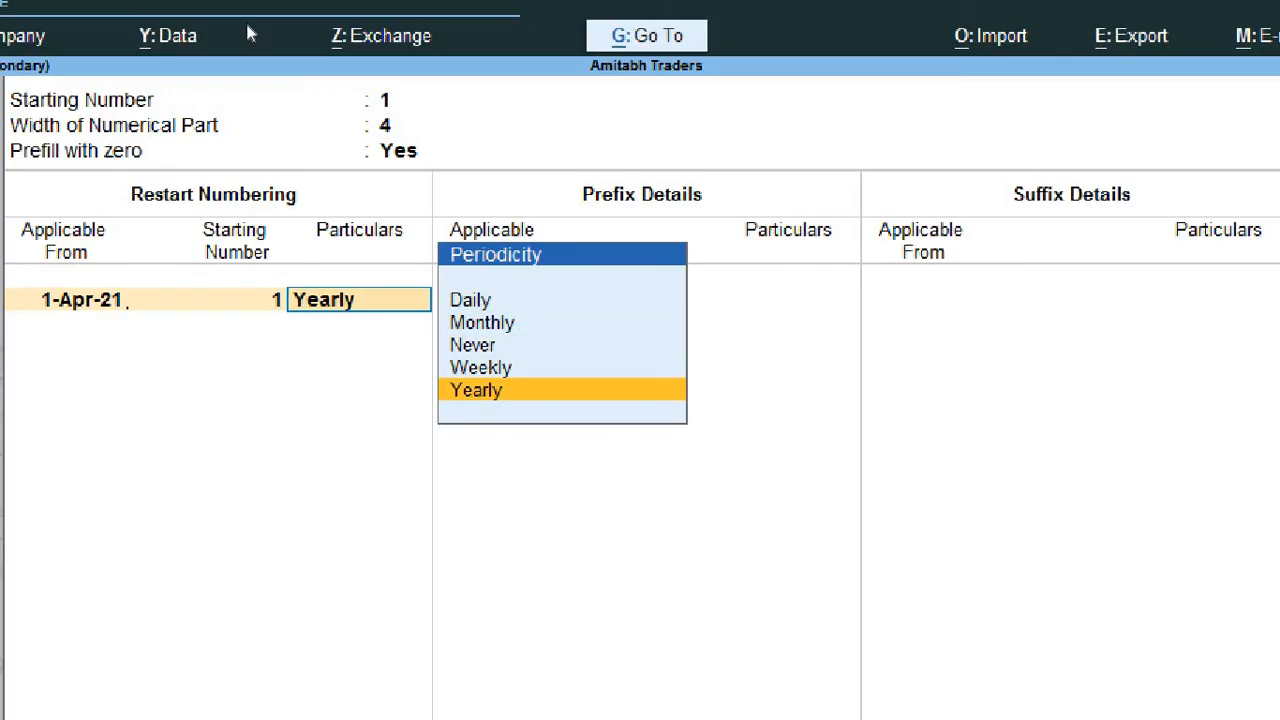
key(Up)
key(Up)
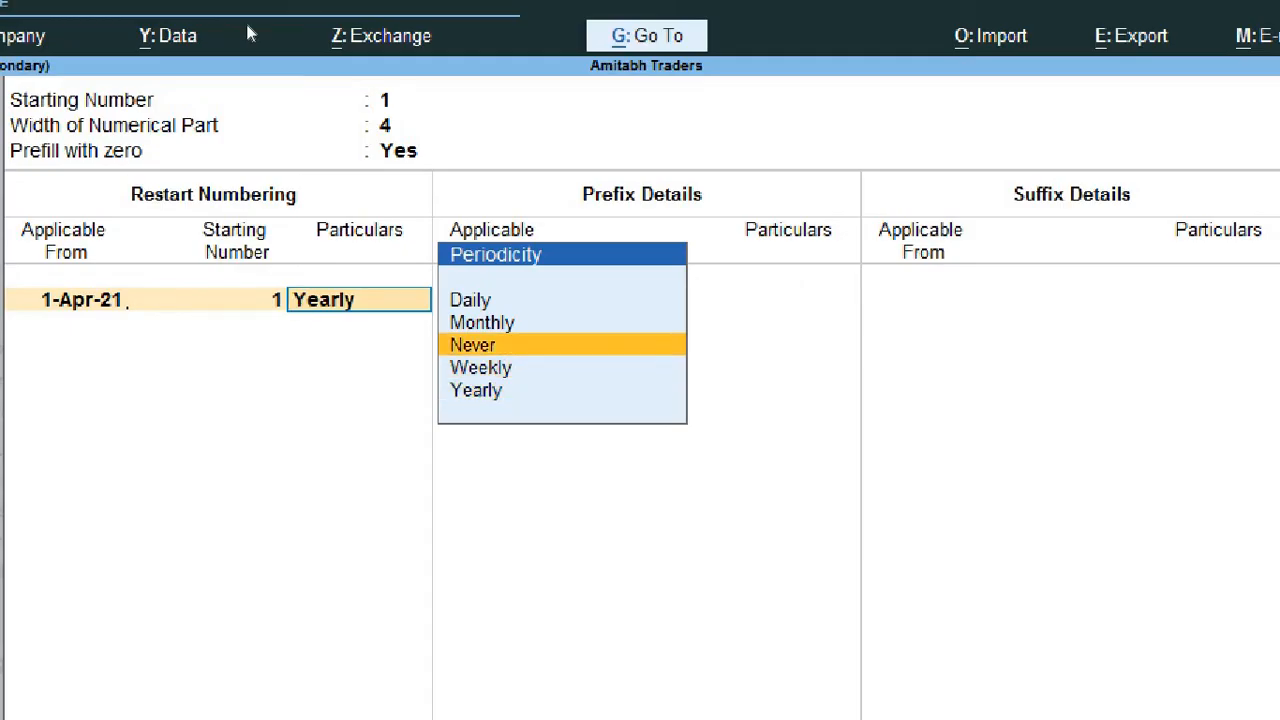
key(Up)
key(Up)
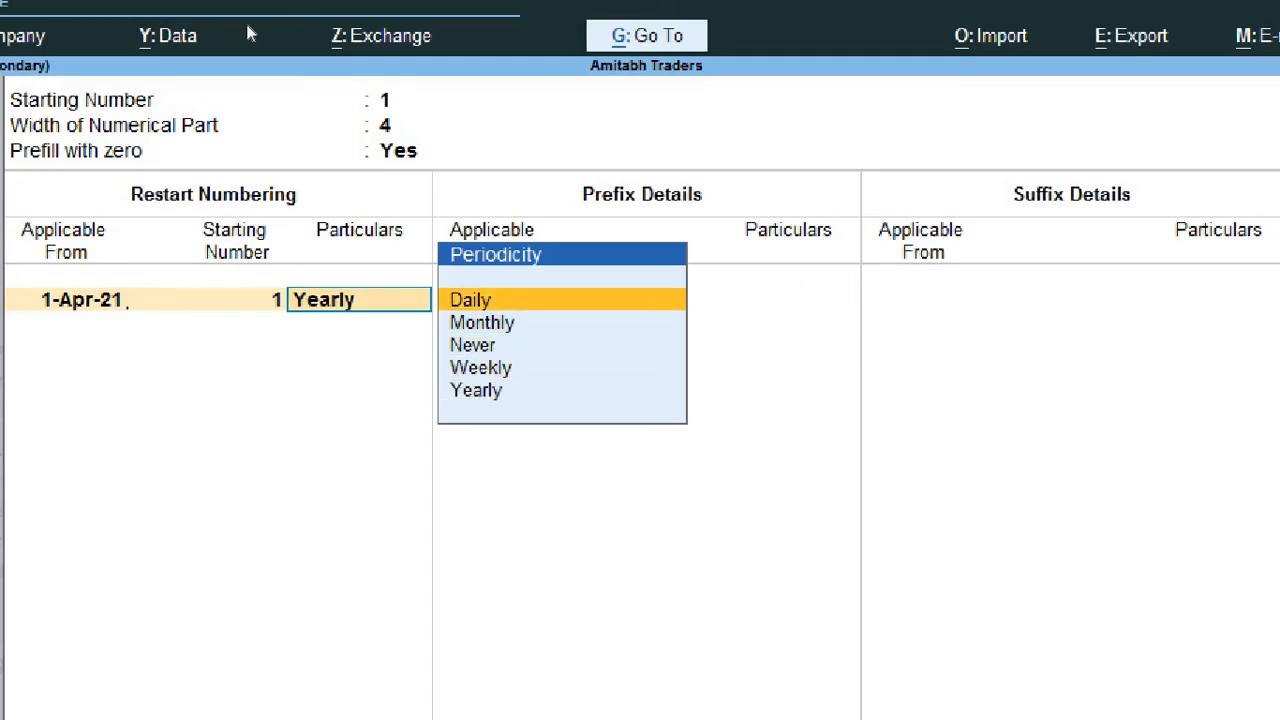
key(Down)
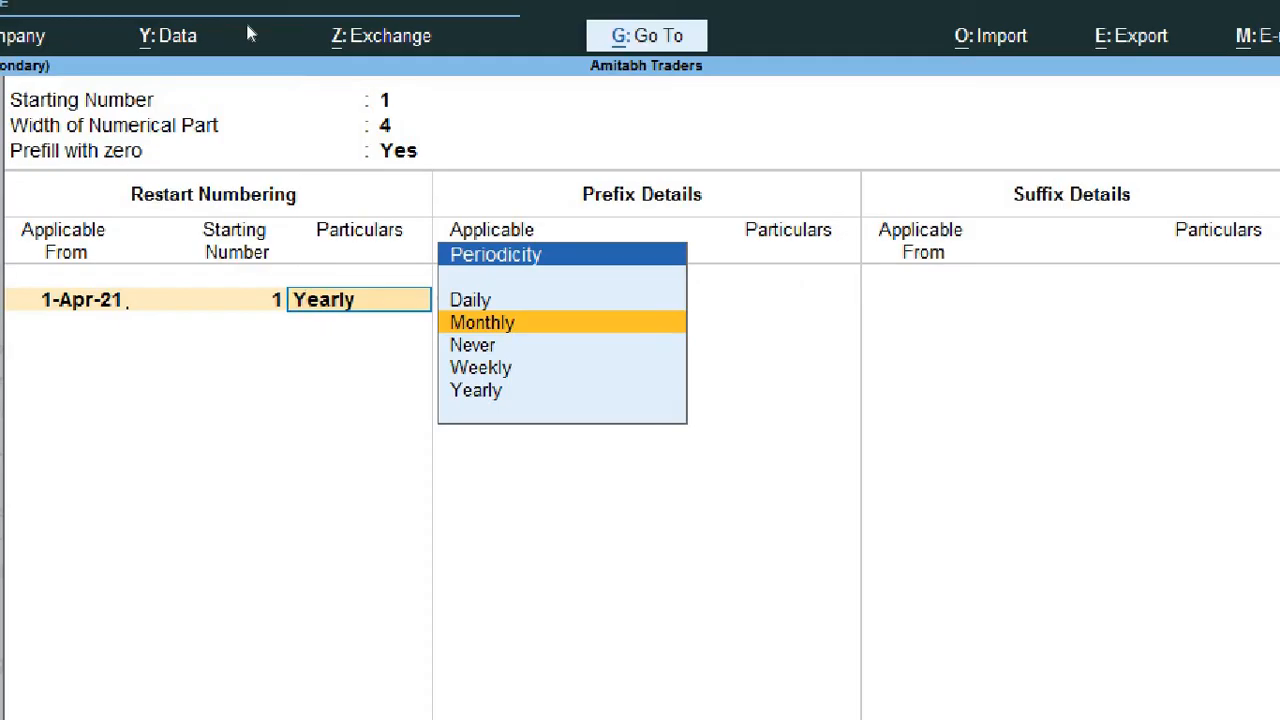
key(Return)
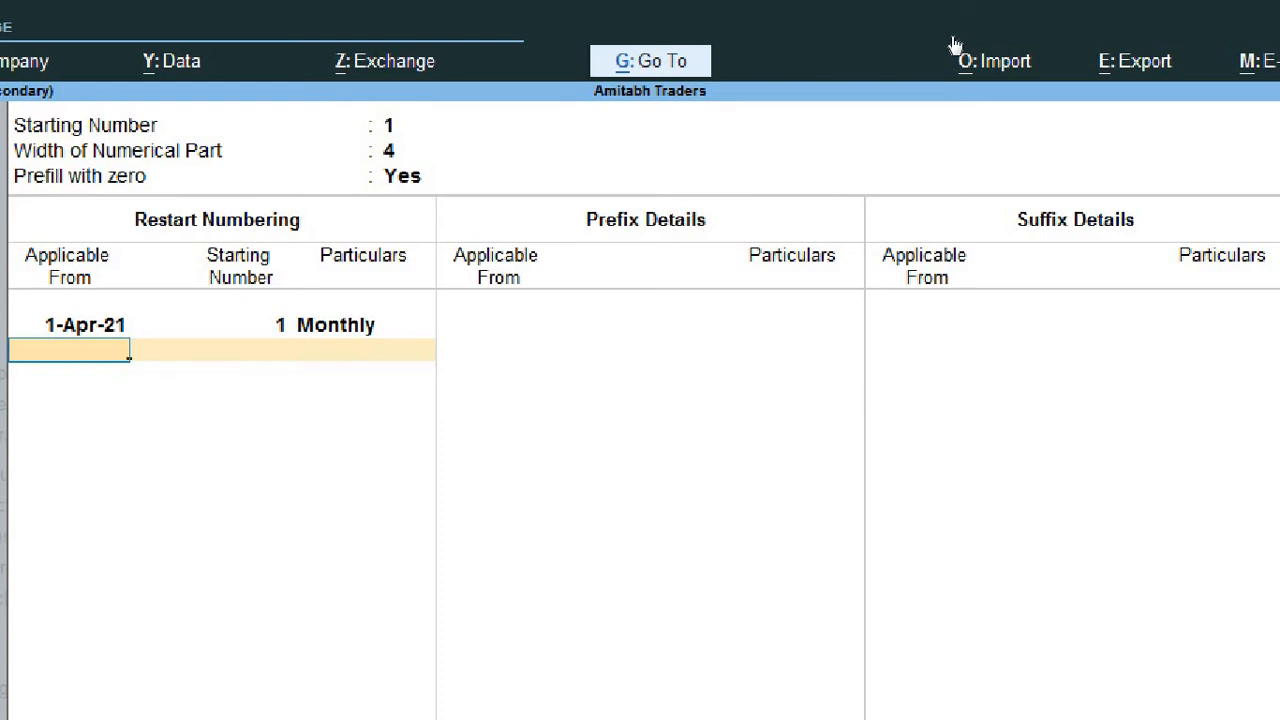
Step: Add a second restart numbering entry applicable from 1-May-21 with starting number 1 and Monthly periodicity
text(1-5)
key(Return)
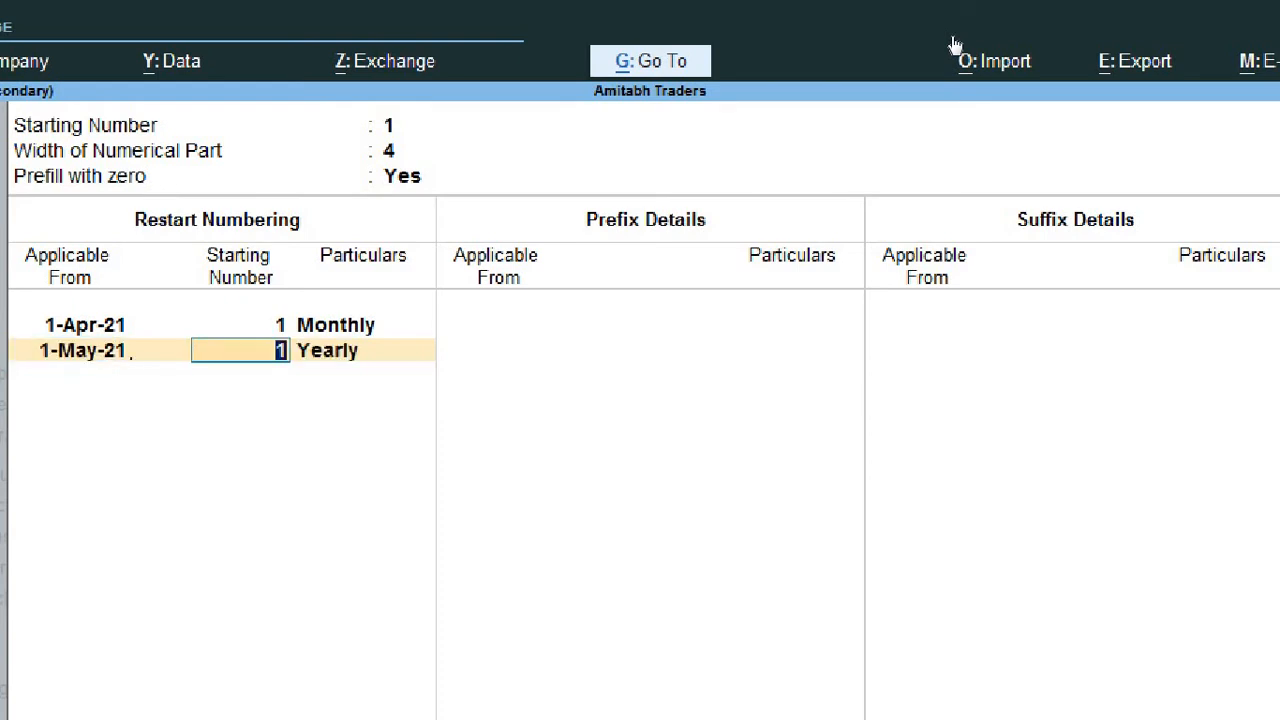
key(Return)
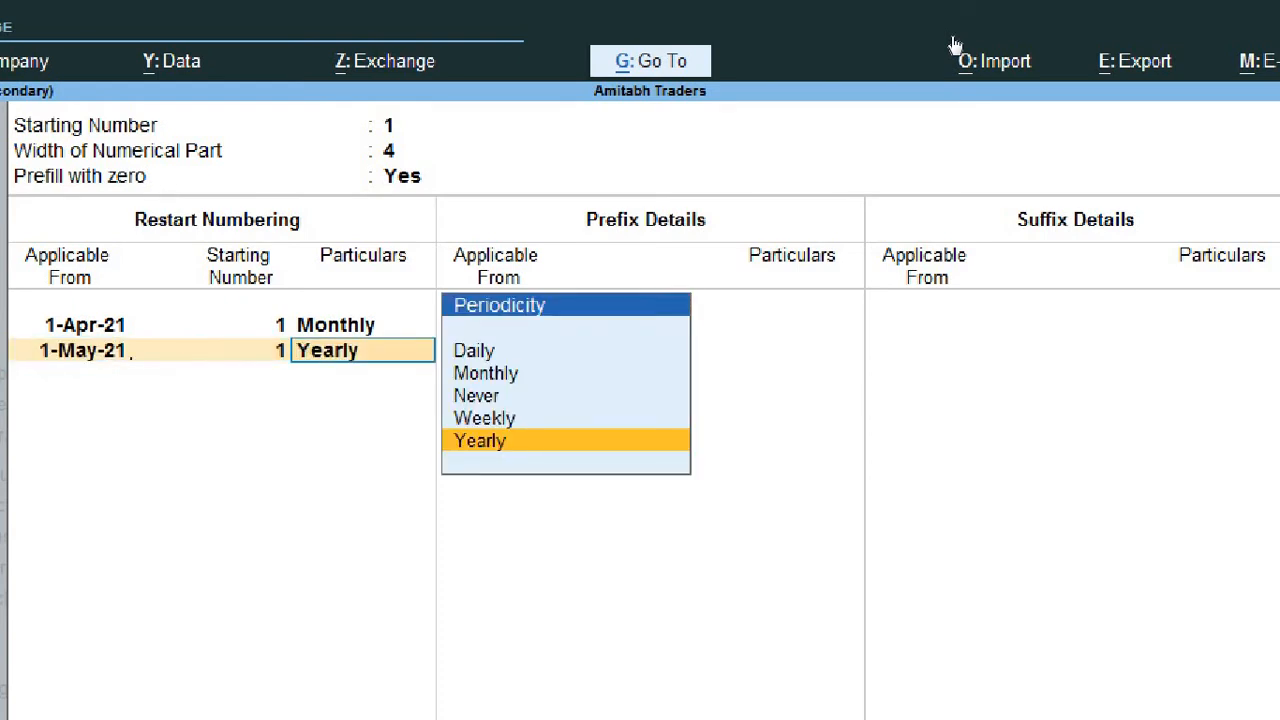
key(Up)
key(Up)
key(Up)
key(Return)
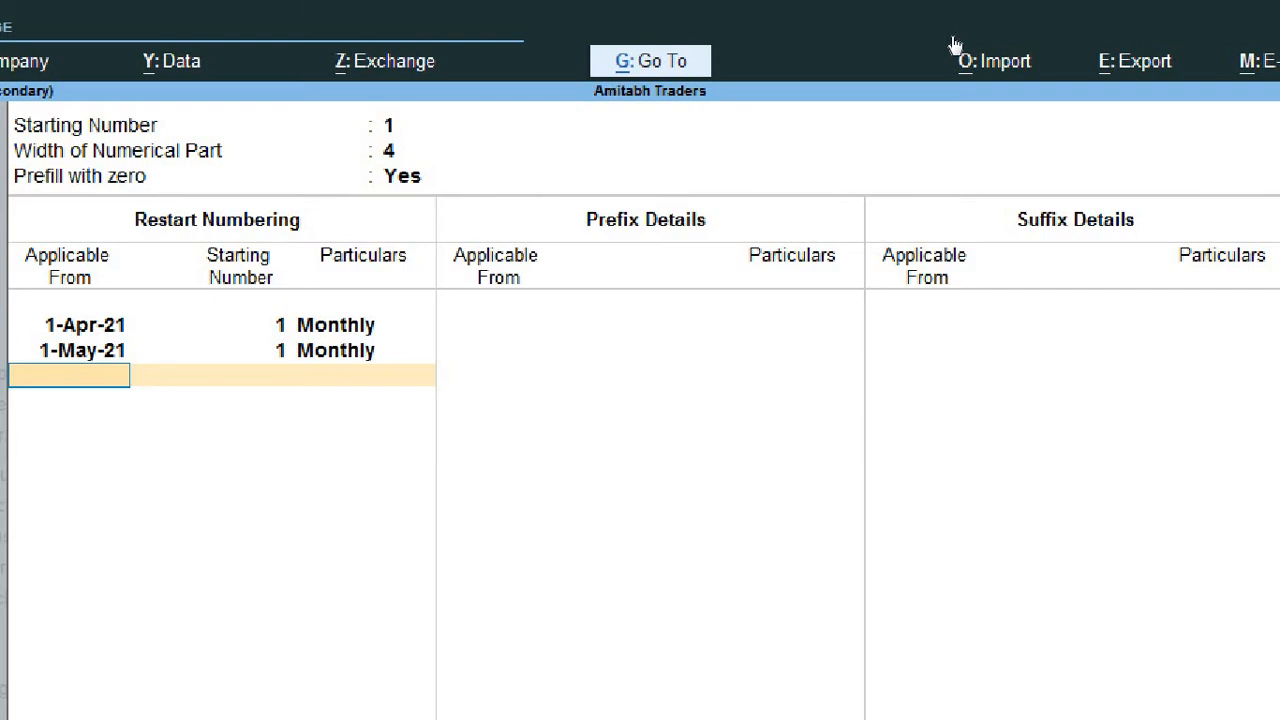
Step: Remove the 1-May-21 entry from the restart numbering table
key(BackSpace)
key(BackSpace)
key(BackSpace)
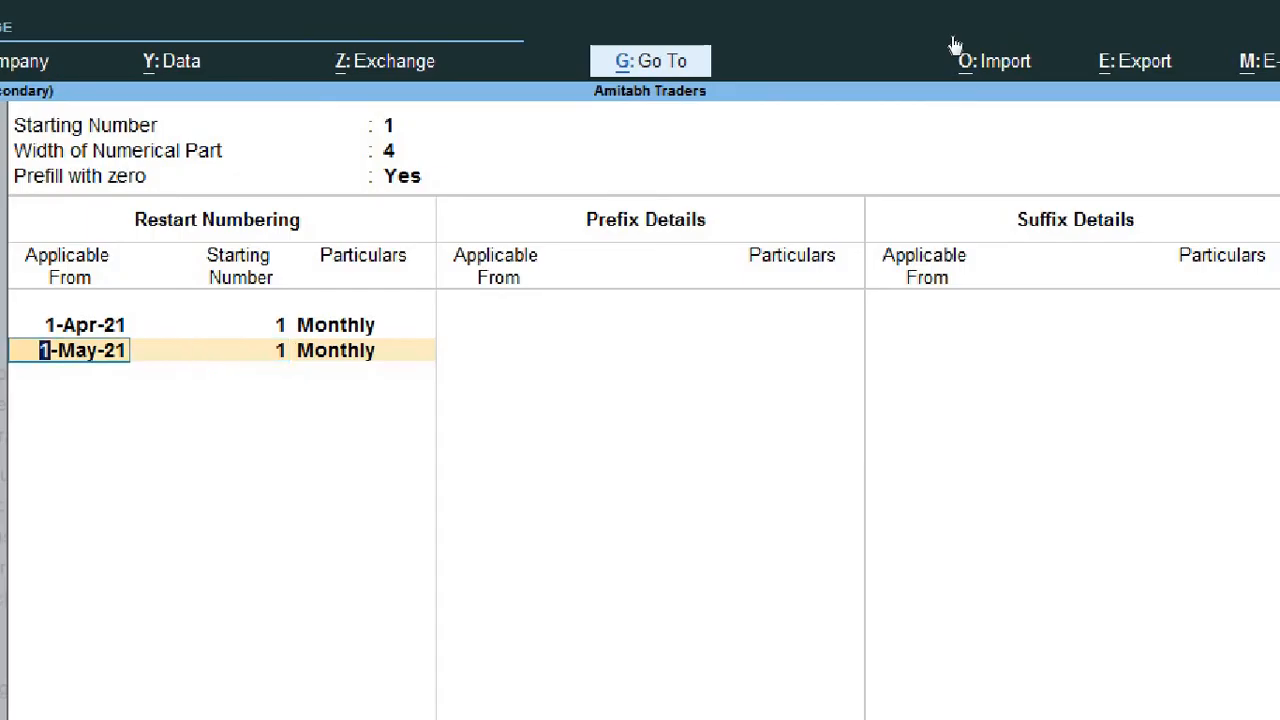
key(space)
key(Return)
key(Return)
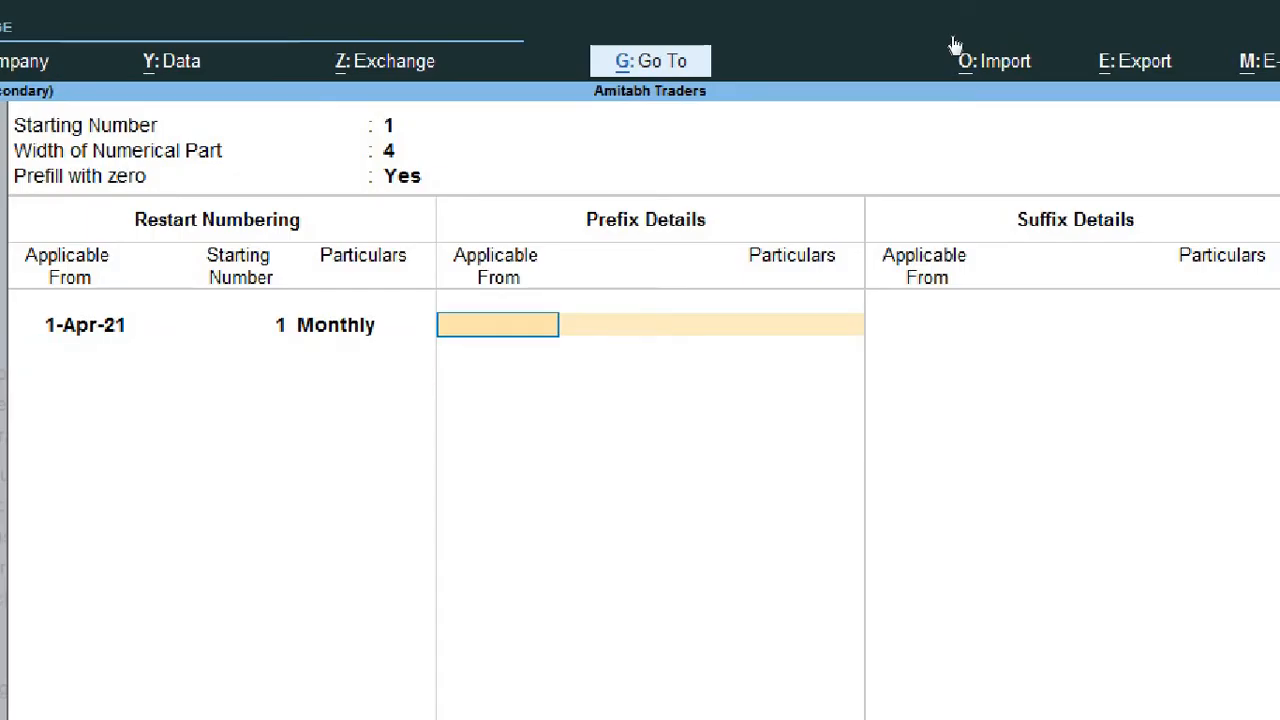
Step: Set the periodicity of the 1-Apr-21 restart numbering entry to Yearly and finish the restart table
key(BackSpace)
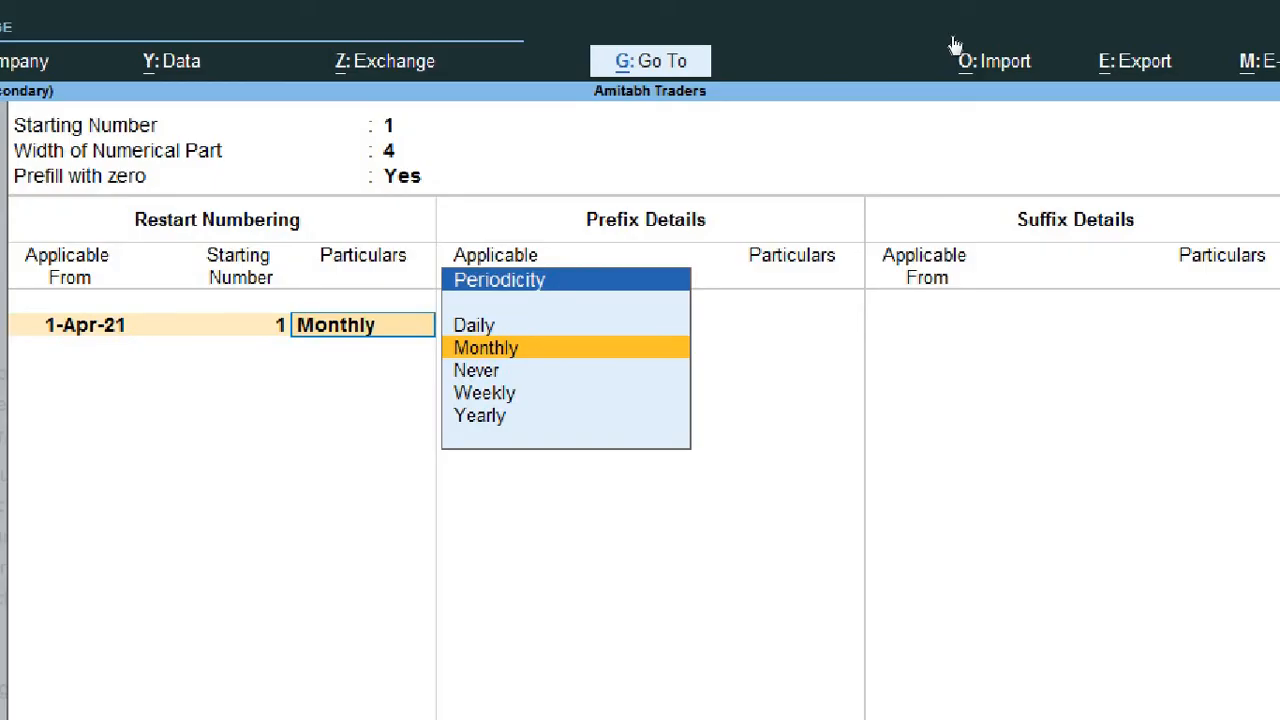
key(Down)
key(Down)
key(Down)
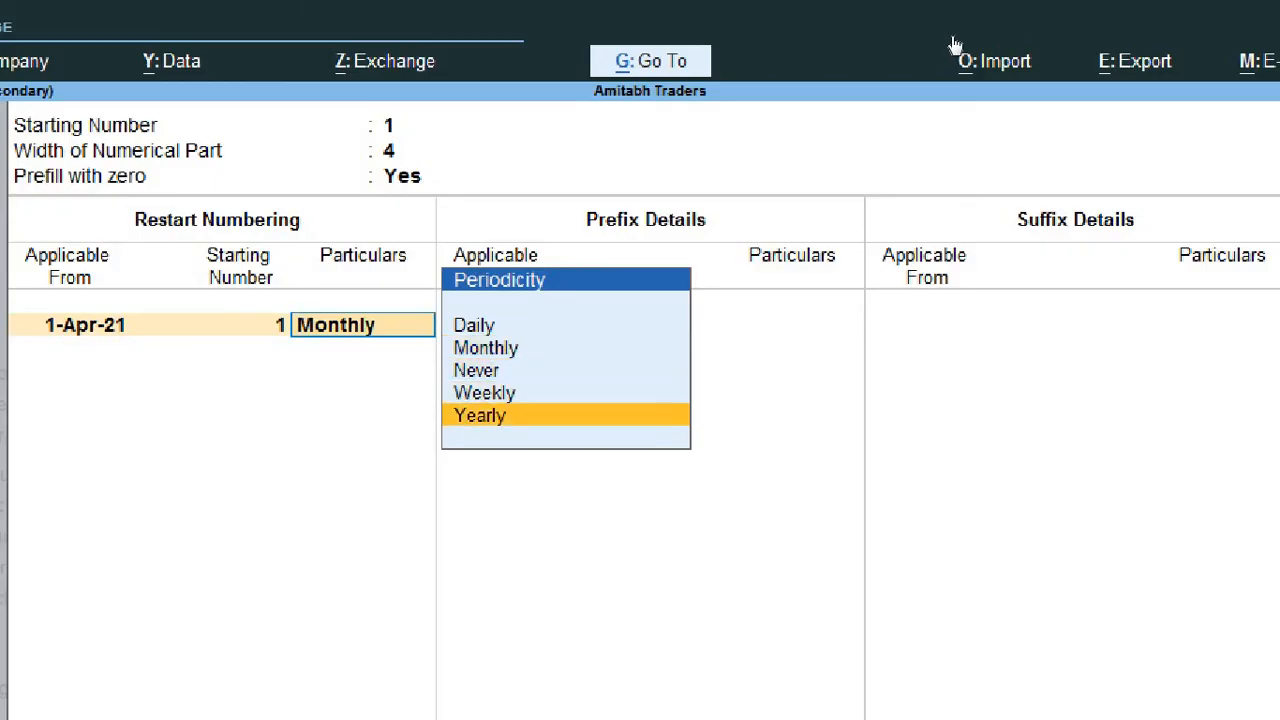
key(Return)
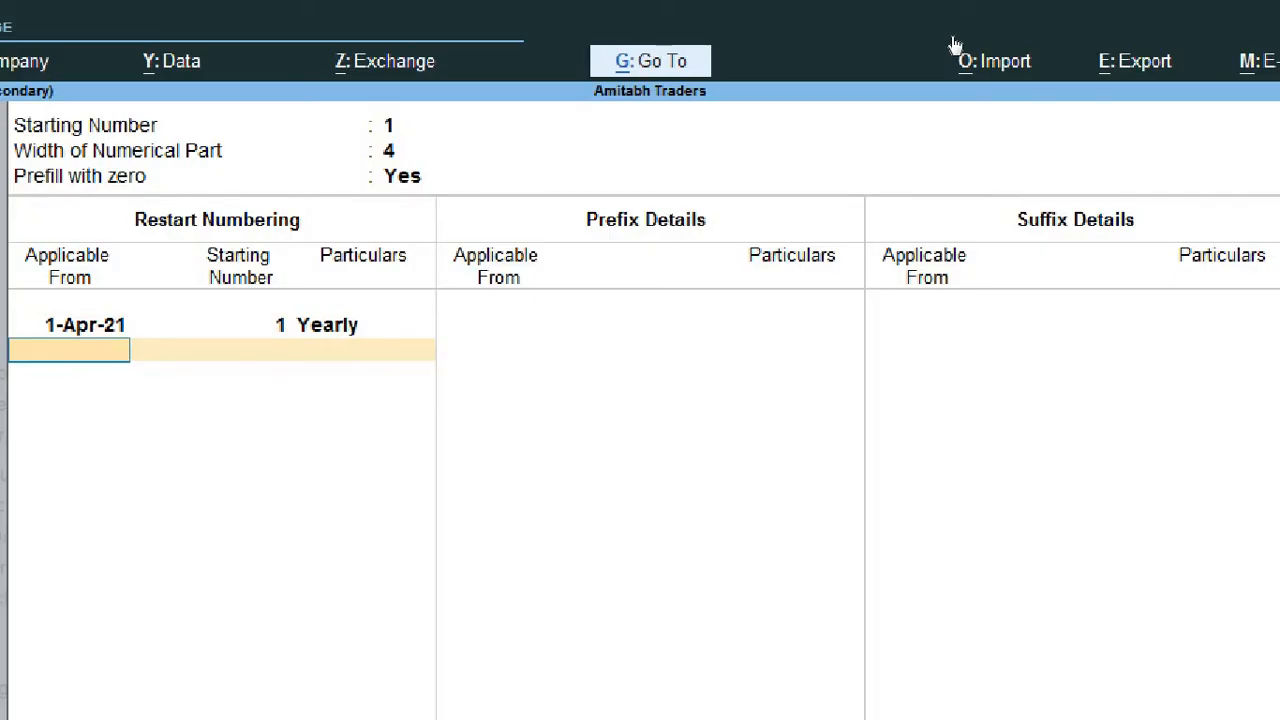
key(Return)
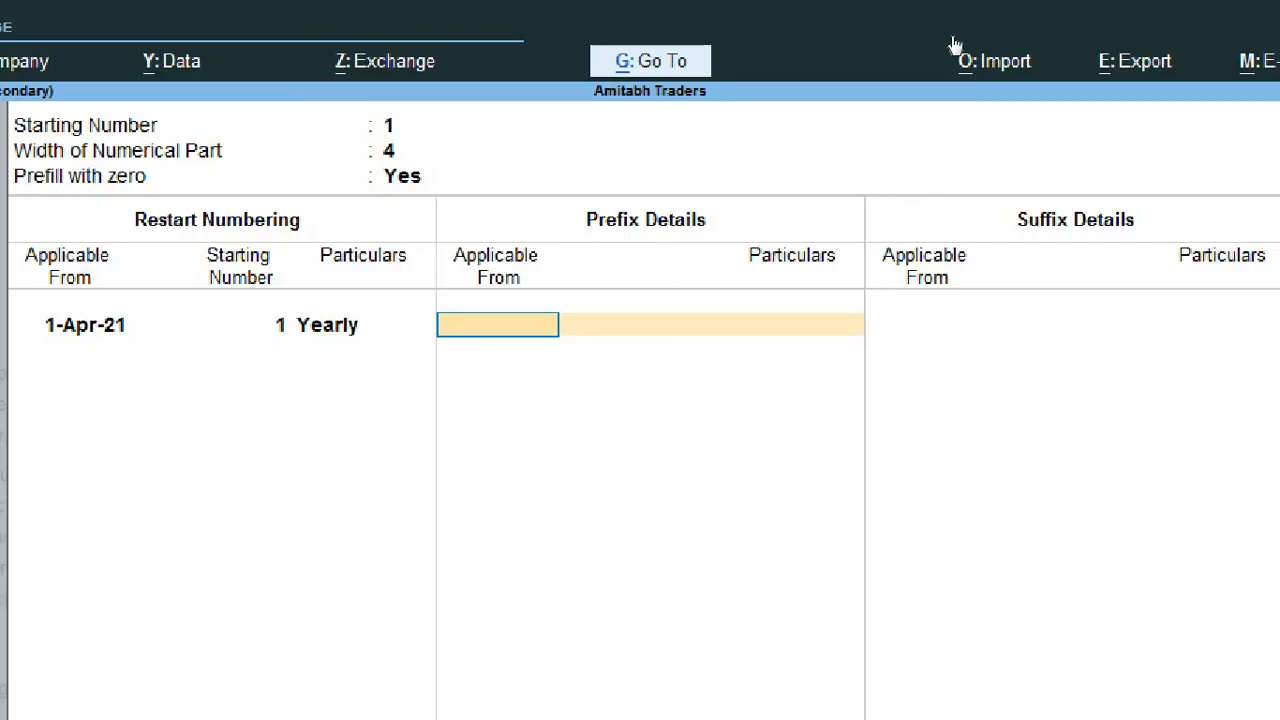
Step: Add a prefix entry applicable from 1-Apr-21 with 2021-22/ as its particulars
text(1 4 21)
key(Return)
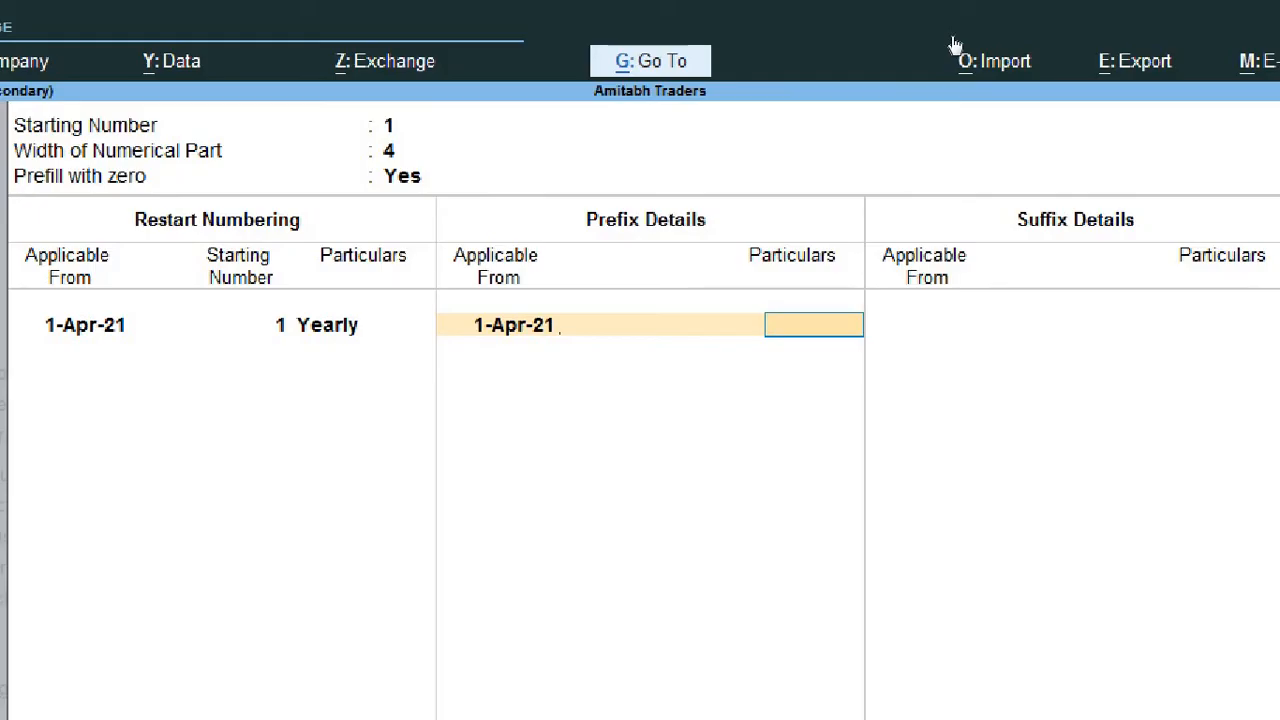
text(2021-22/)
key(Return)
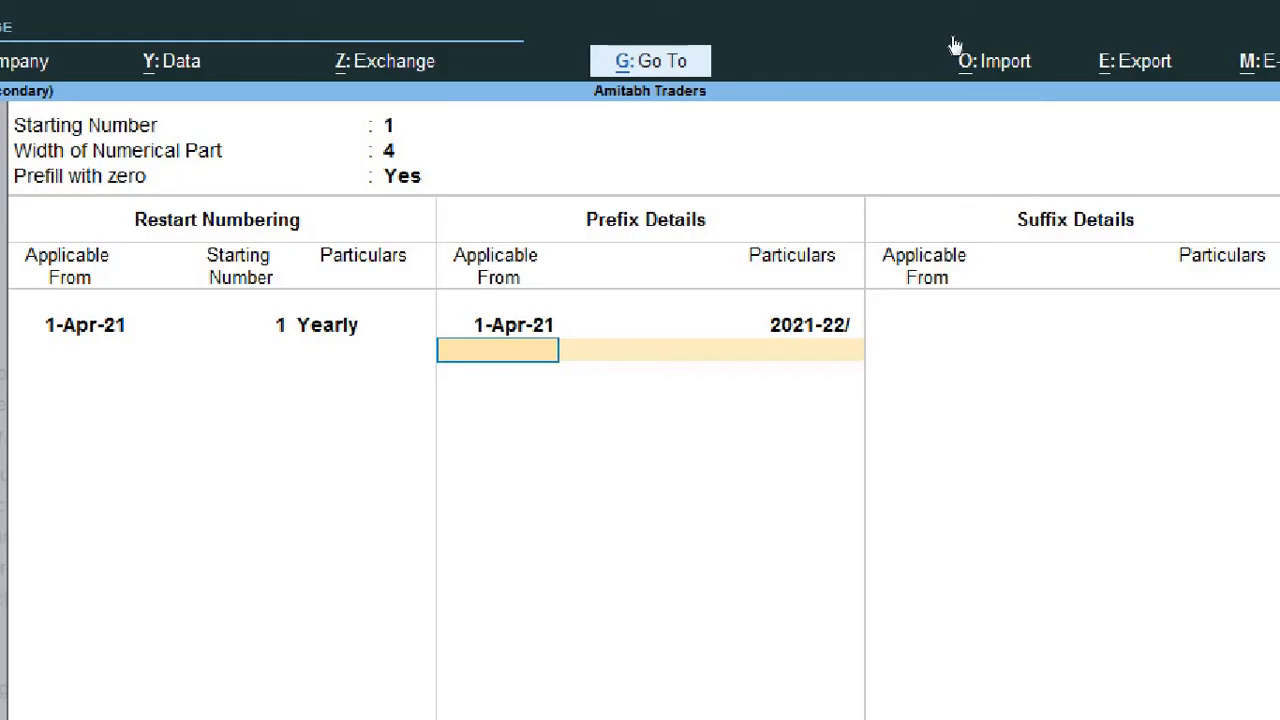
Step: Finish the prefix table and add a suffix entry applicable from 1-Apr-21 with /GST as its particulars
key(Return)
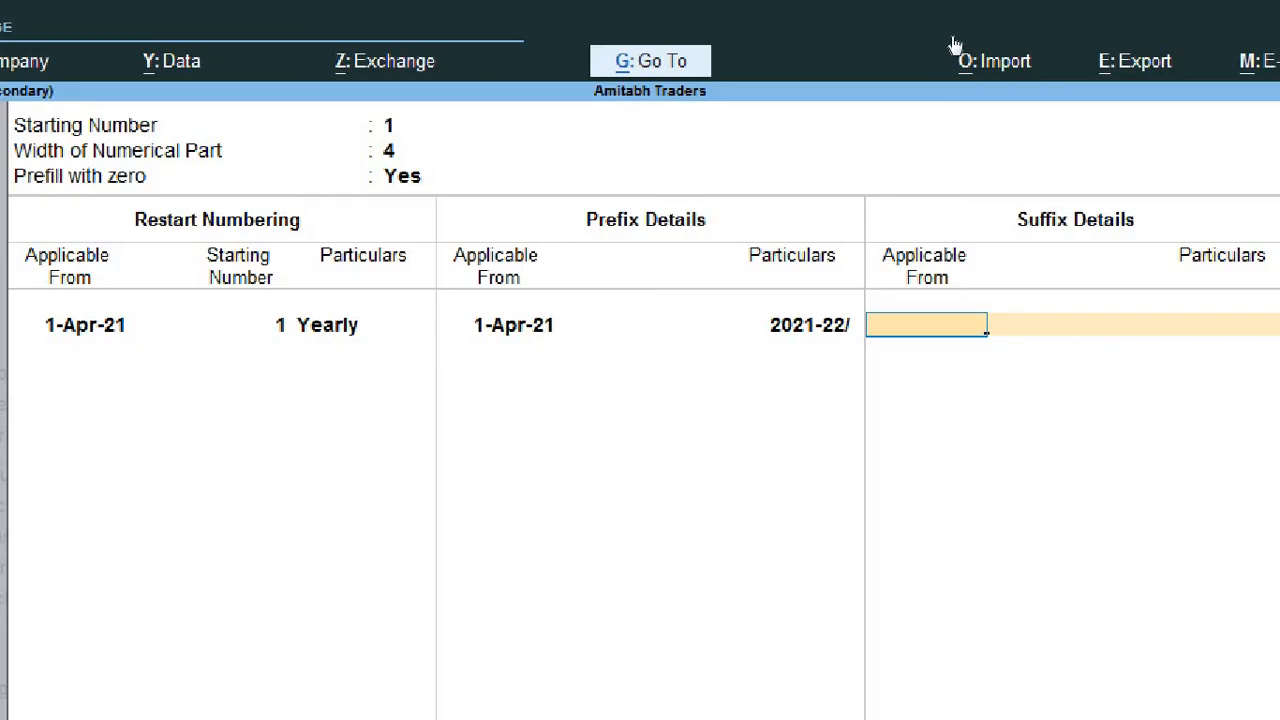
text(1 4 21)
key(Return)
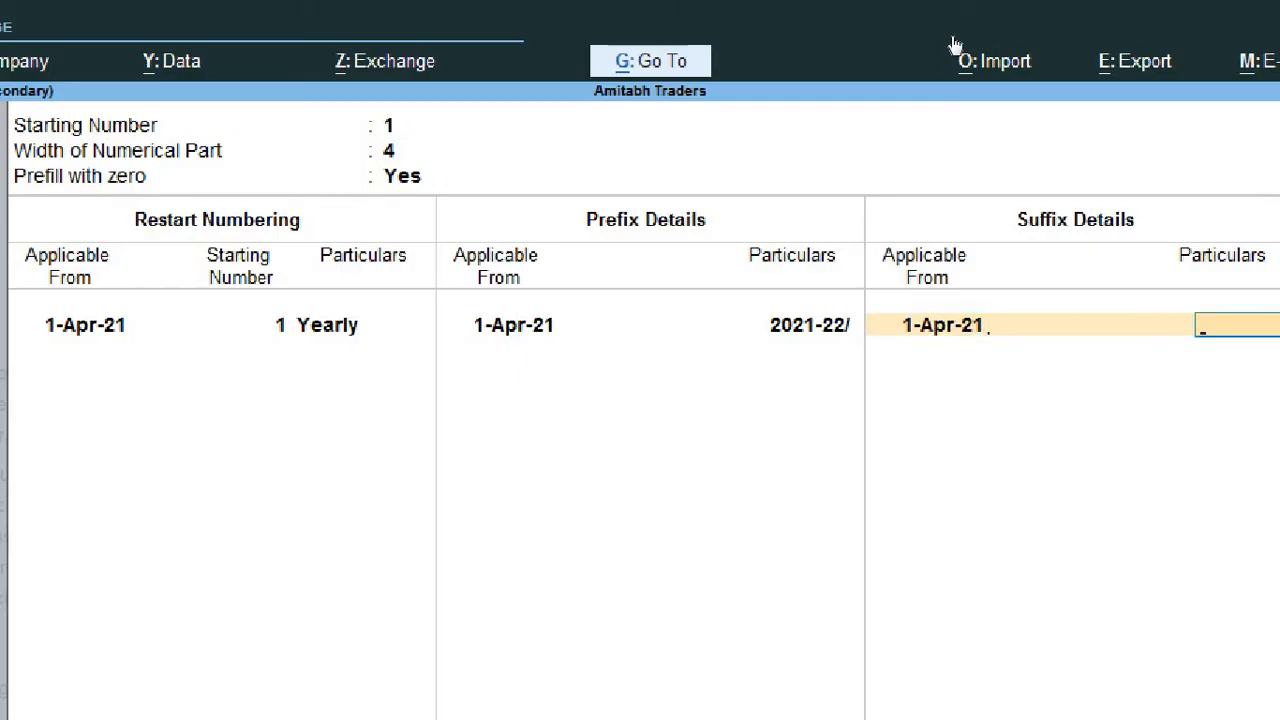
text(/GST)
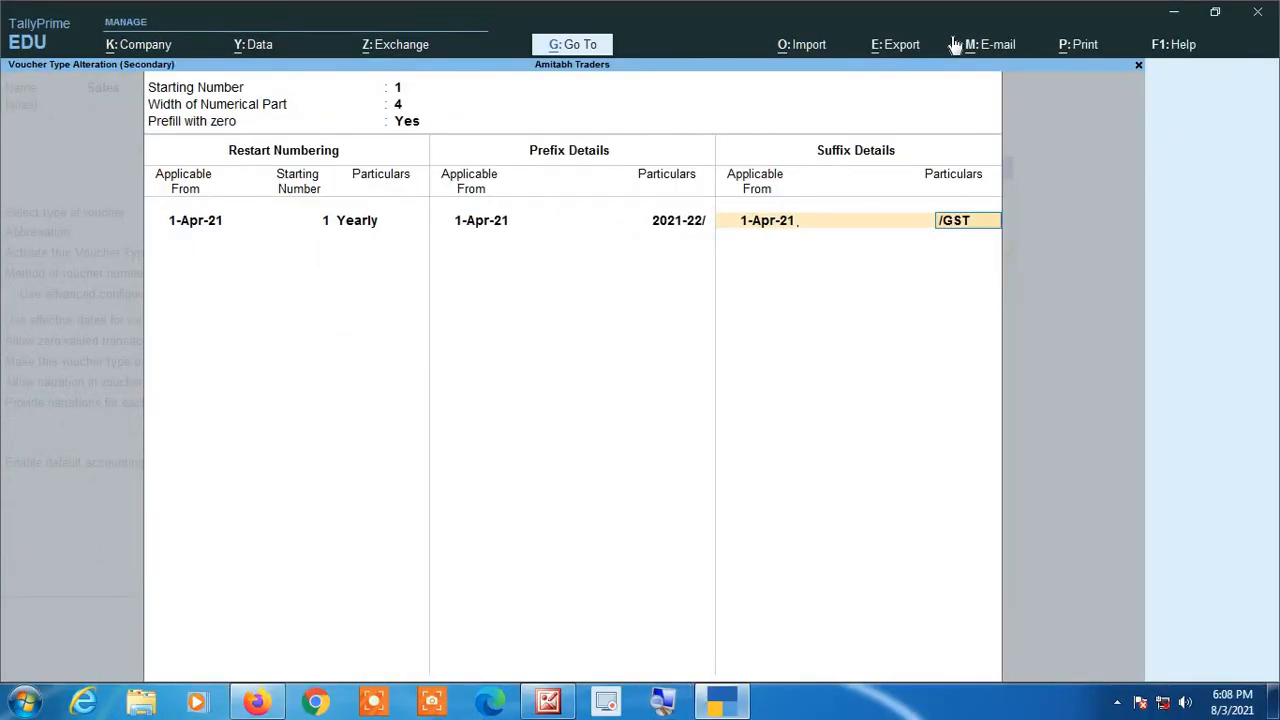
key(Return)
key(Return)
key(Return)
key(Return)
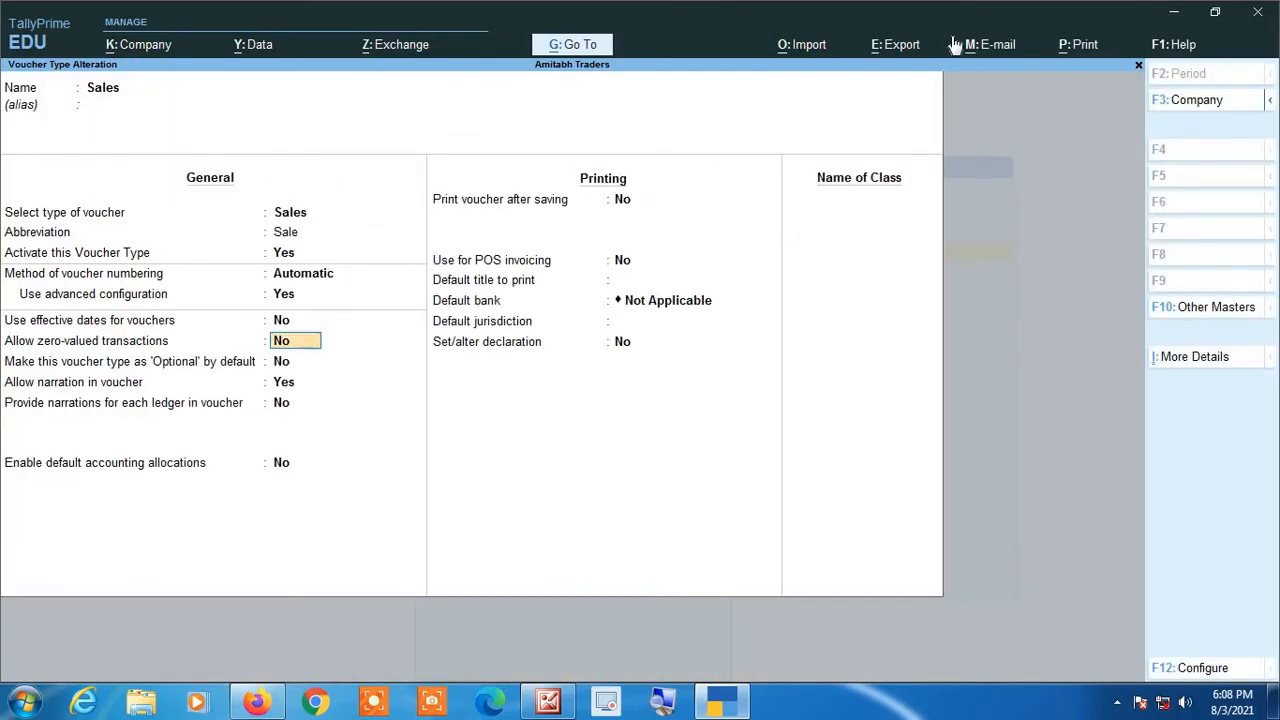
Step: Keep the remaining Sales voucher type settings unchanged and save the alteration
key(Return)
key(Return)
key(Return)
key(Return)
key(Return)
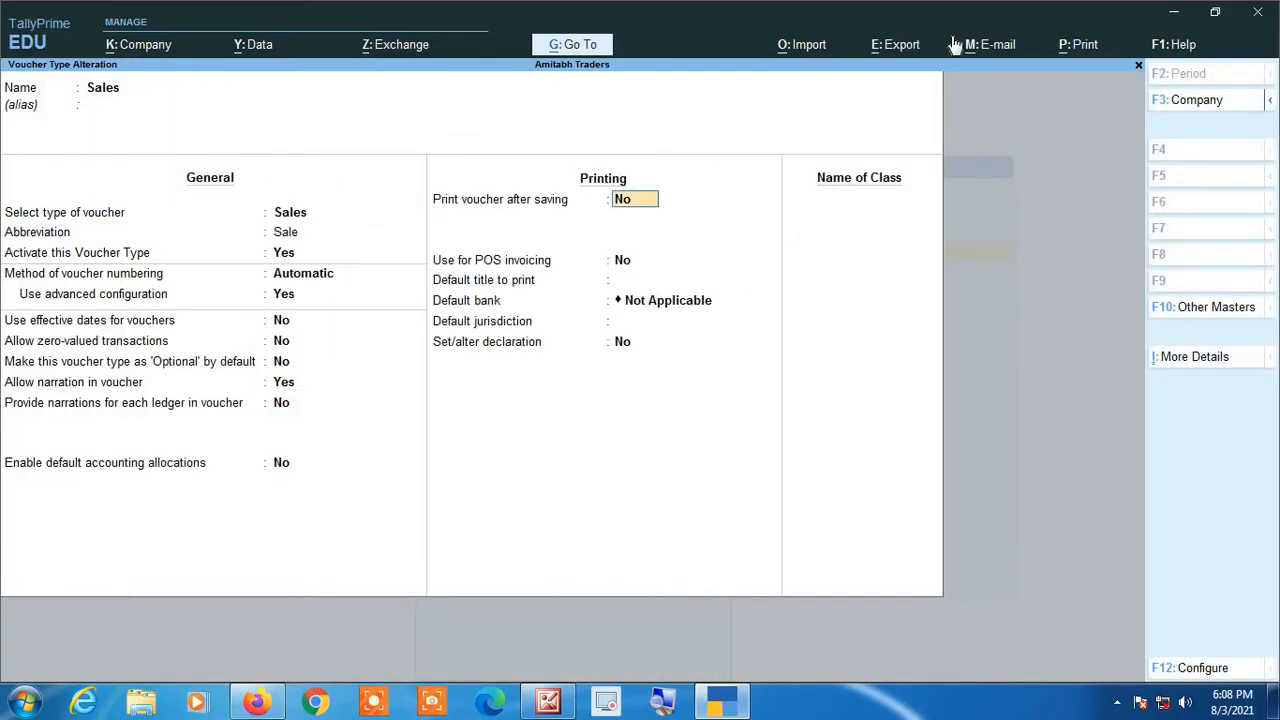
key(Return)
key(Return)
key(Return)
key(Return)
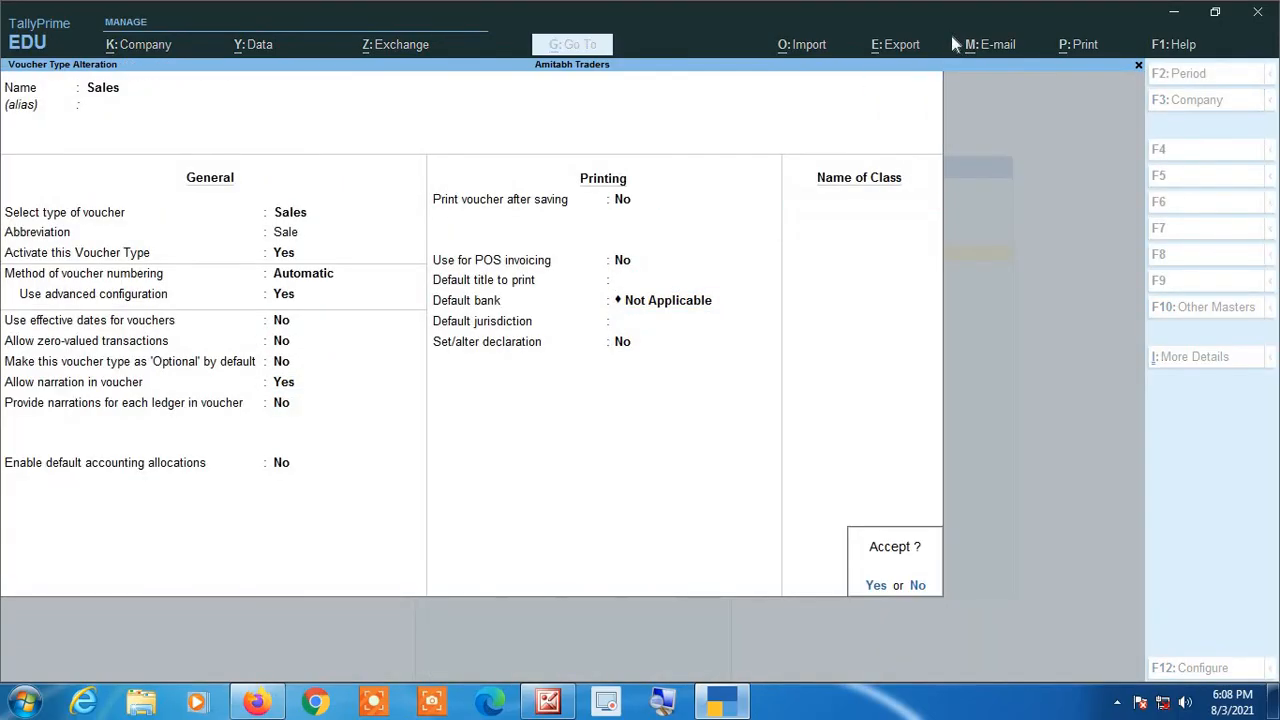
key(Return)
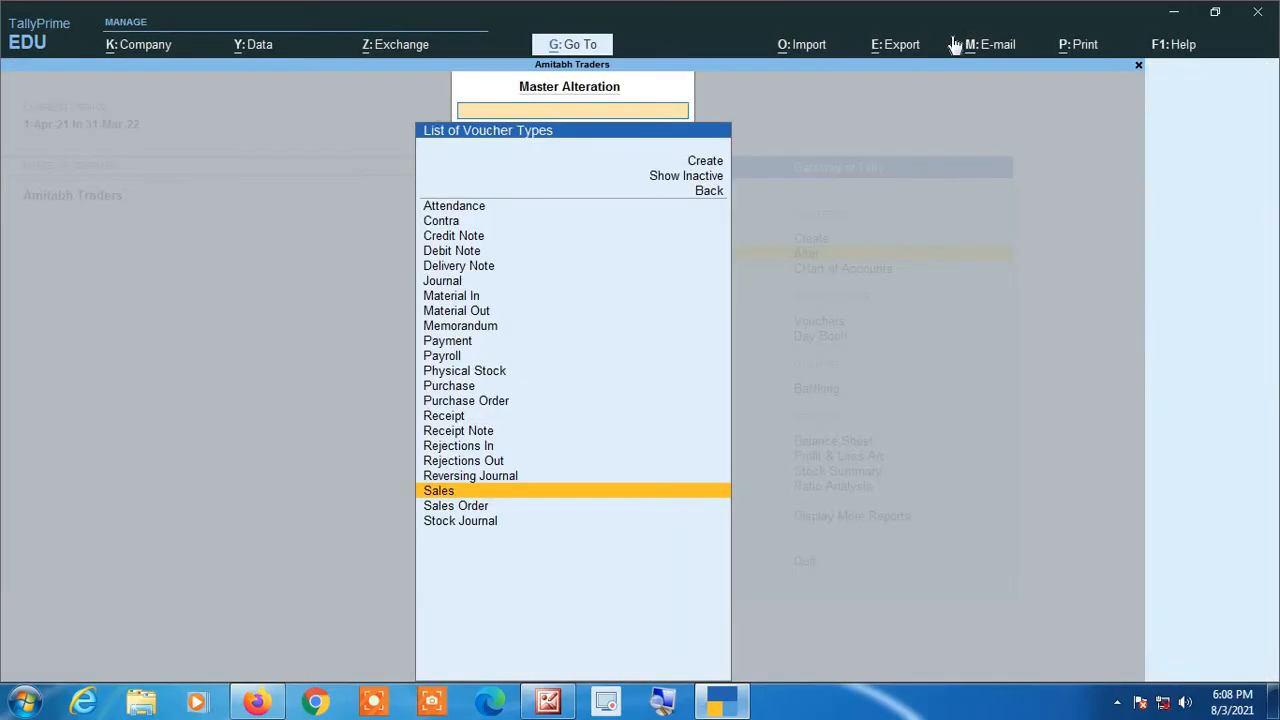
Step: Start a new sales voucher with Cash as the party account and Sales as the sales ledger
key(Escape)
key(Escape)
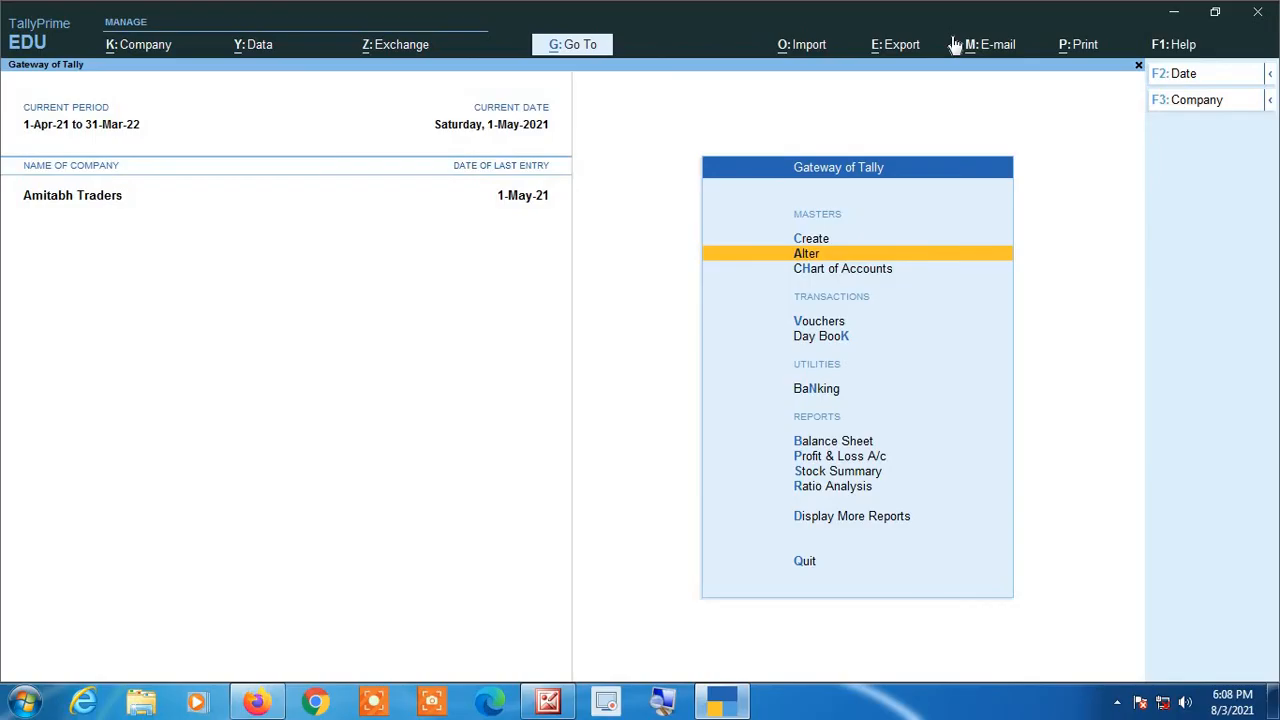
key(Down)
key(Down)
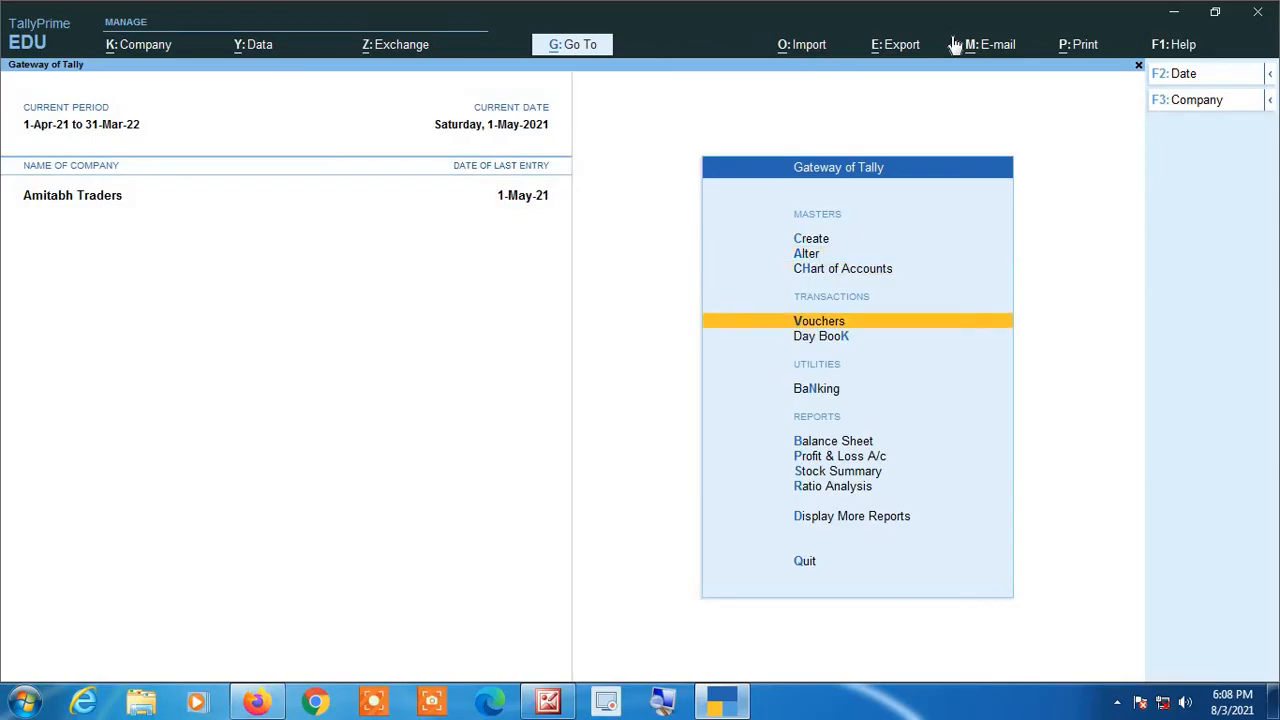
key(Return)
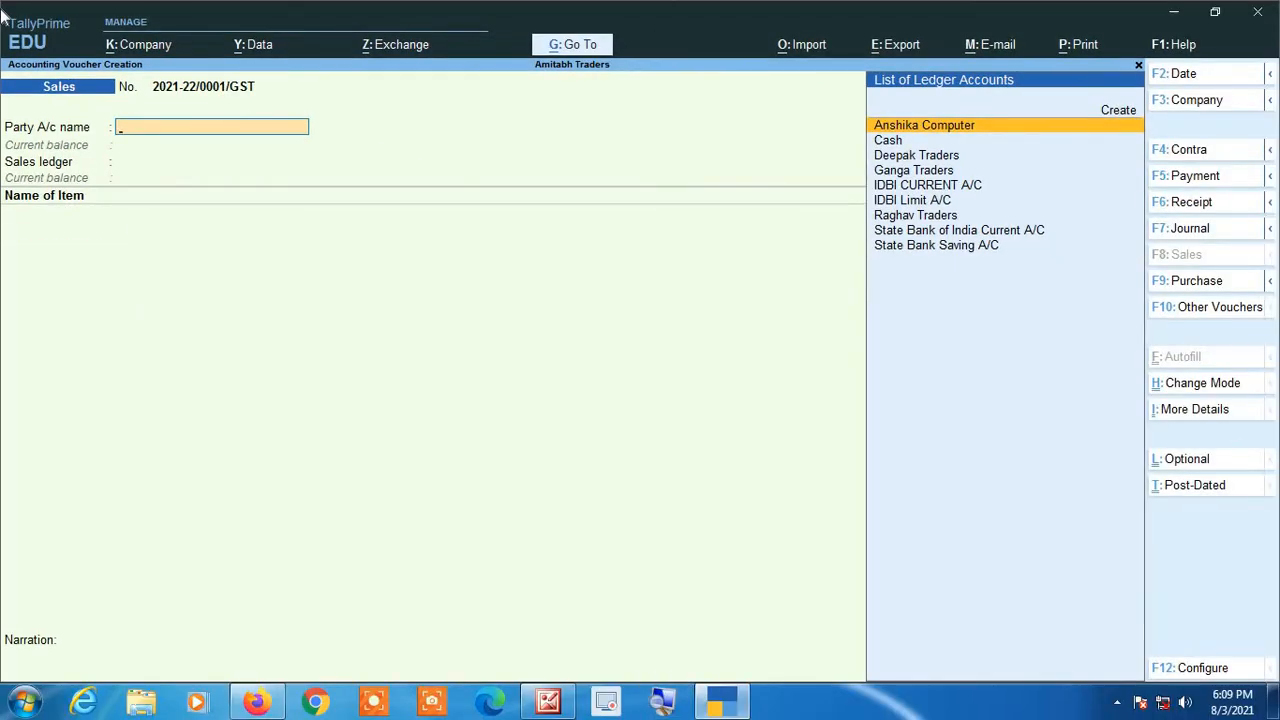
text(Cas)
key(Return)
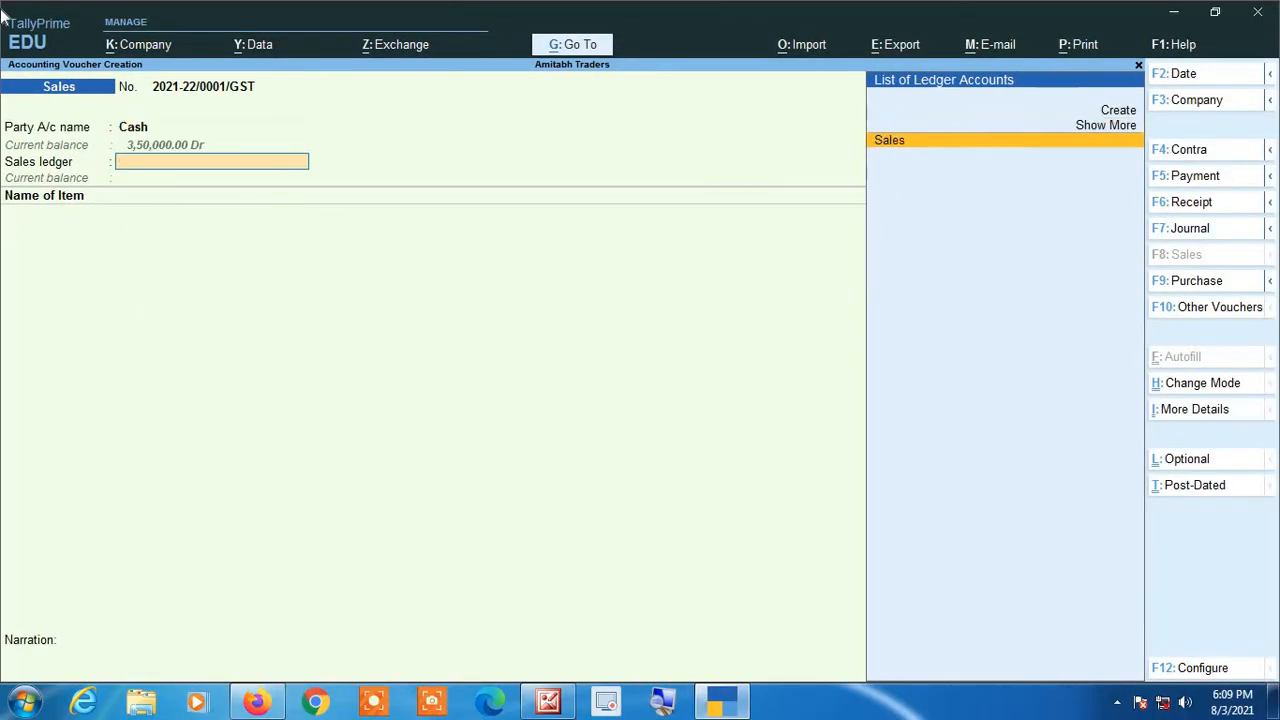
key(Return)
Step: Enter 20 pcs. of A Stock Item at a rate of 220.00 and finish the item list
key(Down)
key(Return)
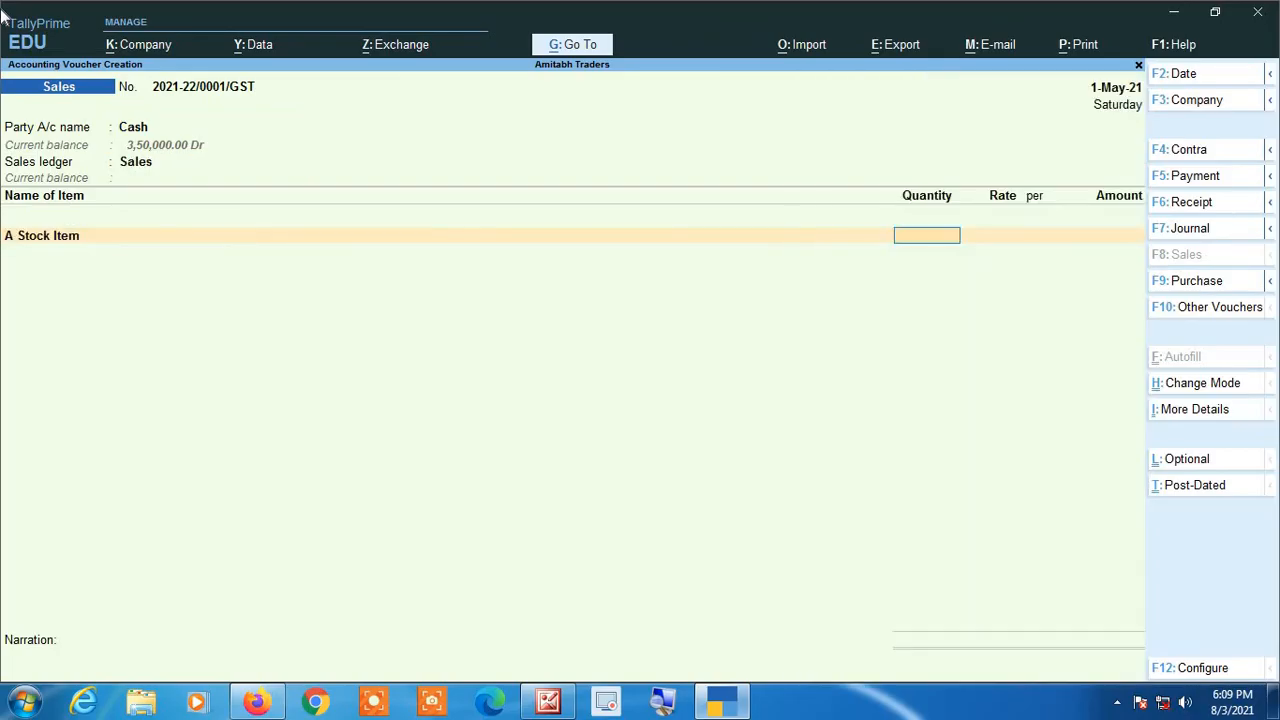
text(20)
key(Return)
key(Return)
Step: Add the Cgst and Sgst tax ledgers to the sales voucher
key(Return)
key(Return)
key(Return)
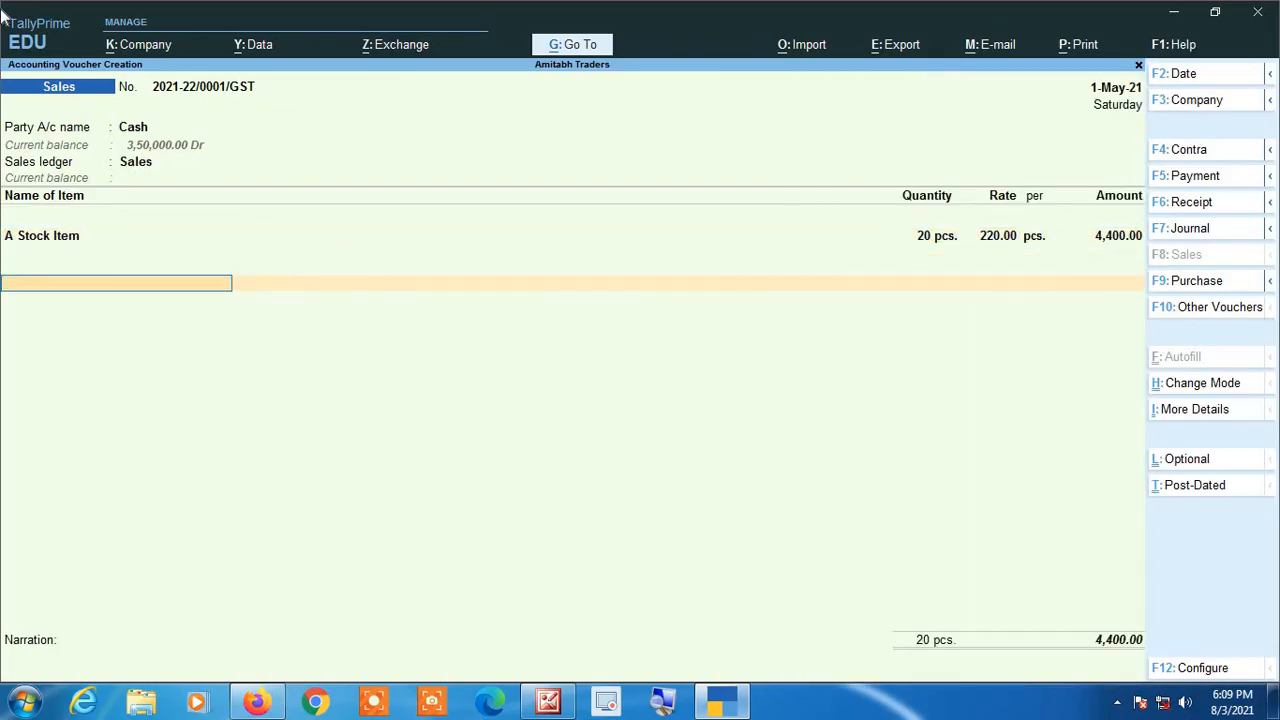
text(Cg)
Step: Save the sales voucher without a narration and leave voucher entry
key(Return)
text(Sg)
key(Return)
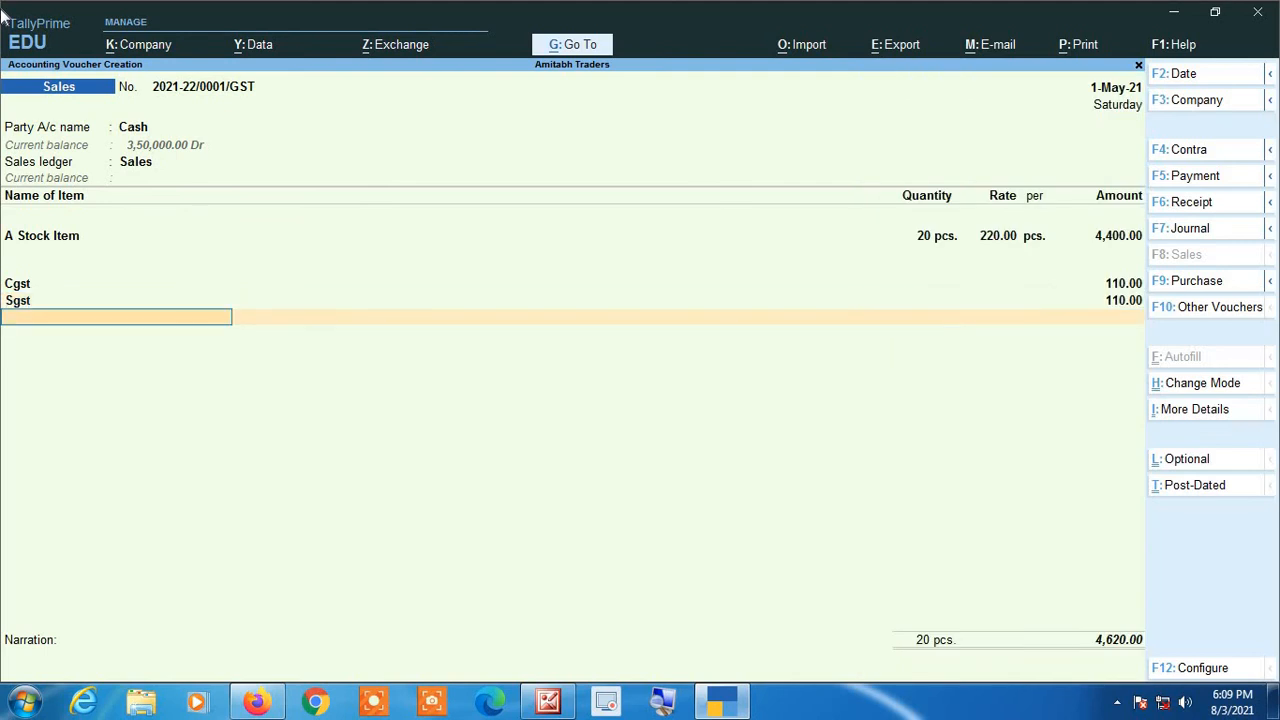
key(Return)
key(Return)
key(Return)
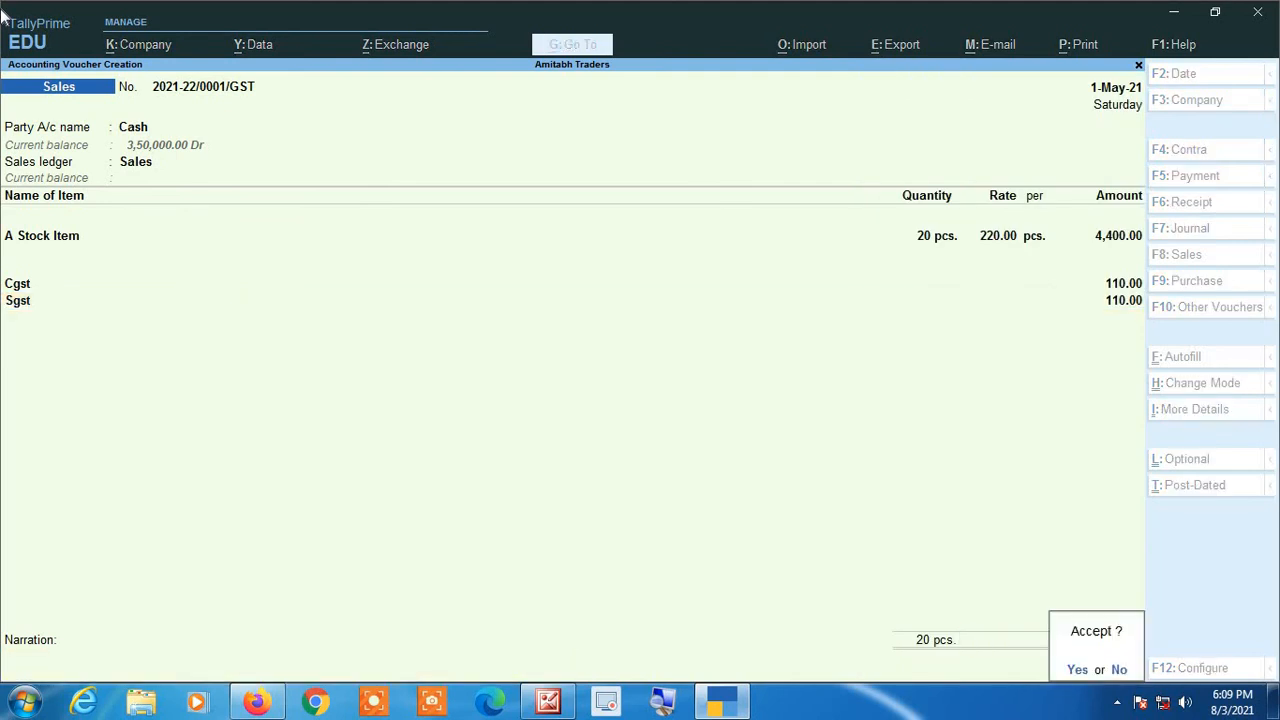
key(Return)
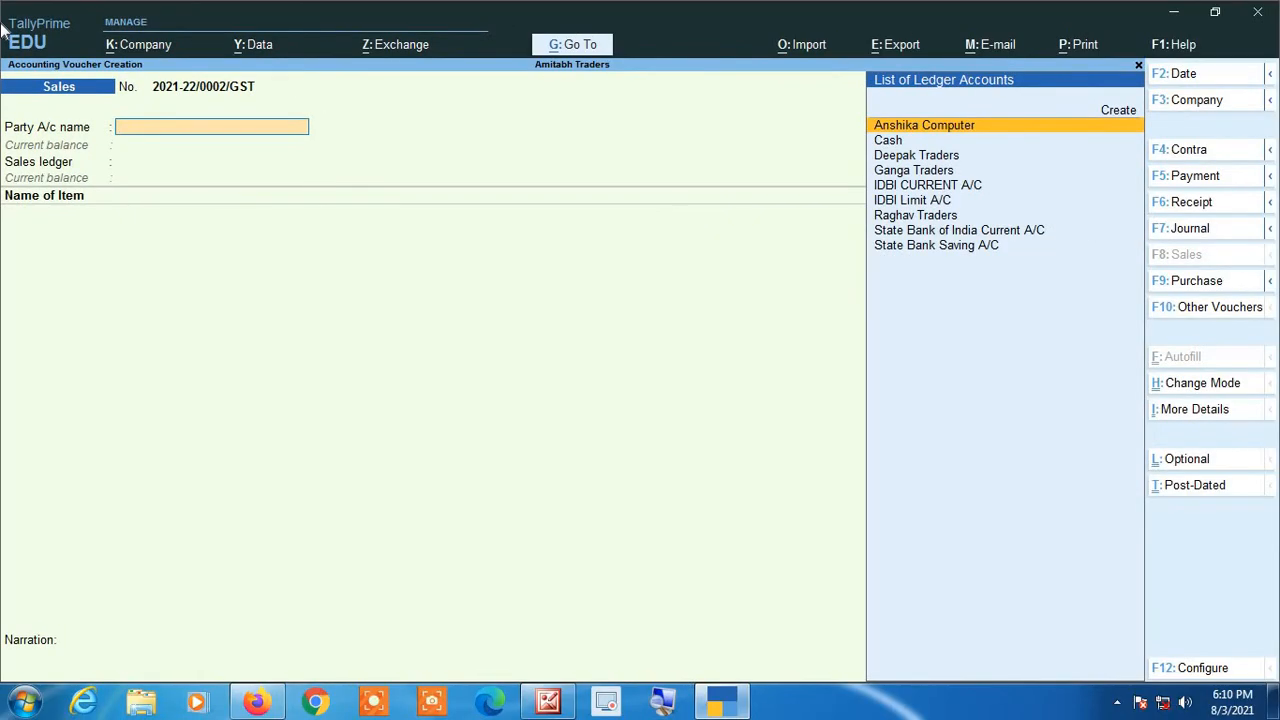
key(Escape)
key(y)
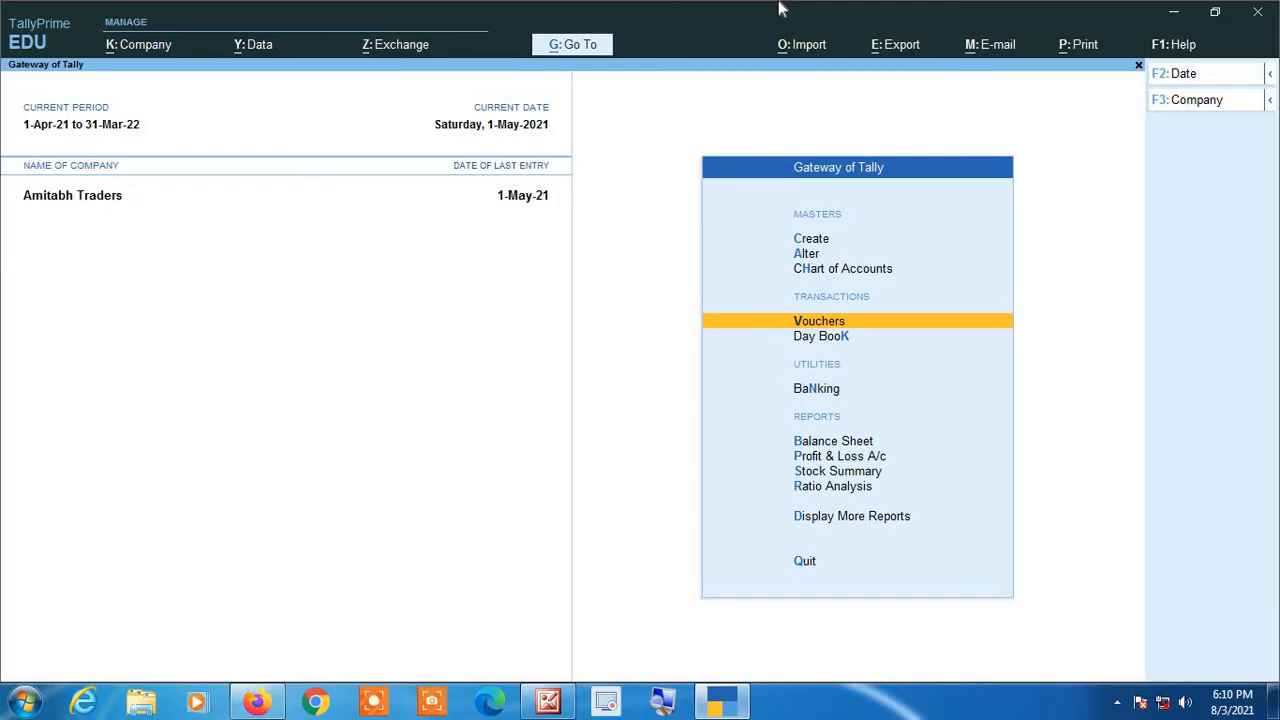
Step: Change the current period to run from 1-4-2022 to 31-3-2023
key(alt+F2)
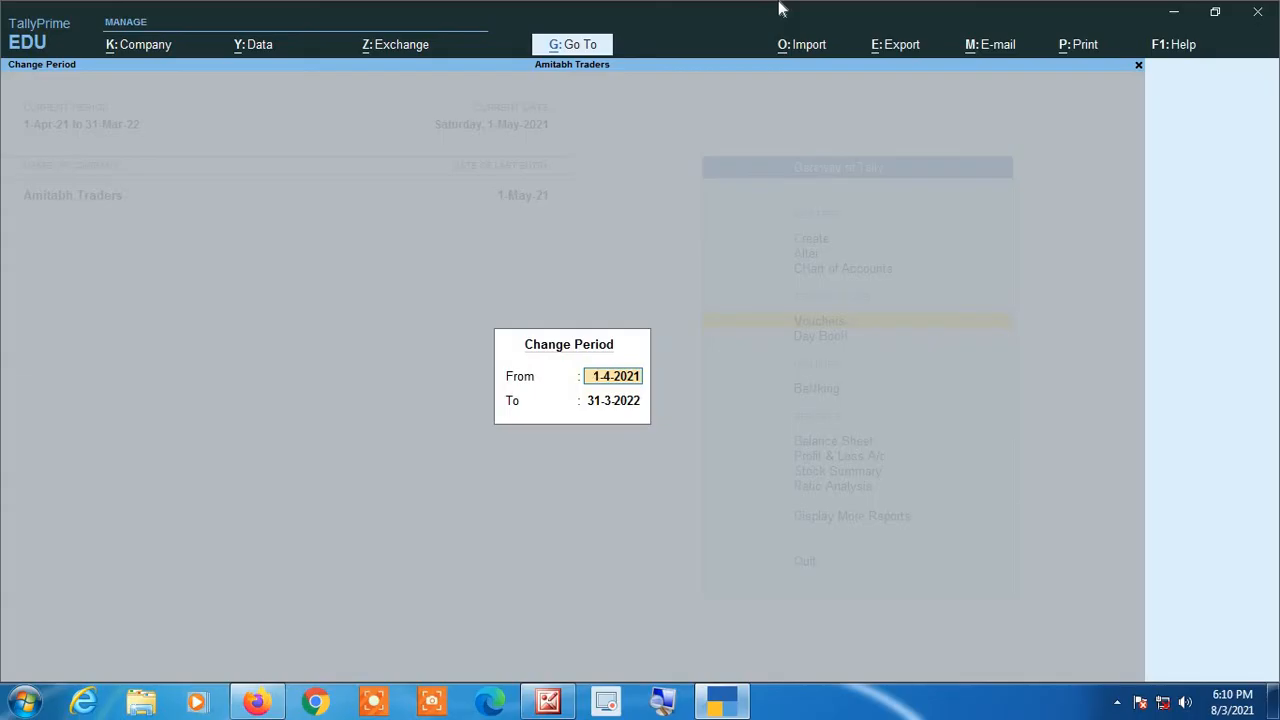
text(1 4 22)
key(Return)
key(BackSpace)
text(31 3)
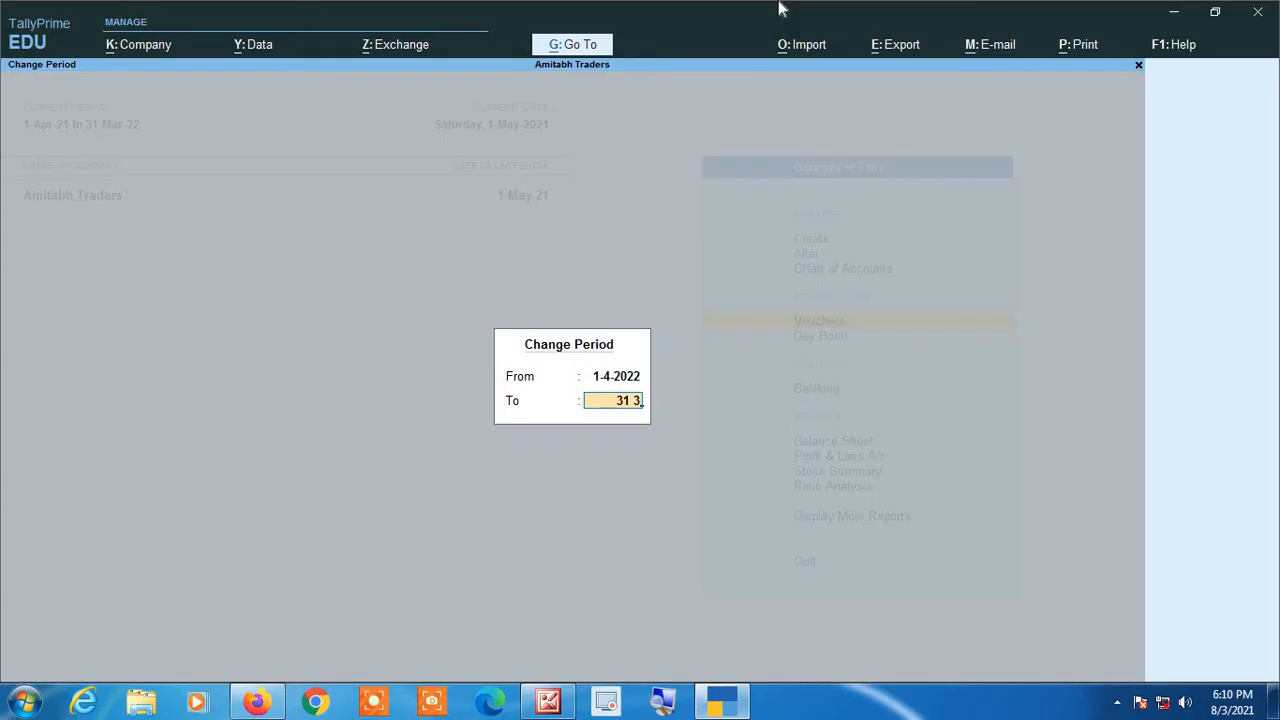
text( 2023)
key(Return)
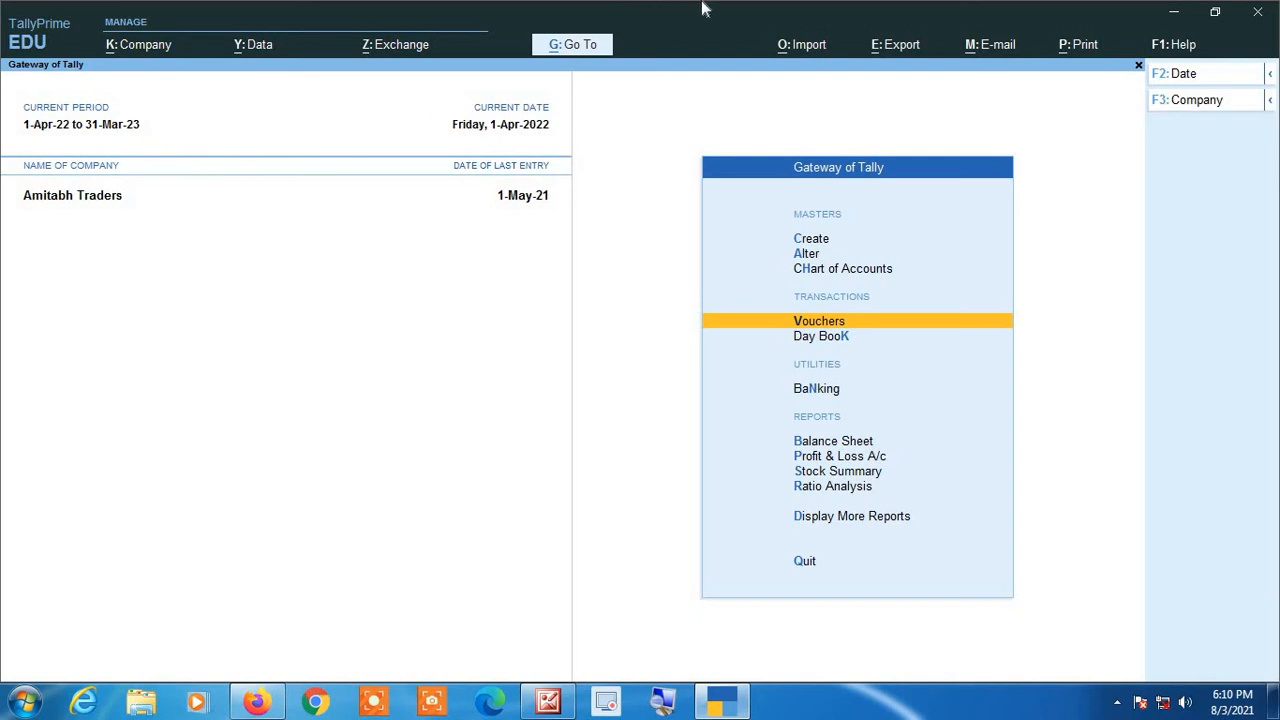
Step: Check the invoice number on a new sales voucher in the new period, and close it unsaved
key(Return)
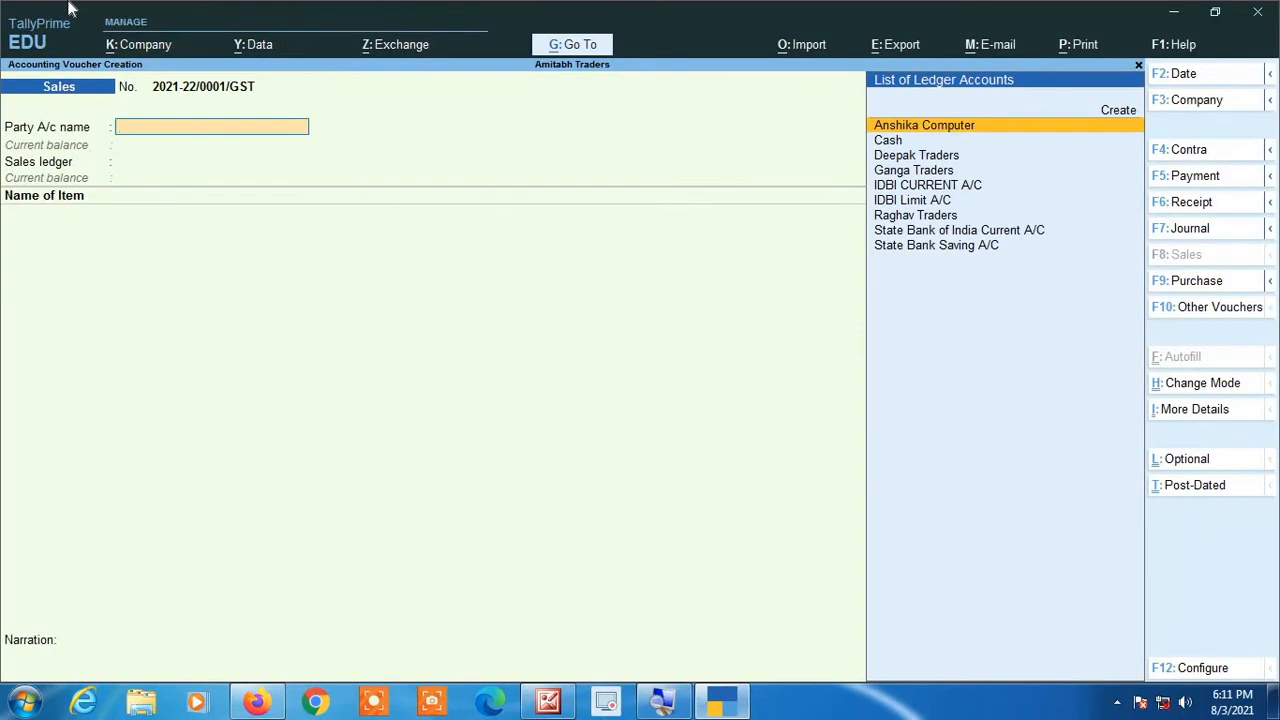
key(Escape)
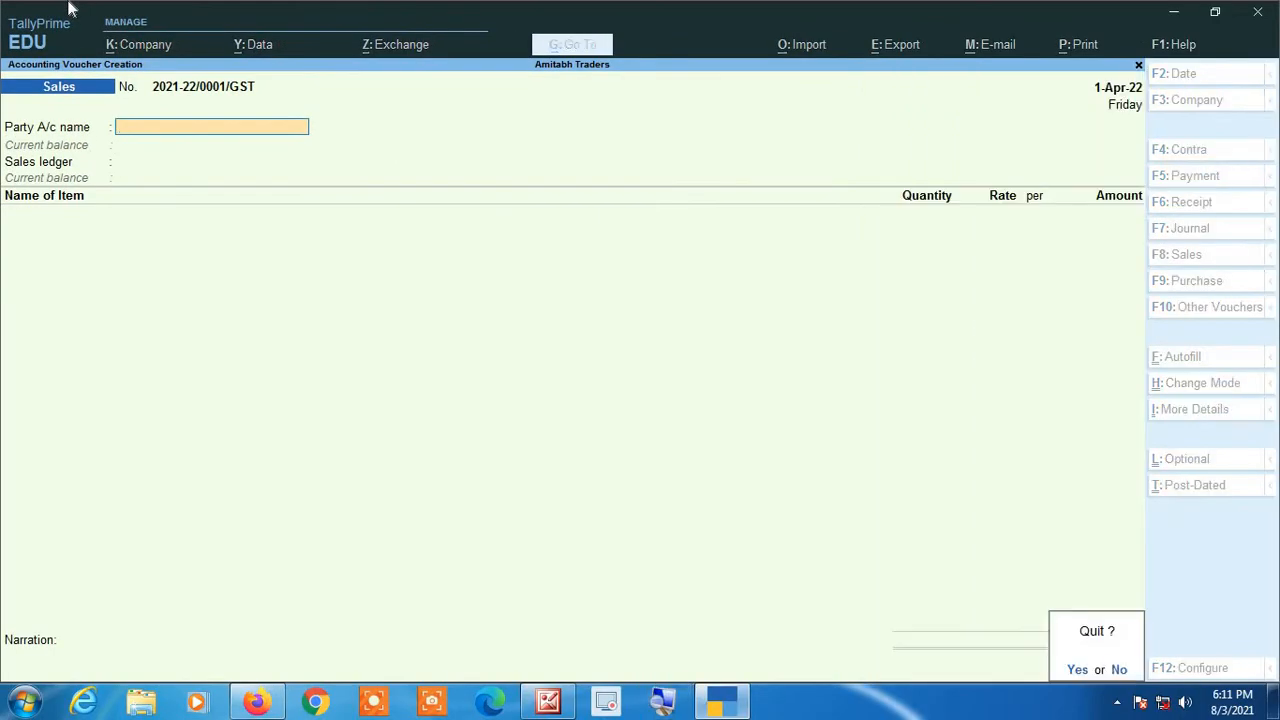
key(Return)
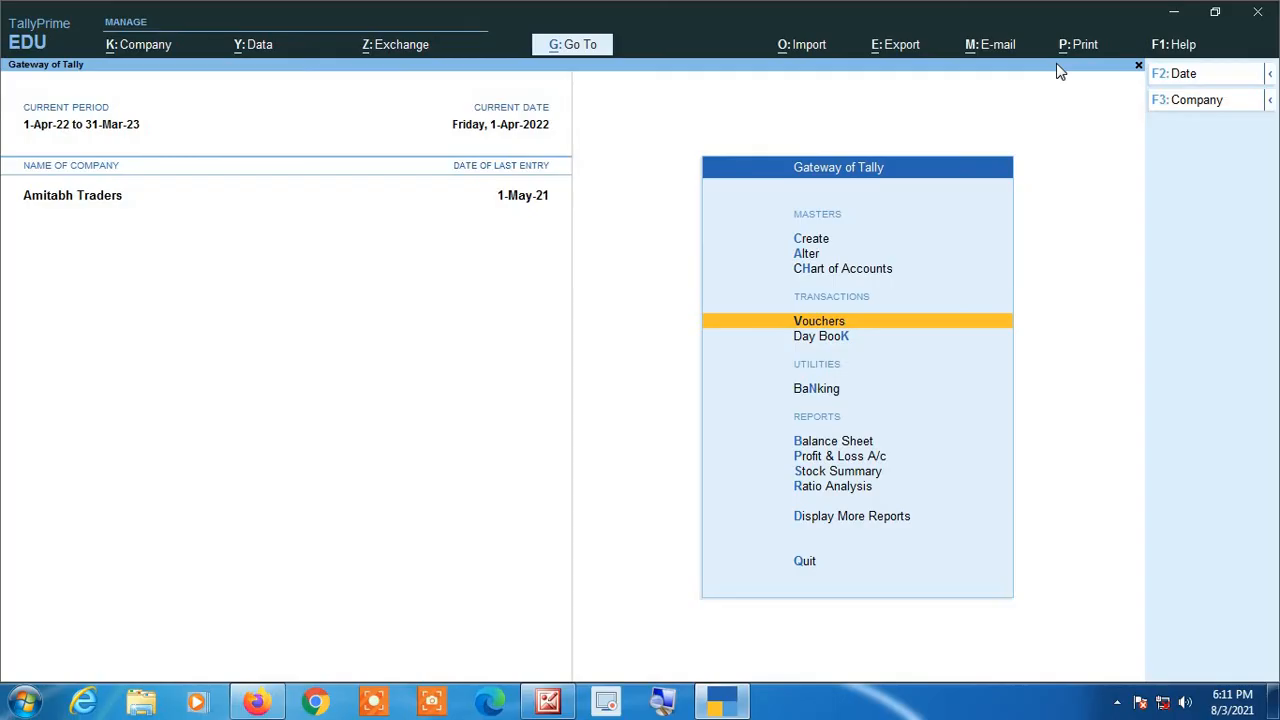
Step: Open the Sales voucher type for alteration
key(Up)
key(Up)
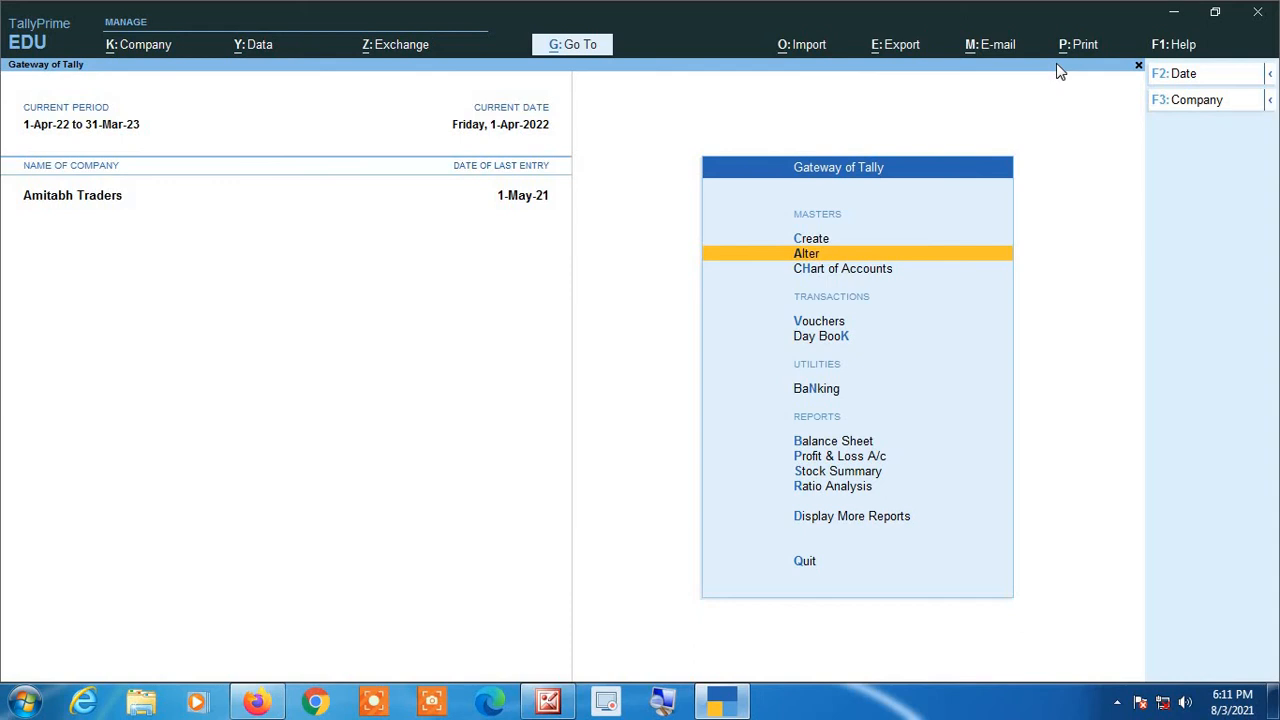
key(Return)
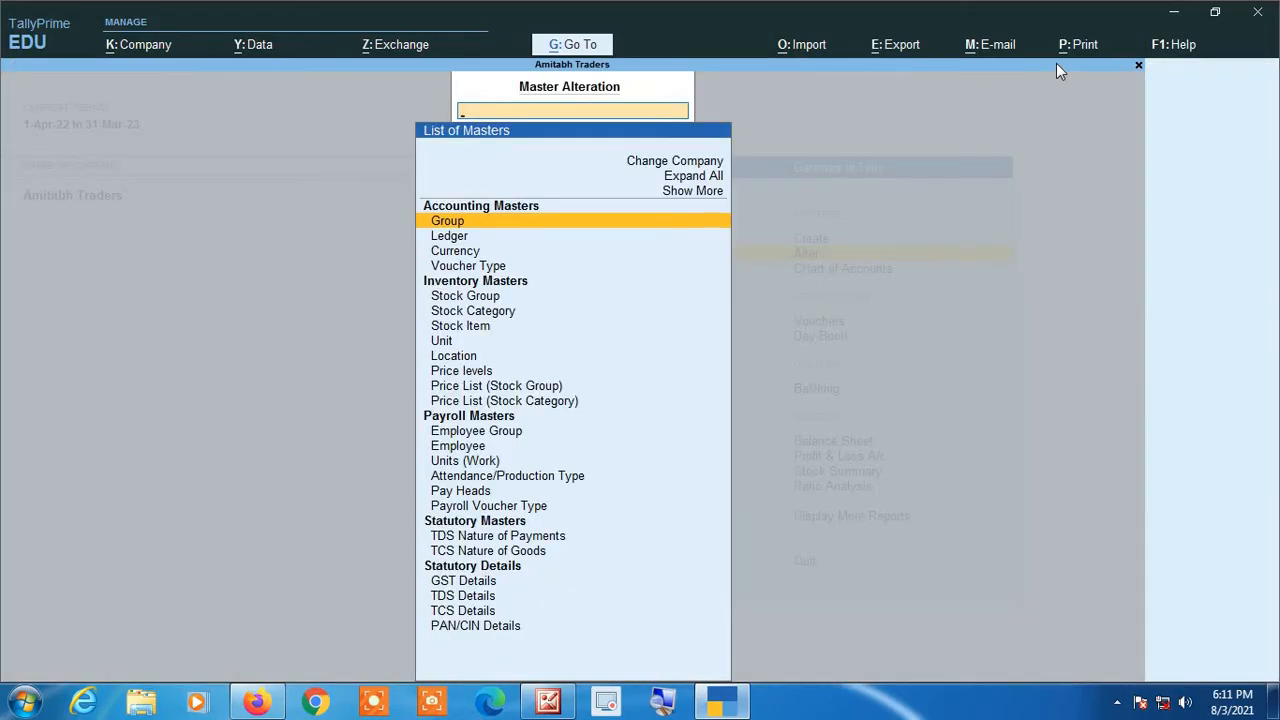
key(Down)
key(Down)
key(Down)
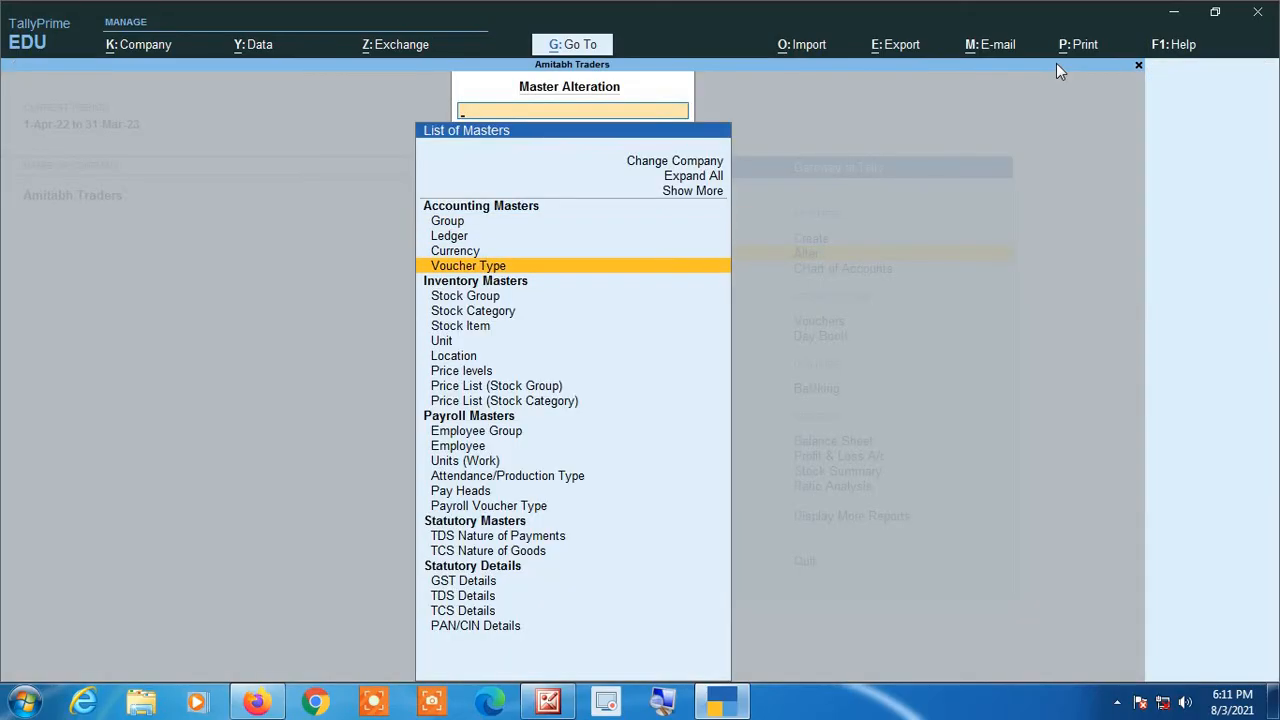
key(Return)
key(Down)
key(Down)
key(Down)
key(Down)
key(Down)
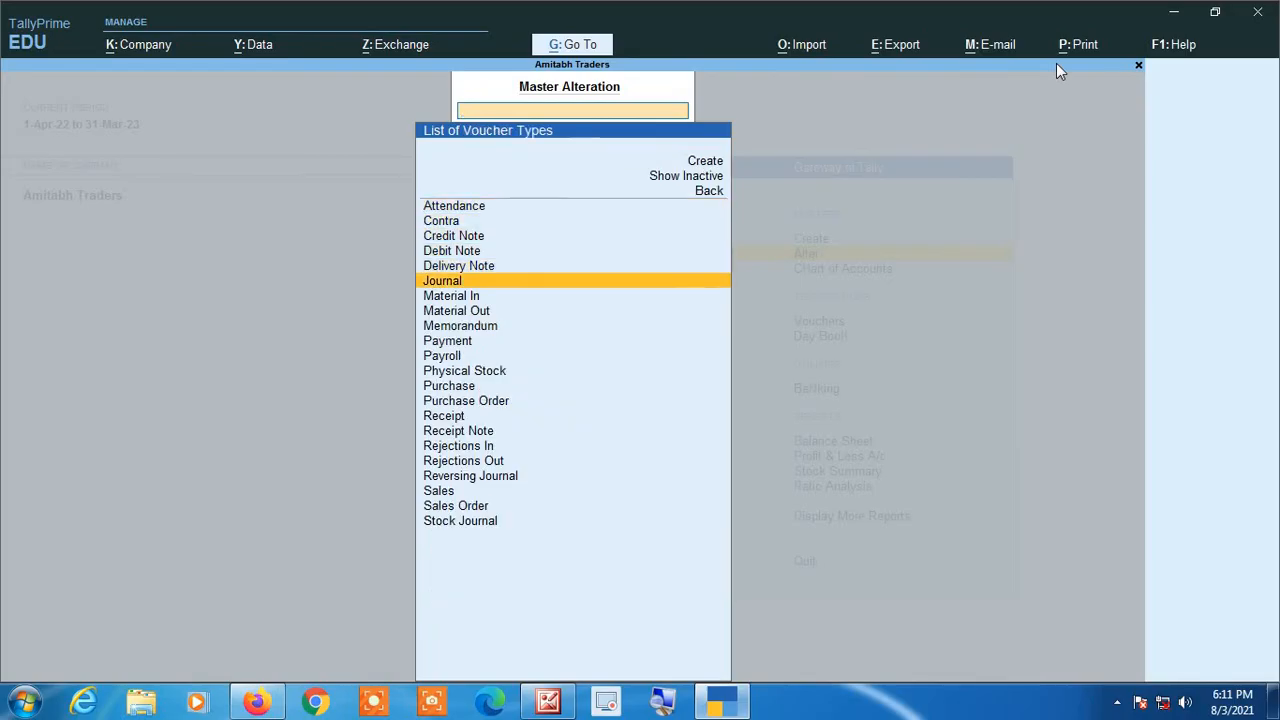
key(Down)
key(Down)
key(Down)
key(Down)
key(Down)
key(Down)
key(Down)
key(Down)
key(Down)
key(Down)
key(Down)
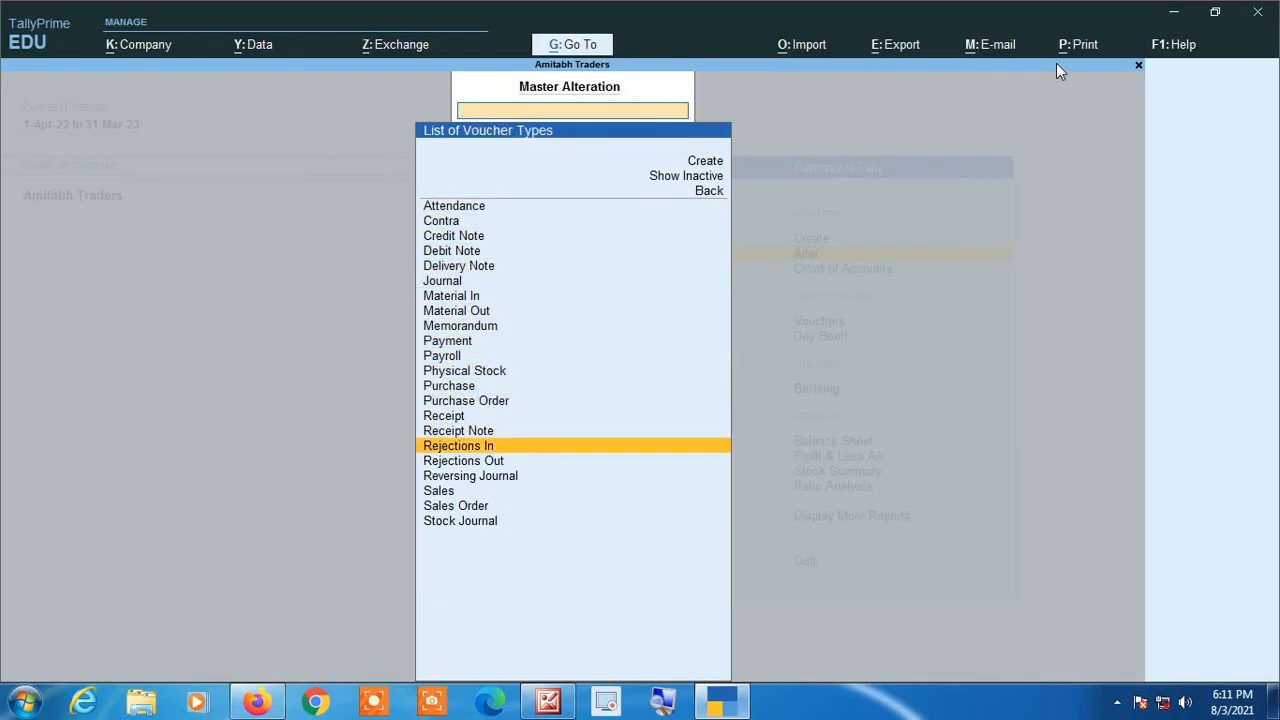
key(Down)
key(Down)
key(Down)
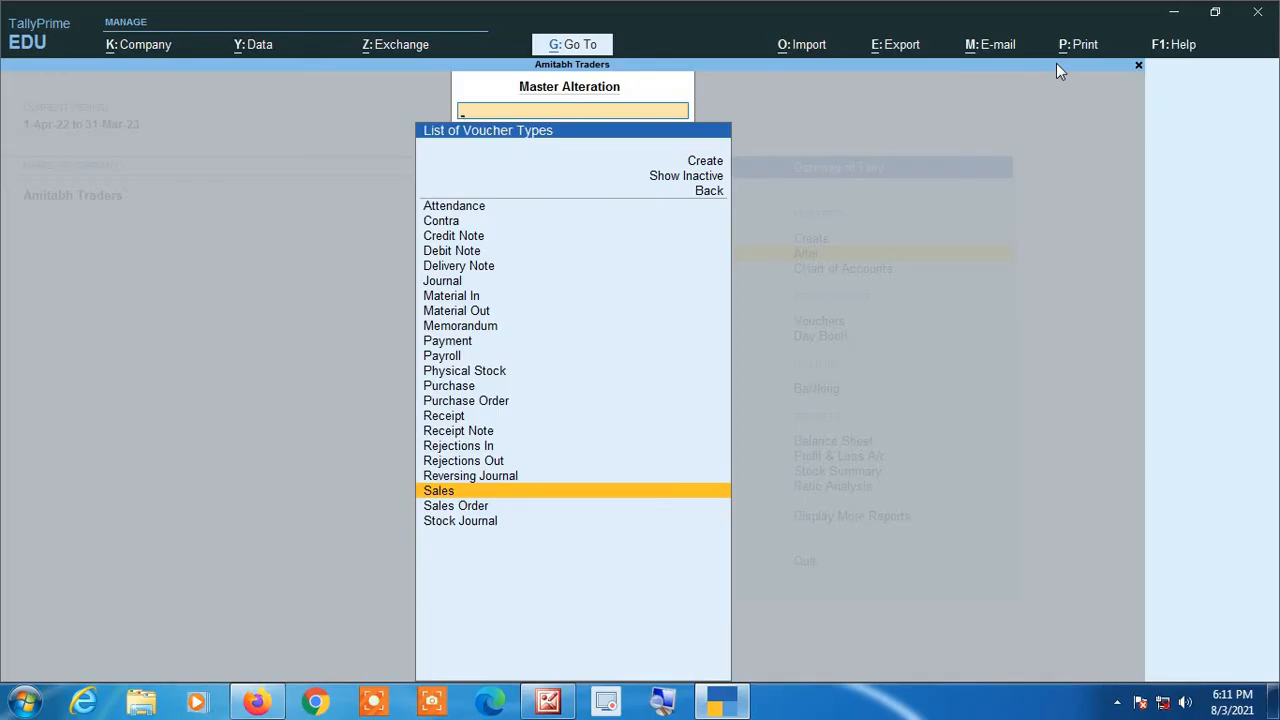
key(Return)
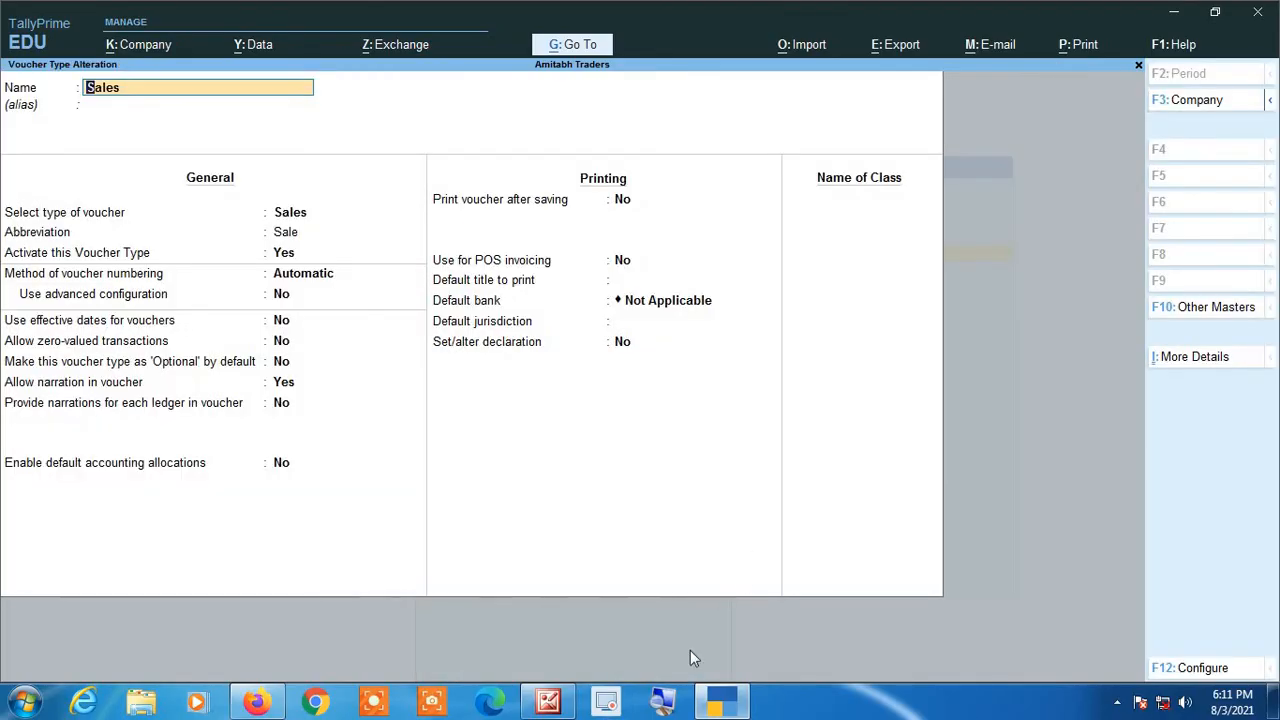
Step: Enable advanced configuration for the Sales voucher type's automatic numbering and open its numbering details
key(Return)
key(Return)
key(Return)
key(Return)
key(Return)
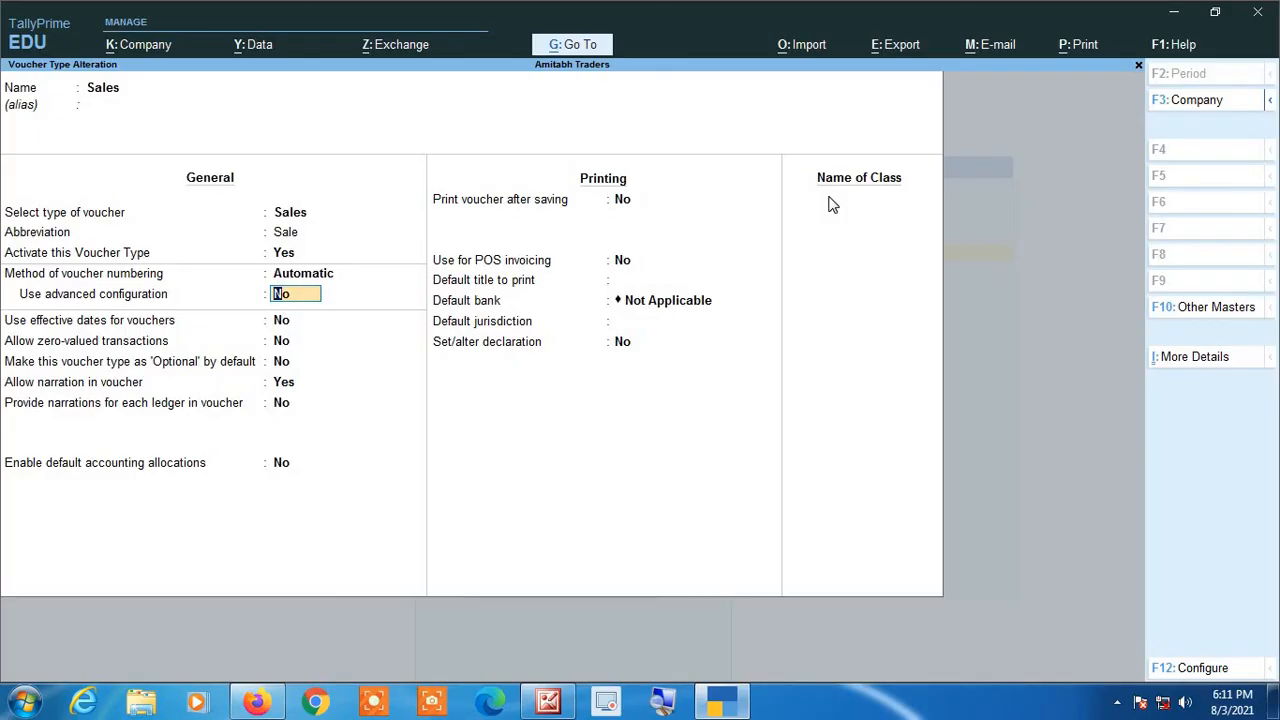
text(y)
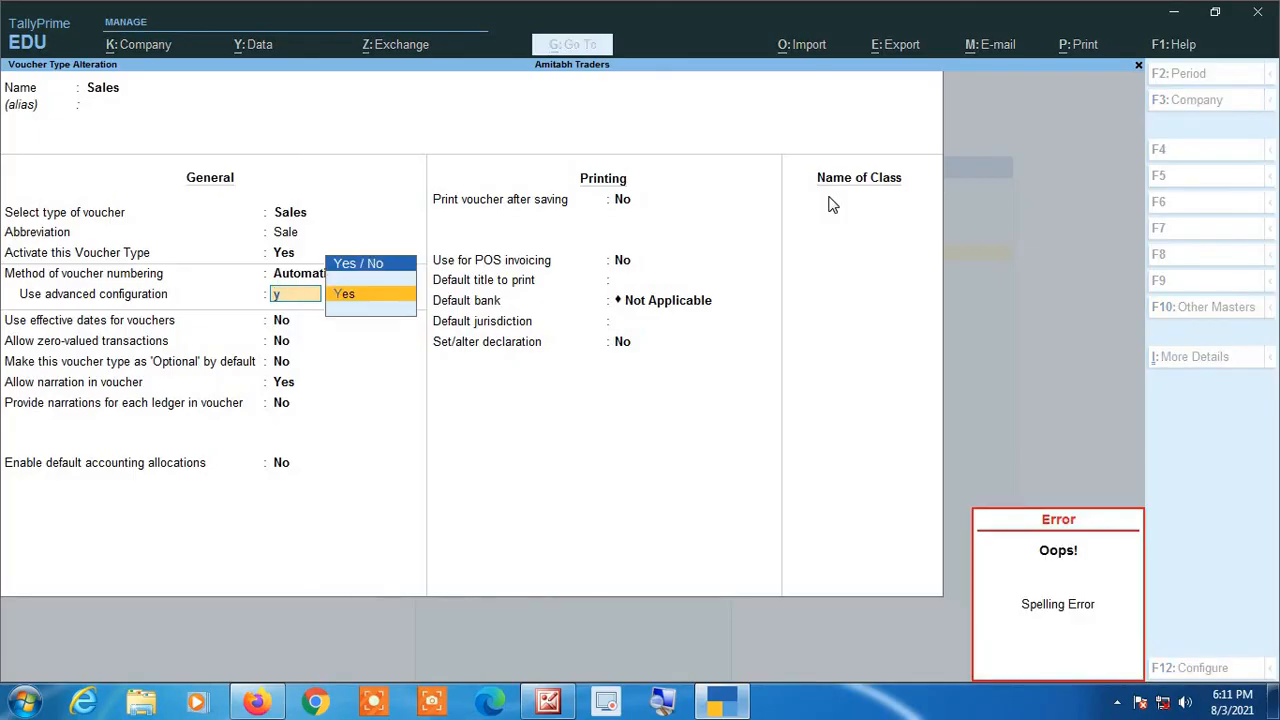
key(BackSpace)
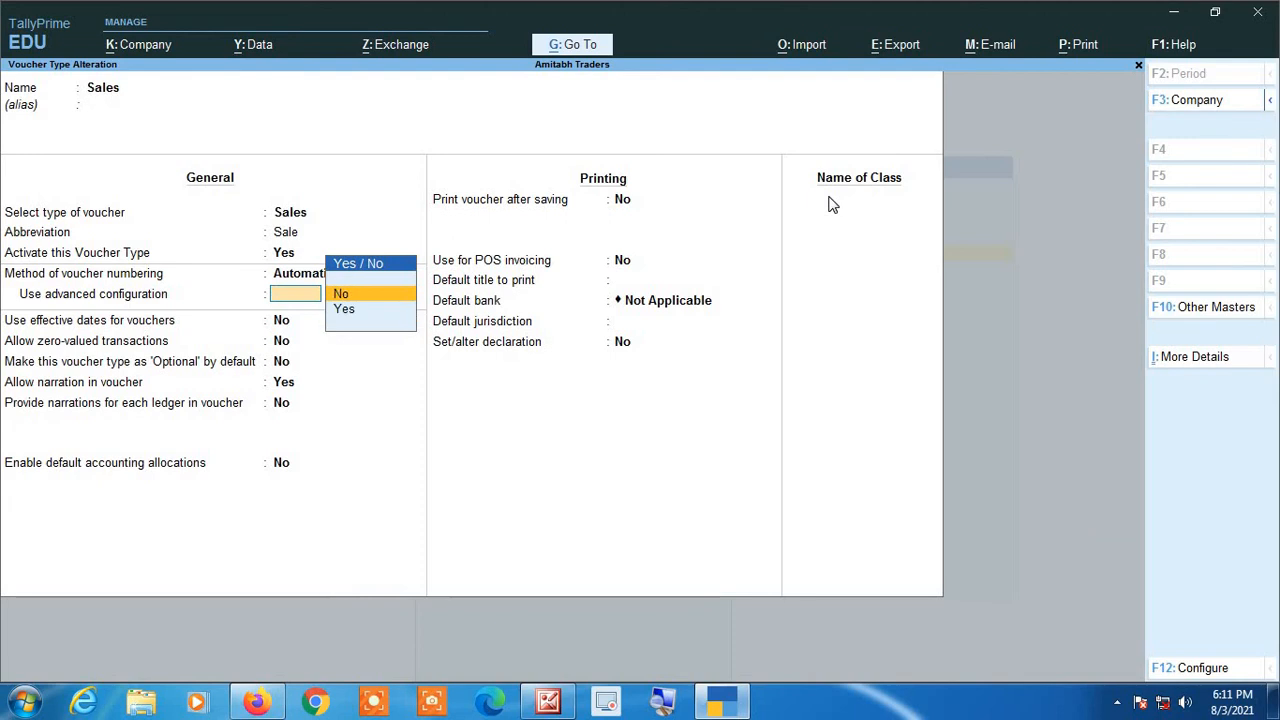
key(Down)
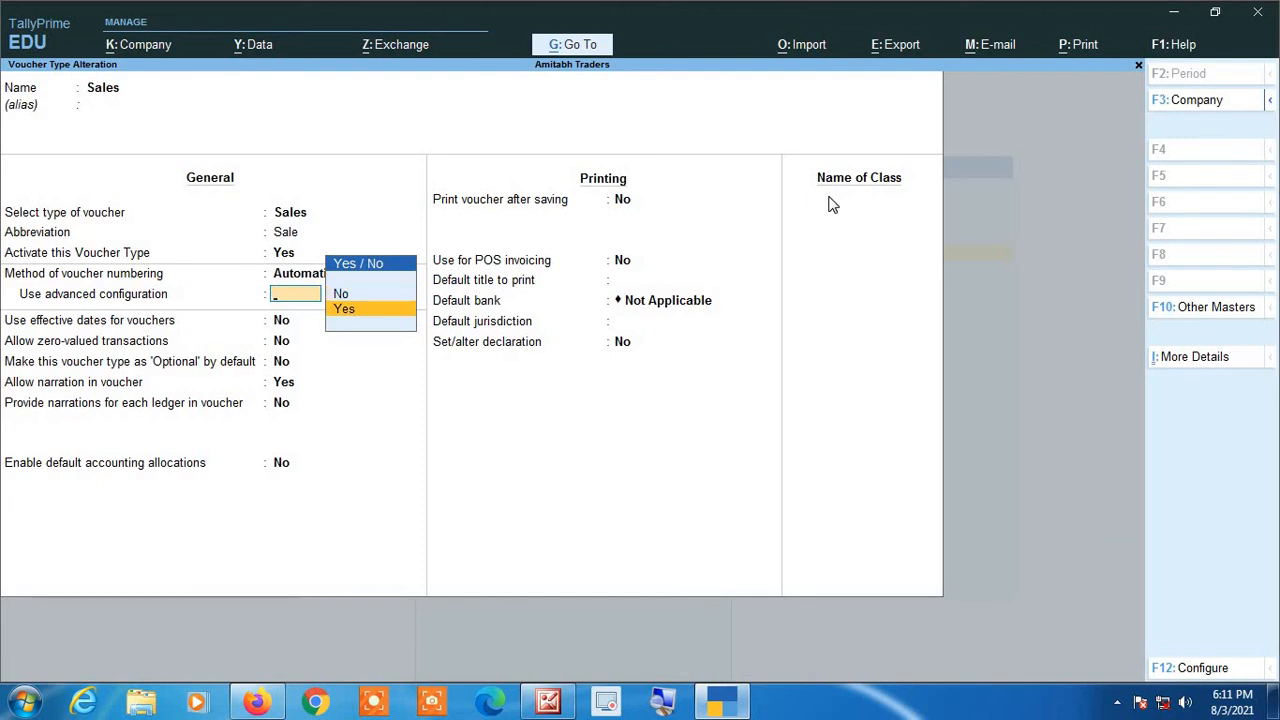
key(Return)
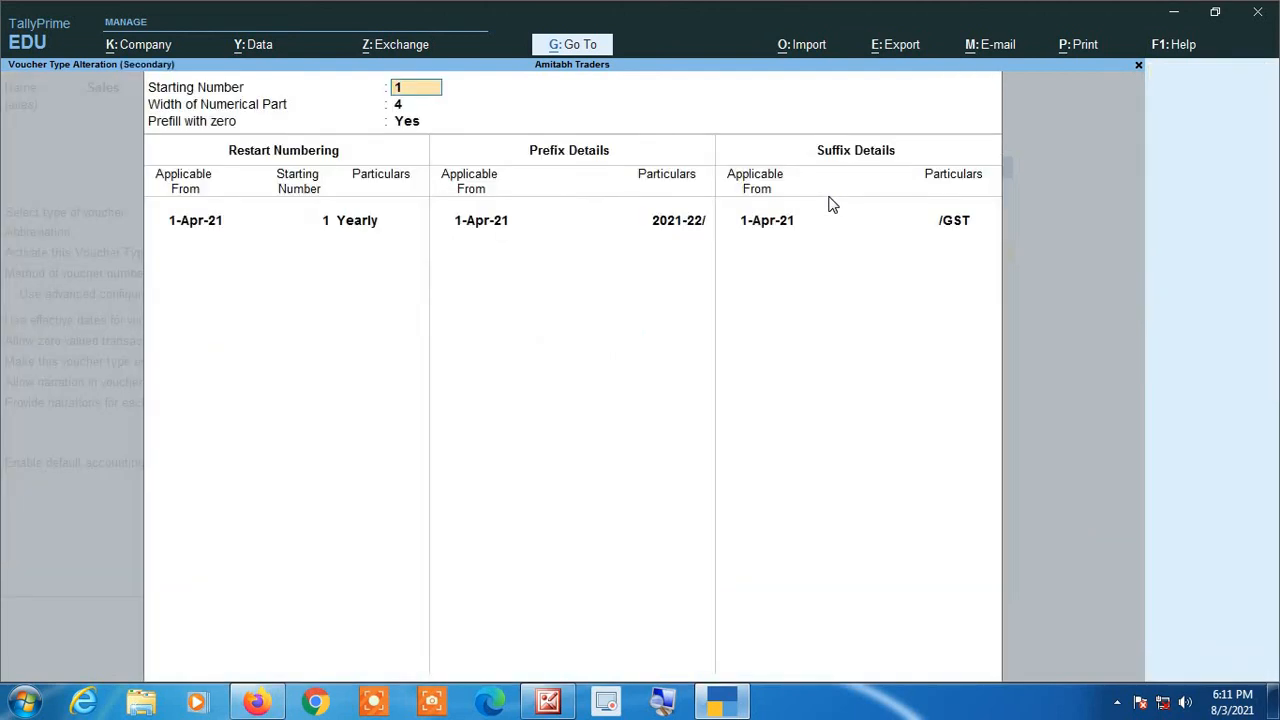
Step: Add a second restart numbering entry applicable from 1-Apr-22, with starting number 1 and yearly periodicity
click(663, 703)
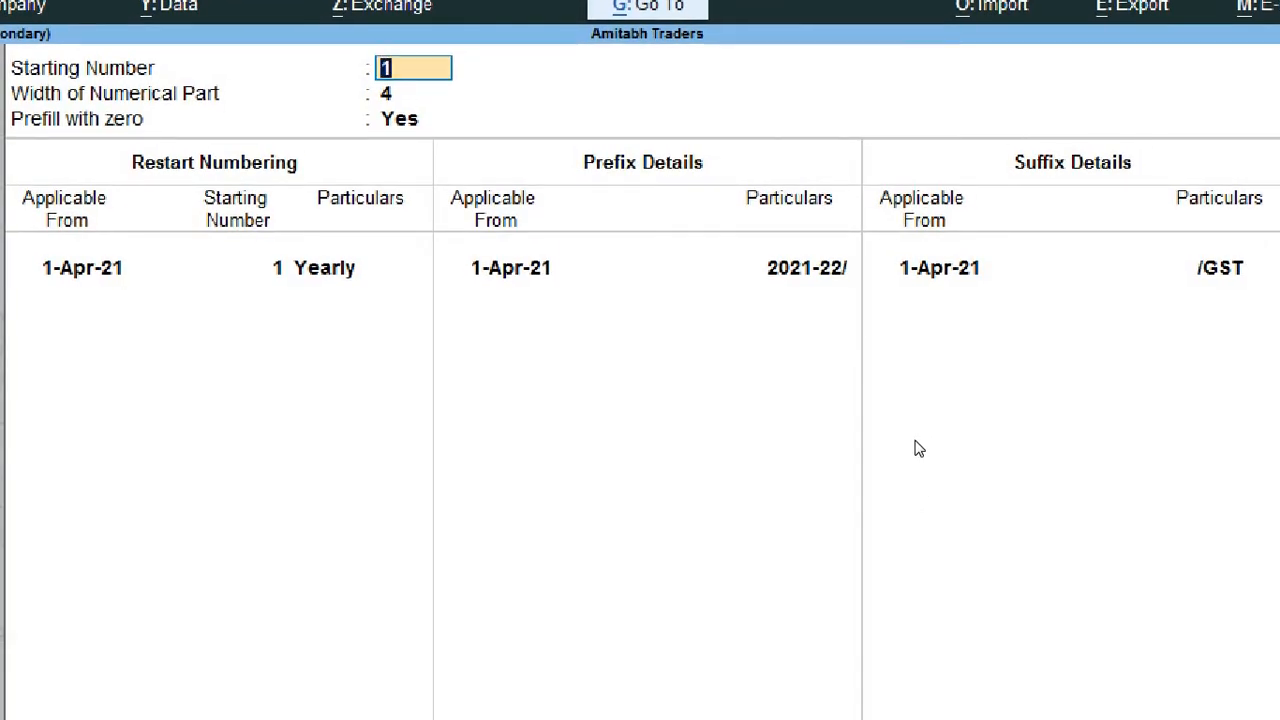
key(Return)
key(Return)
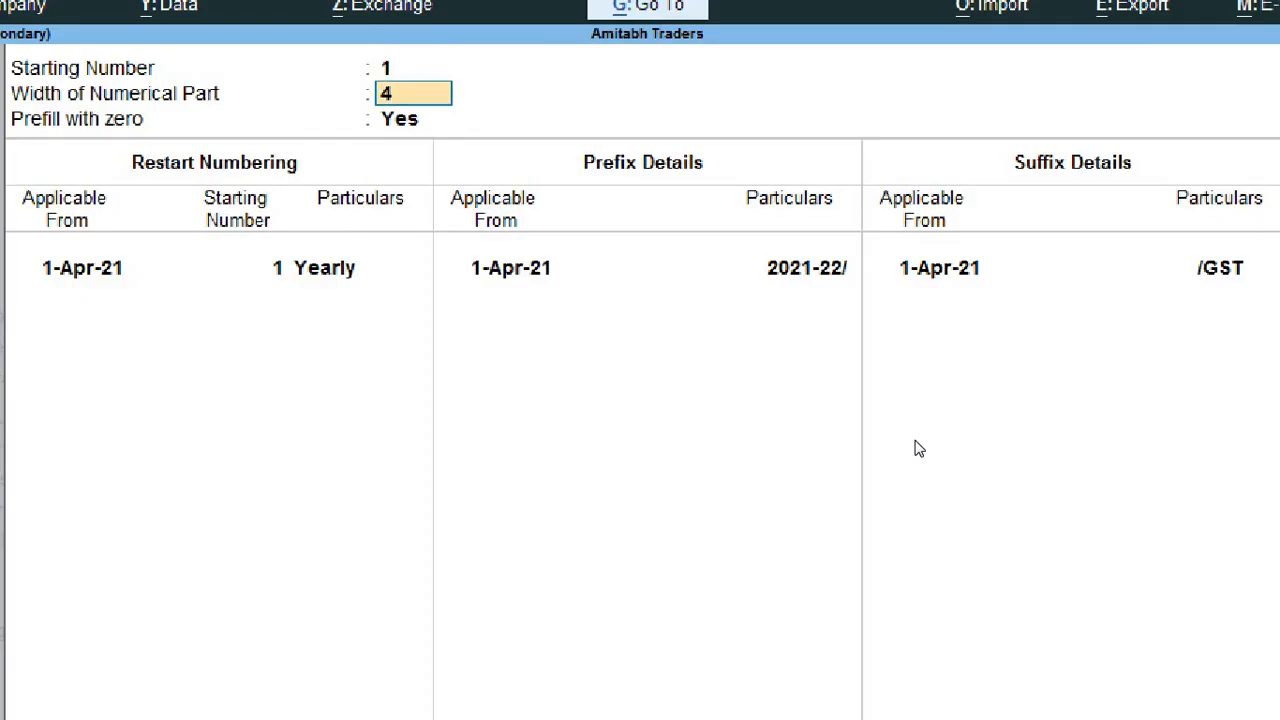
key(Return)
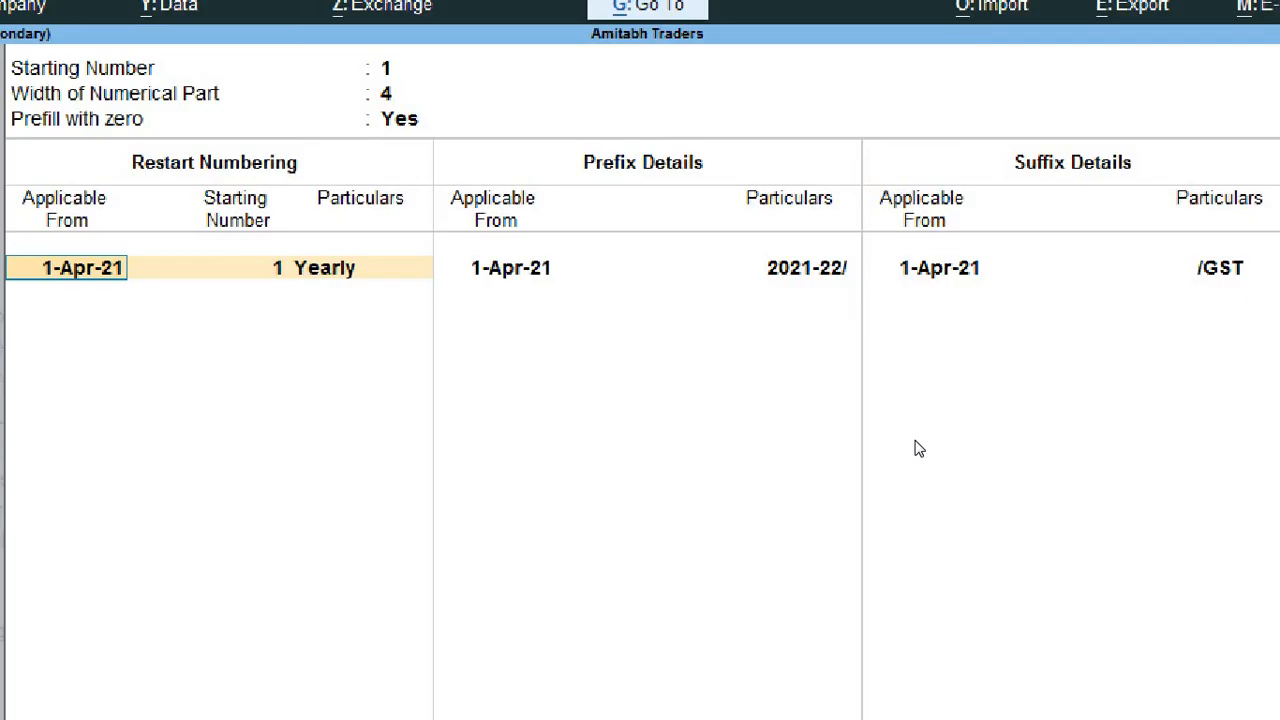
key(Return)
key(Return)
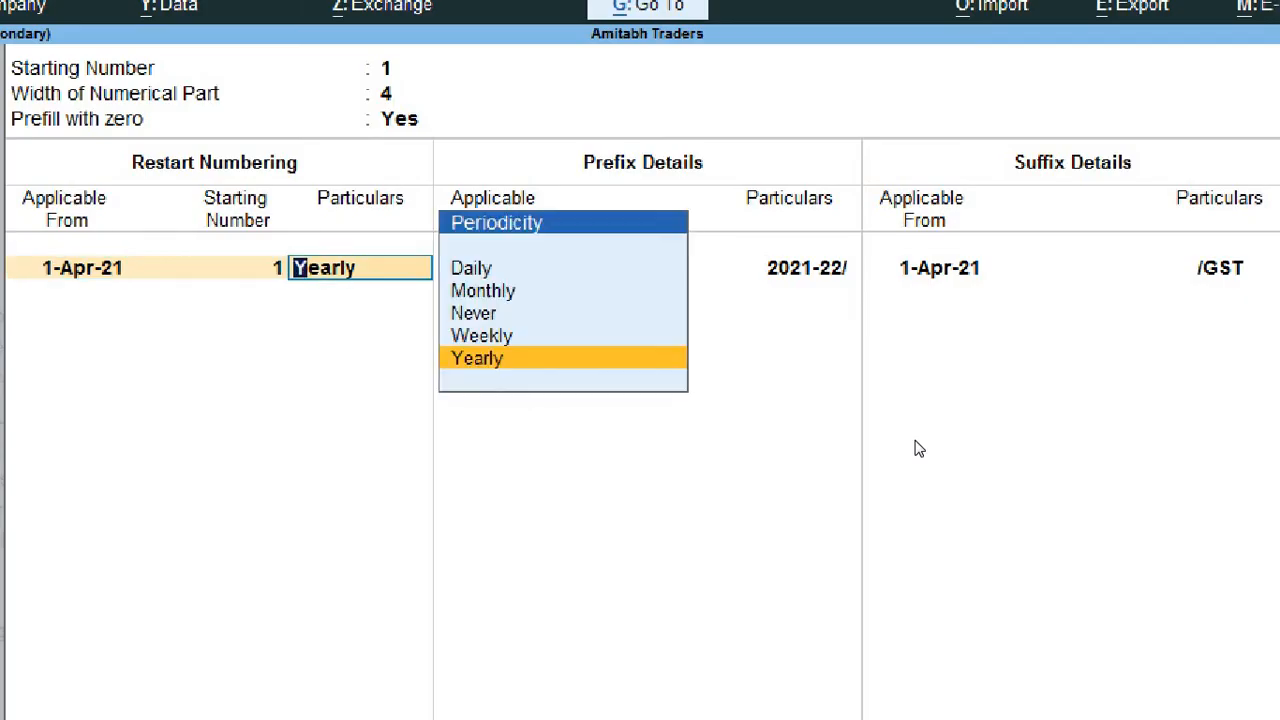
key(Return)
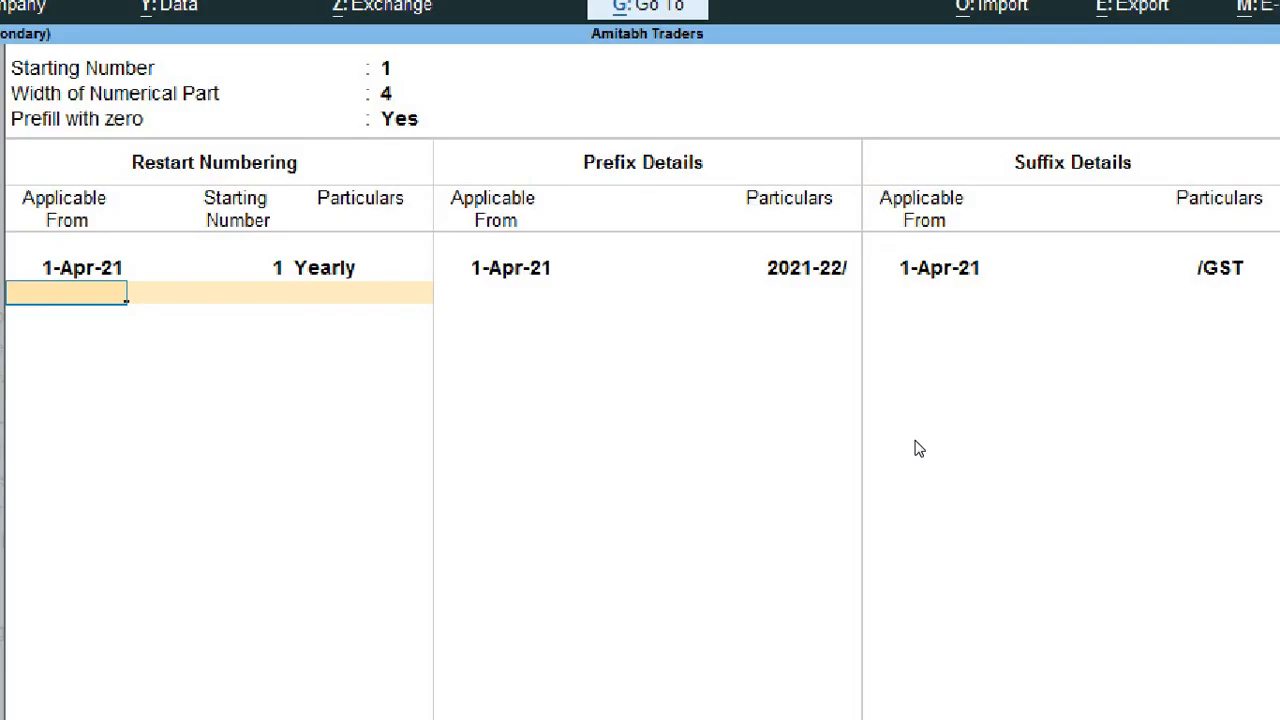
text(1 422)
key(Return)
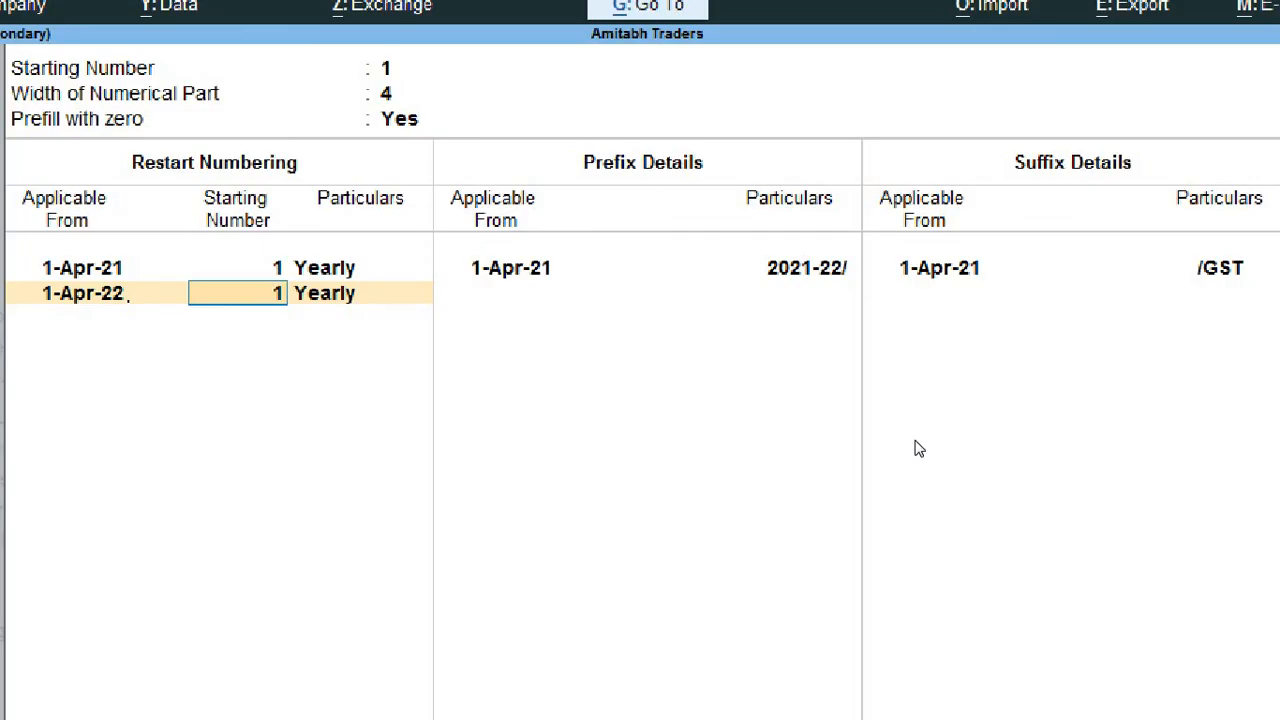
key(Return)
key(Return)
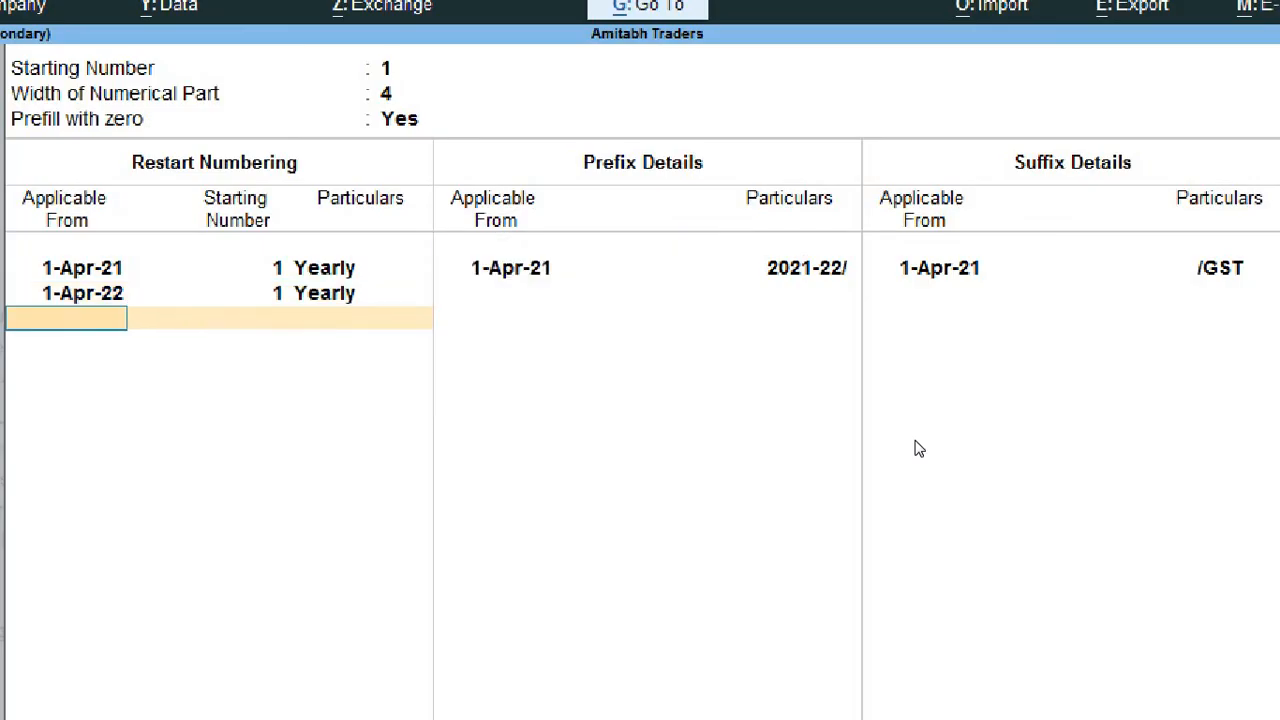
key(Return)
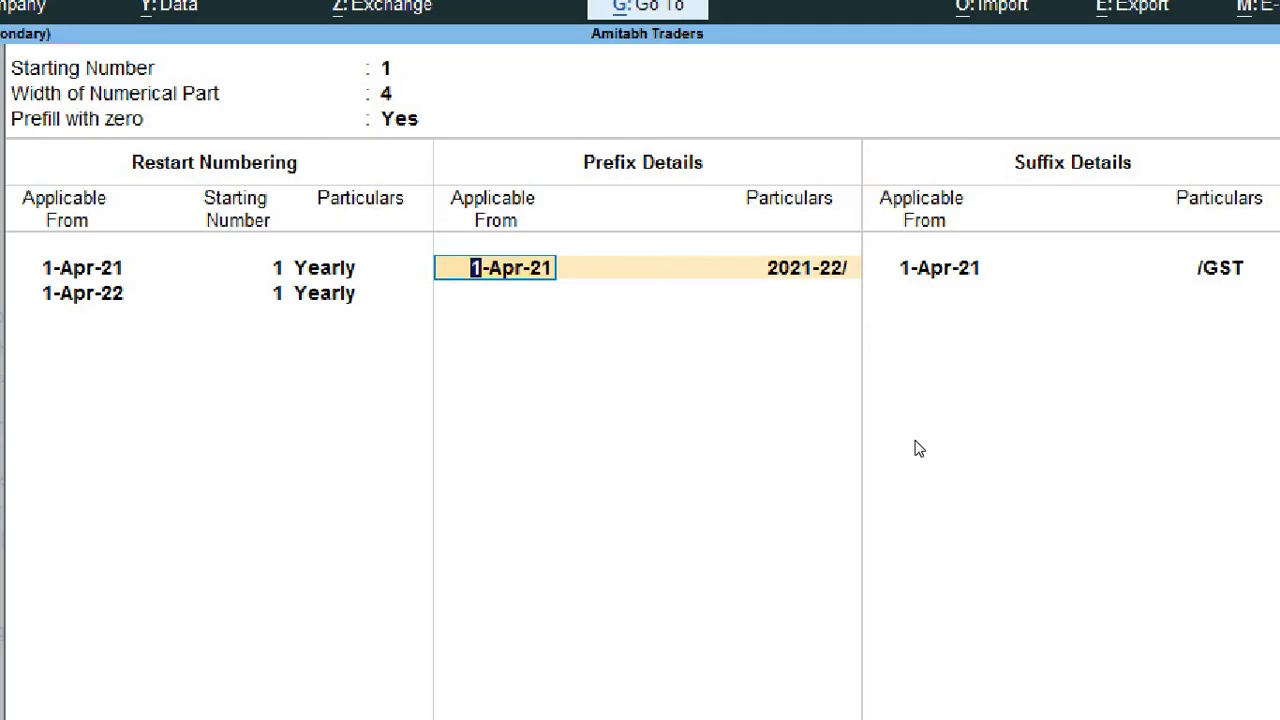
Step: Add a second prefix entry applicable from 1-Apr-22 with the particulars 2022-23/
key(Return)
key(Return)
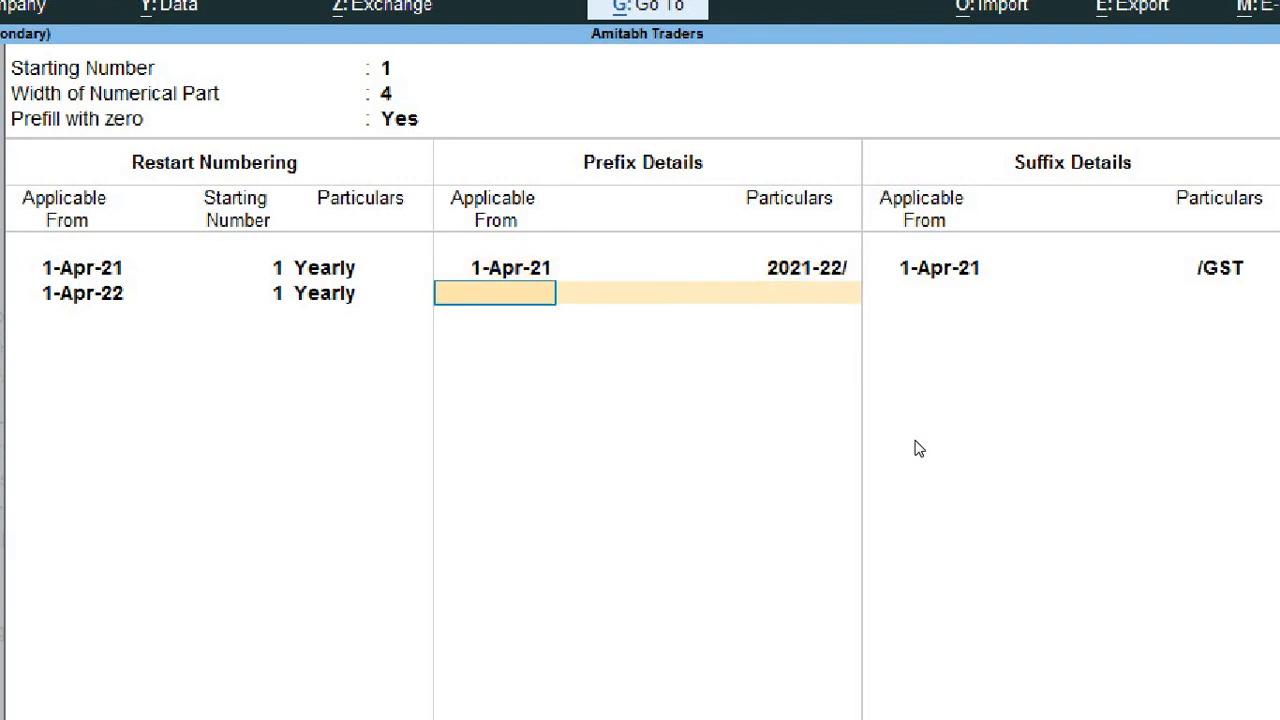
text(1 4 22)
key(Return)
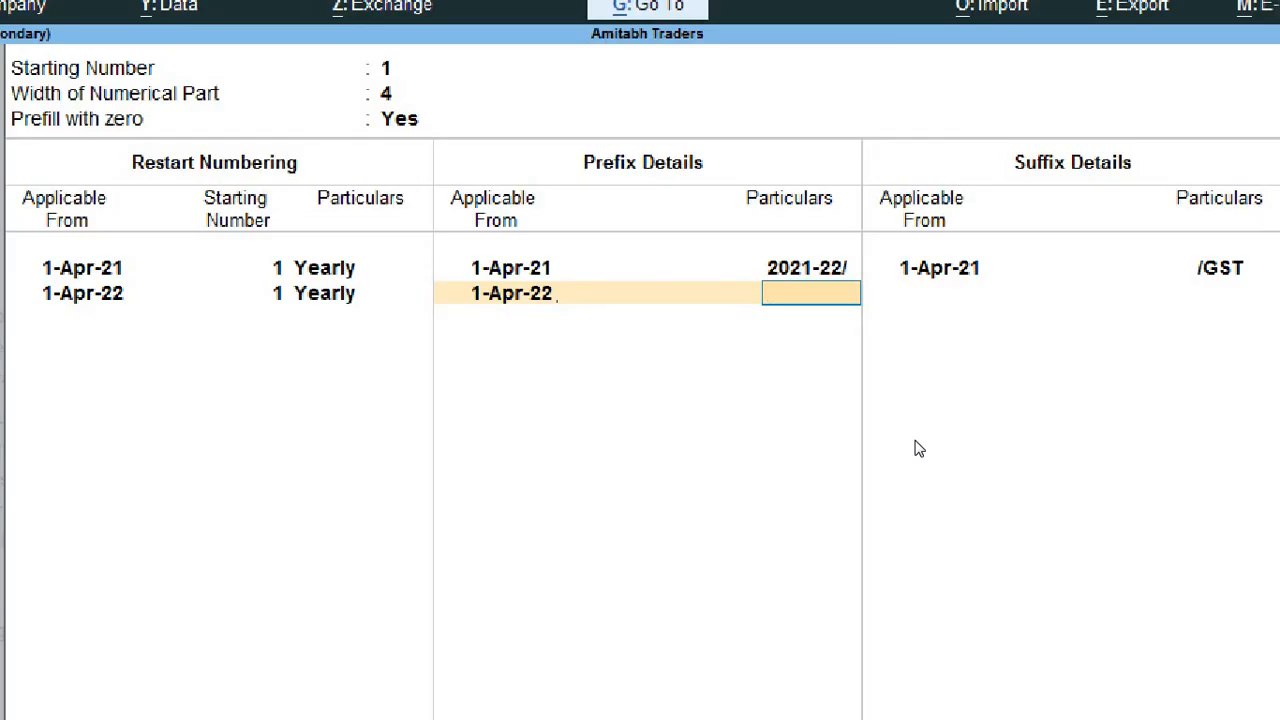
text(2022-23/)
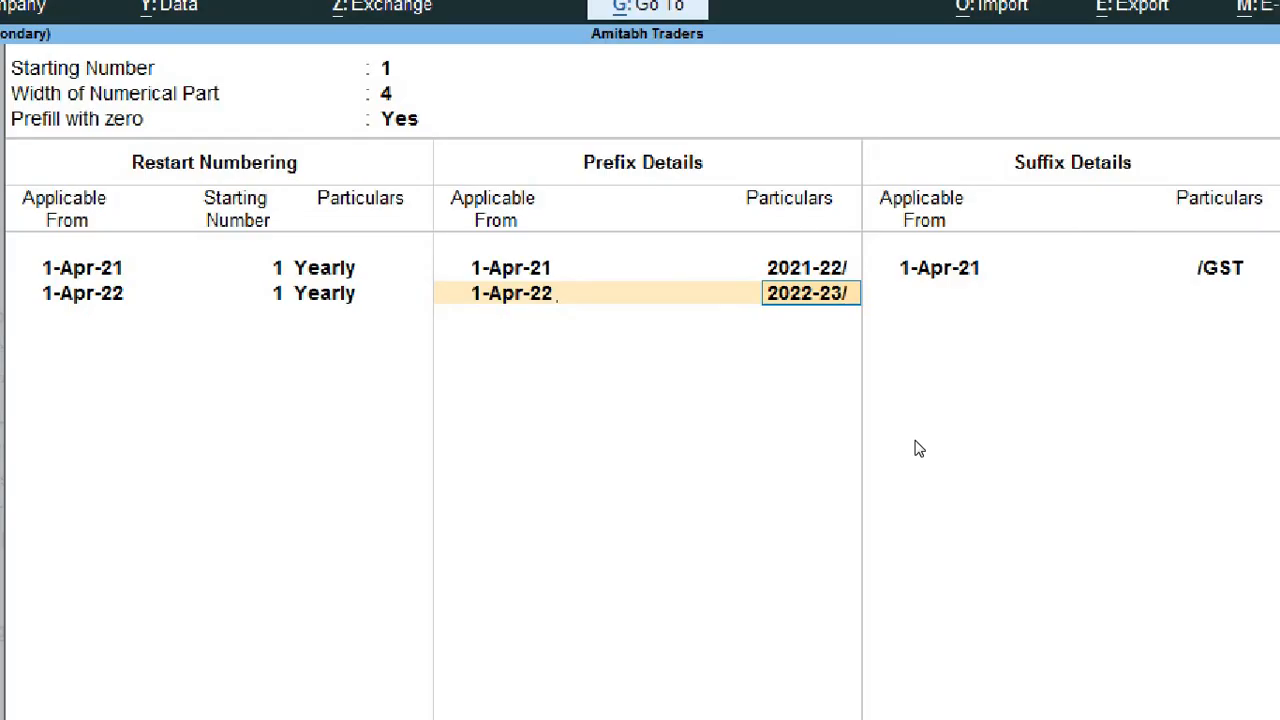
key(Return)
Step: Add a second suffix entry applicable from 1-Apr-21 with the particulars /GST
key(Return)
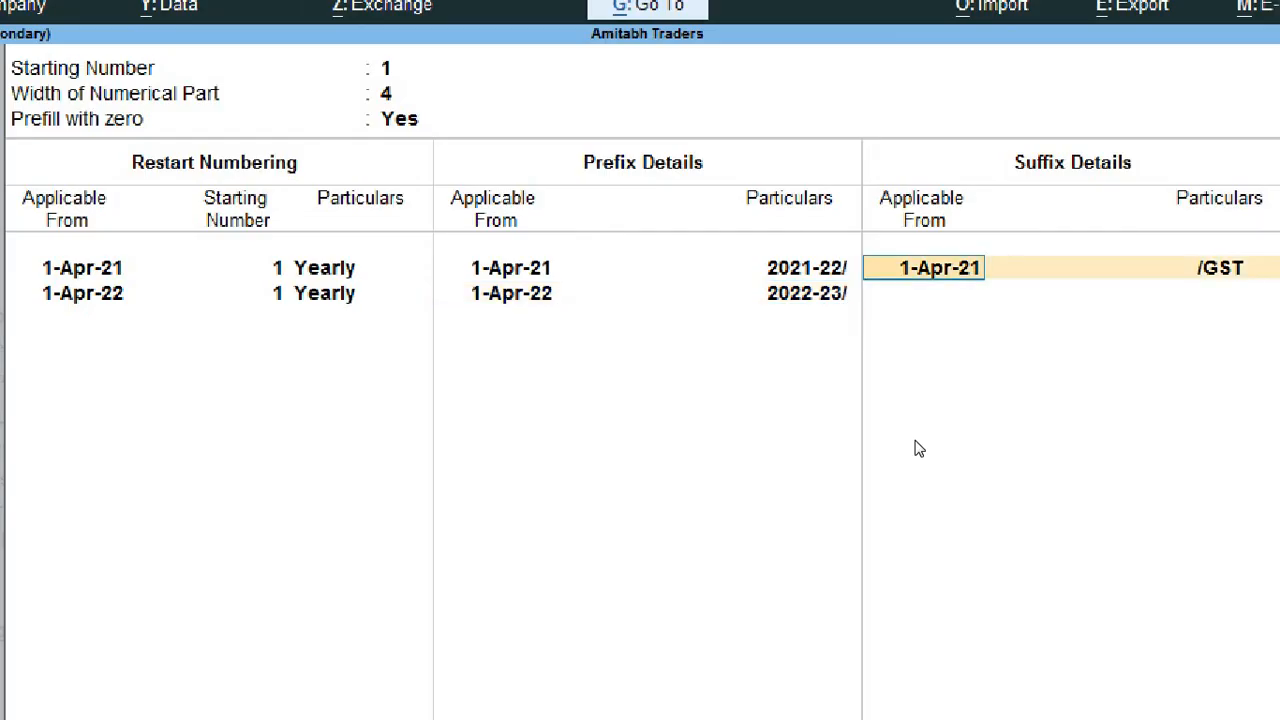
key(Return)
key(Return)
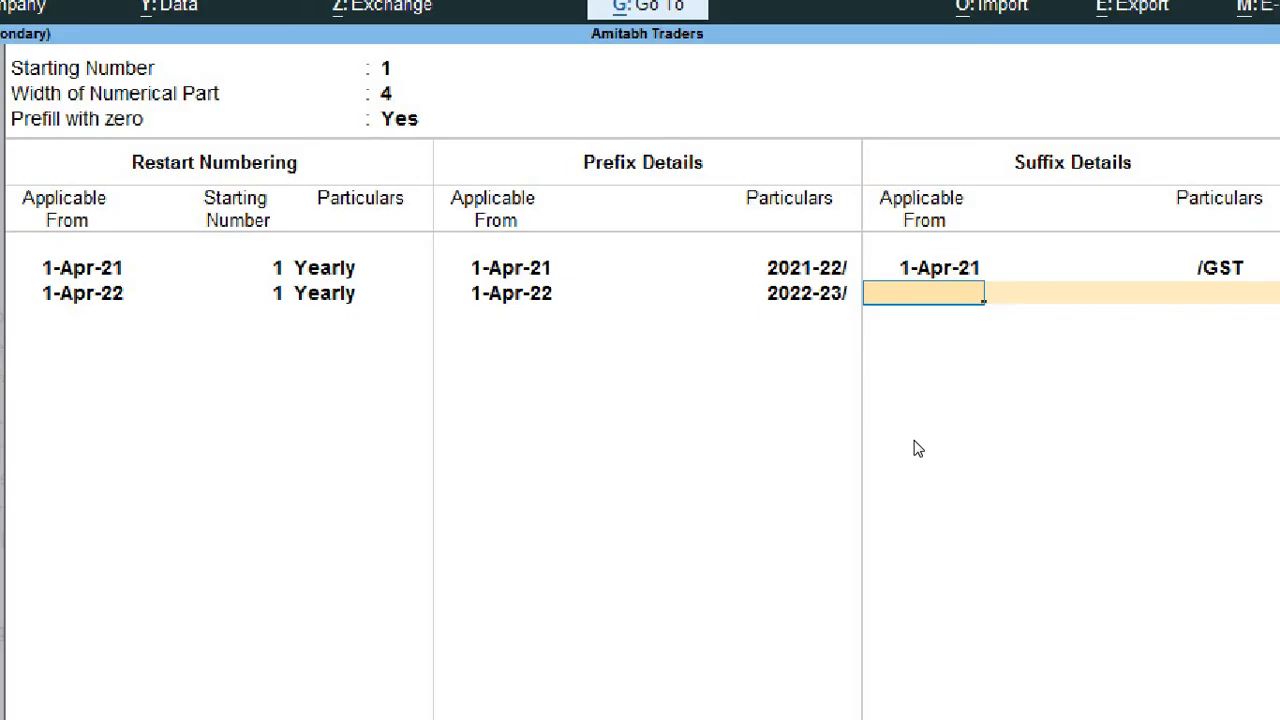
text(1 4 21)
key(Return)
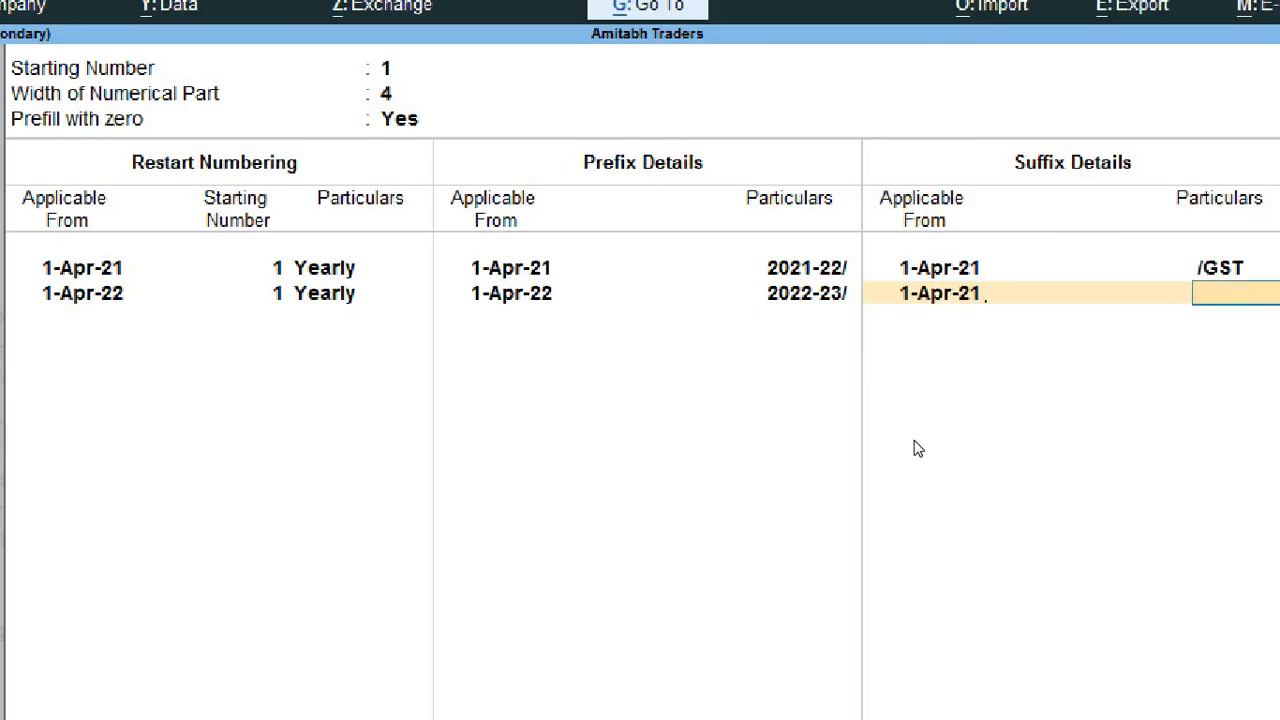
text(/GST)
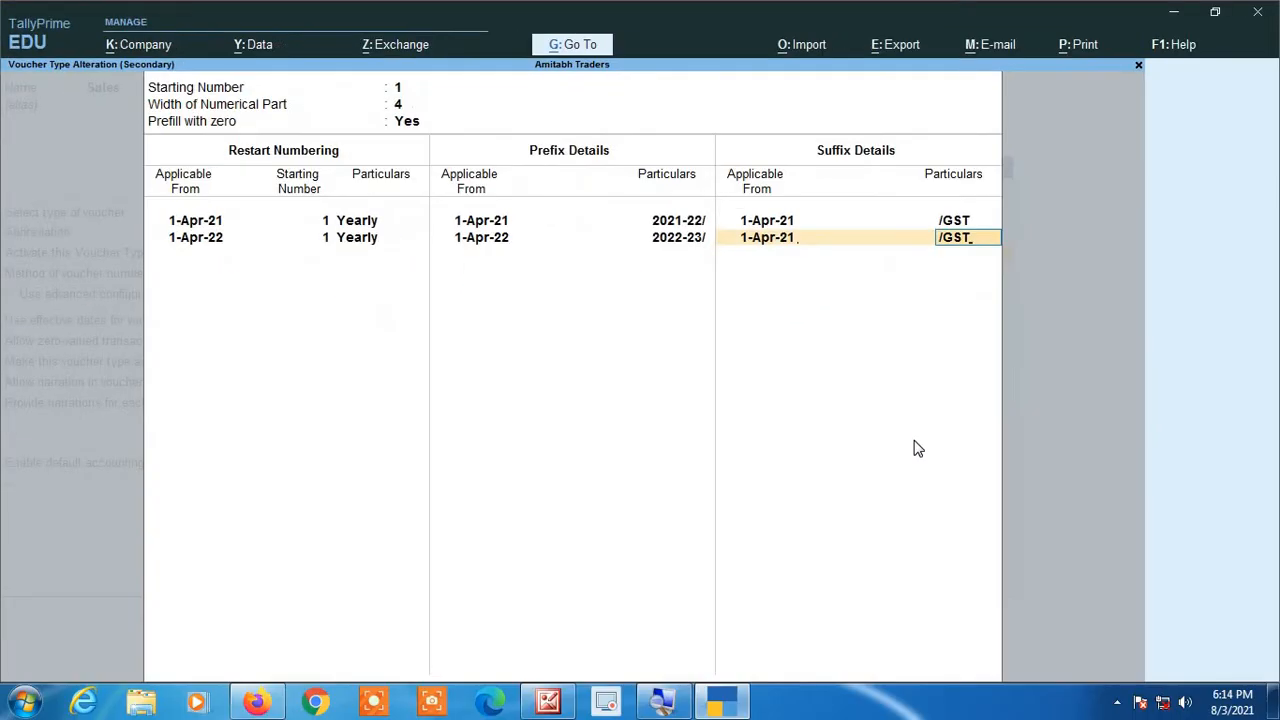
key(Return)
Step: Try to save the altered Sales voucher type, keeping its remaining general and printing settings
key(Return)
key(Return)
key(Return)
key(Return)
key(Return)
key(Return)
key(Return)
key(Return)
key(Return)
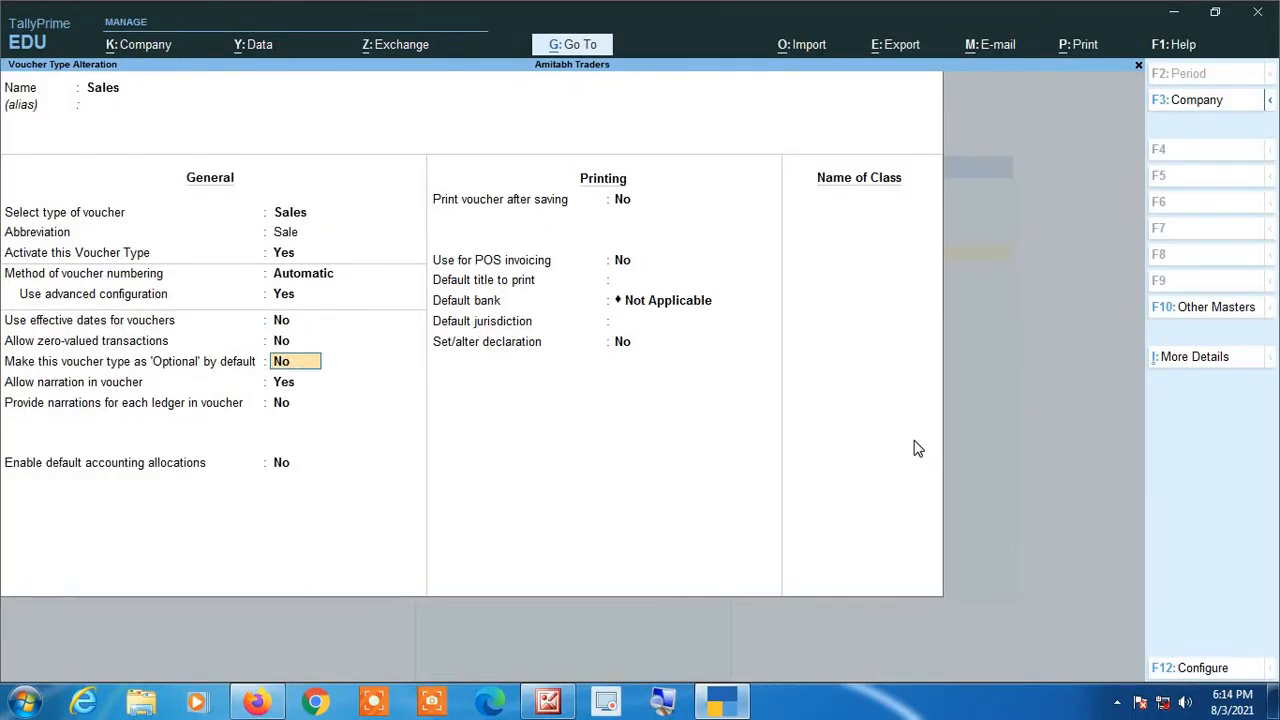
key(Return)
key(Return)
key(Return)
key(Return)
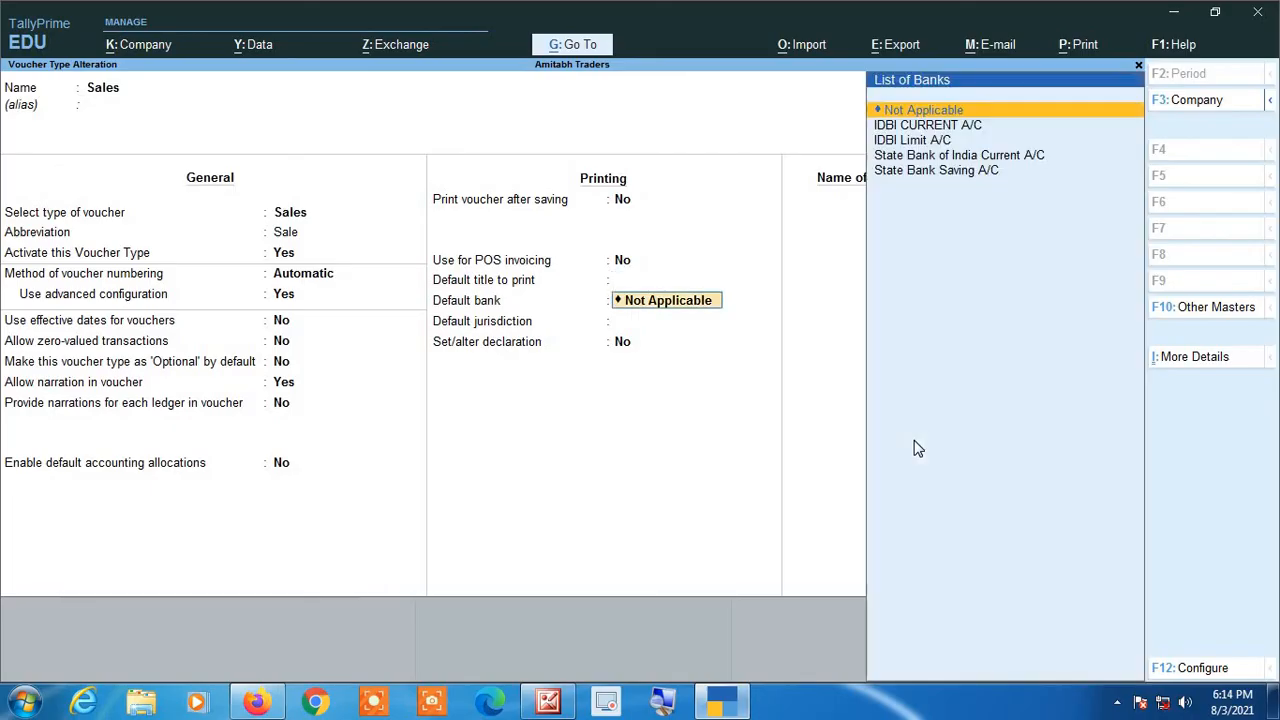
key(Return)
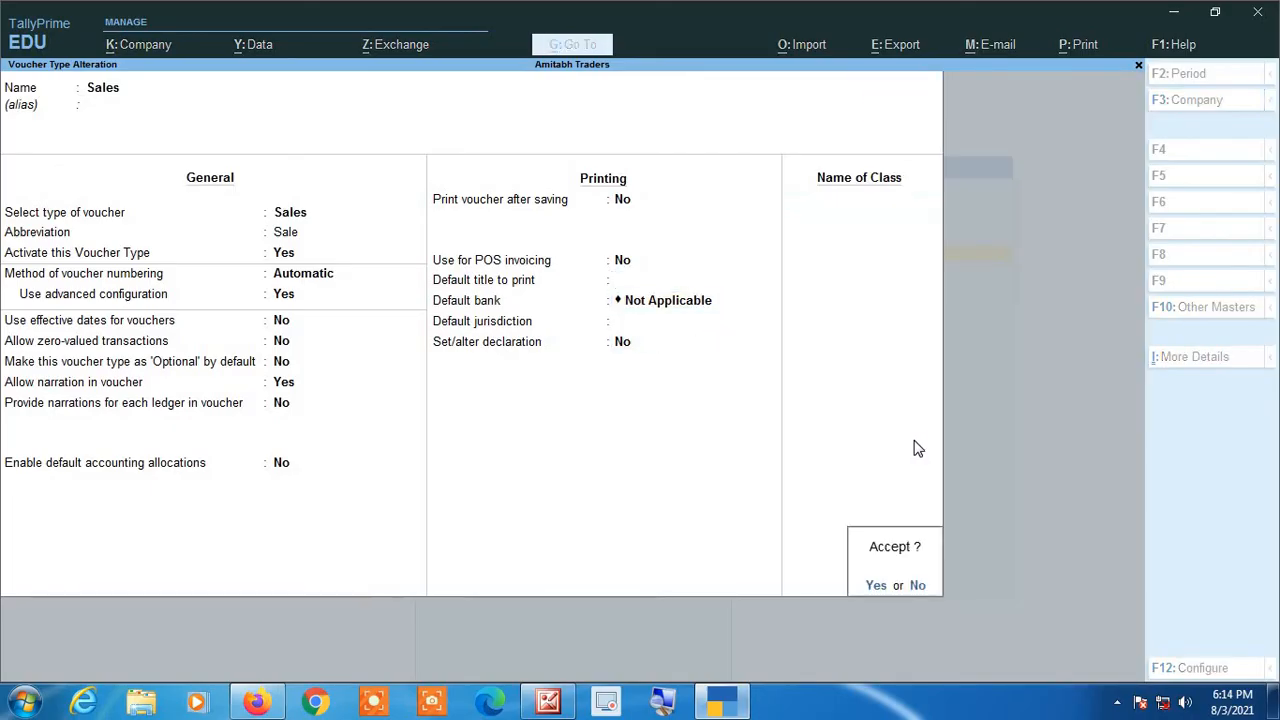
key(Return)
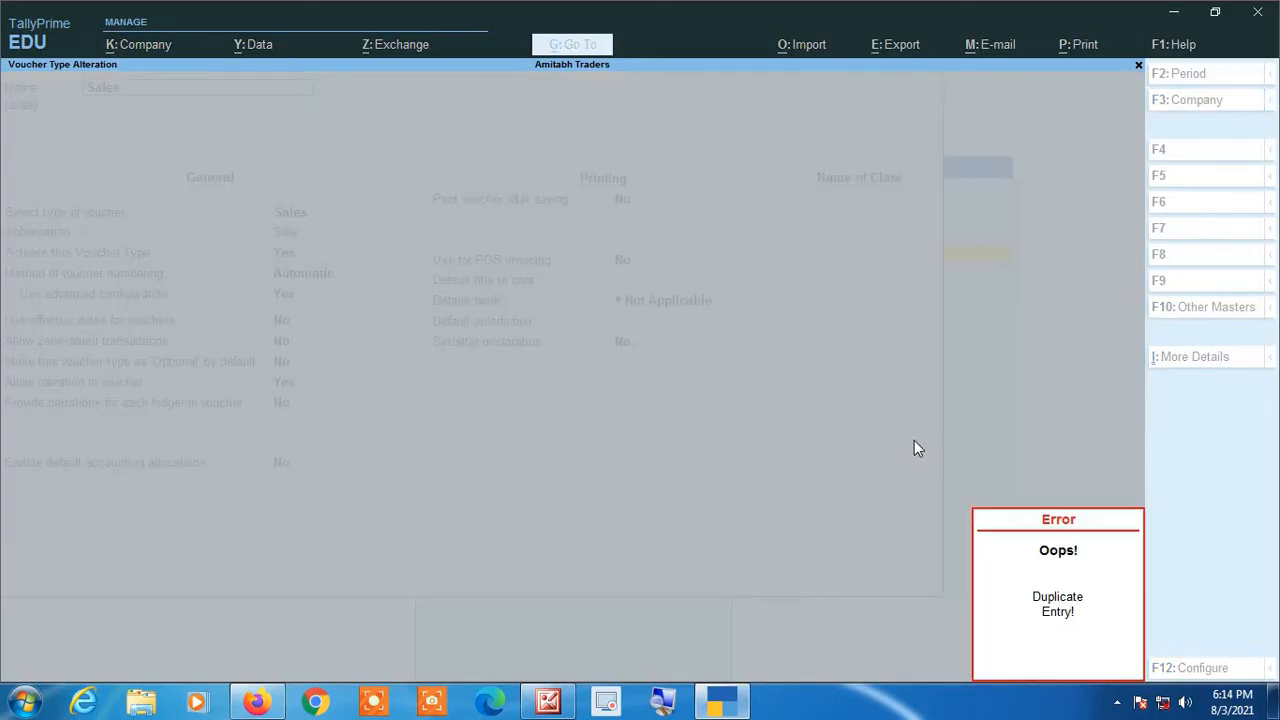
Step: Reopen the Sales voucher type's numbering details and go through all restart, prefix and suffix entries without changing them
key(Return)
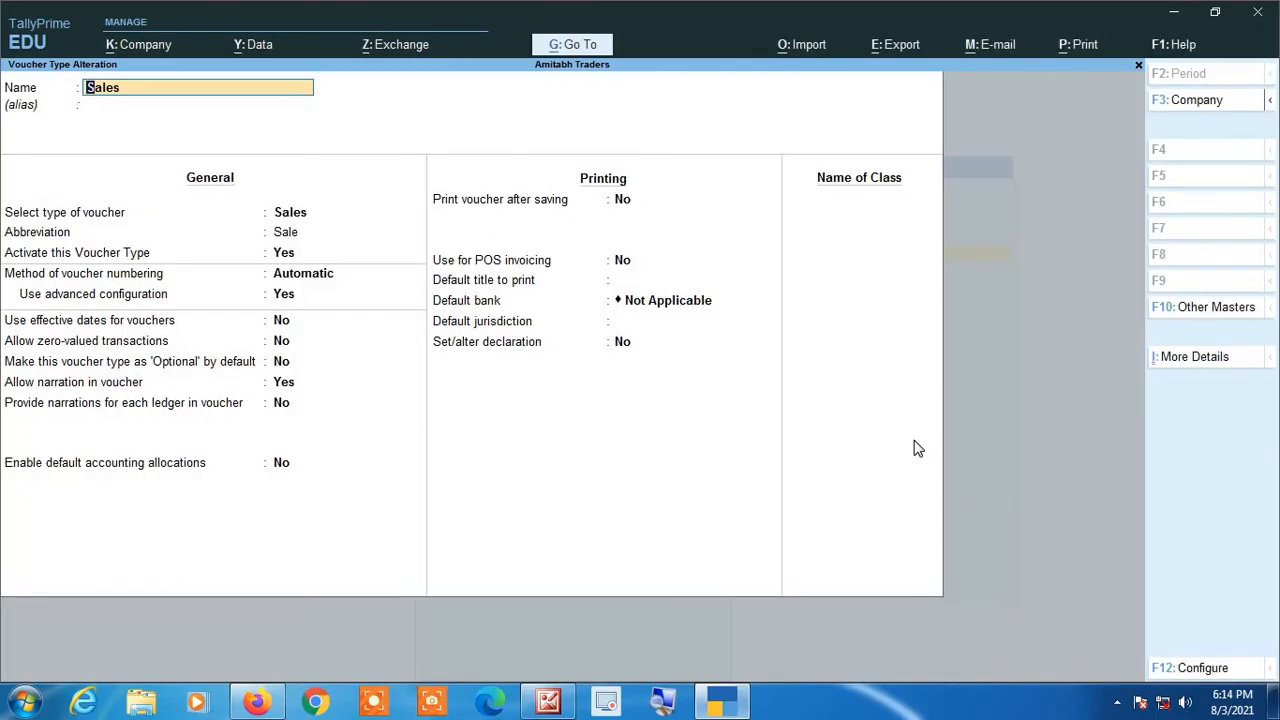
key(Return)
key(Return)
key(Return)
key(Return)
key(Return)
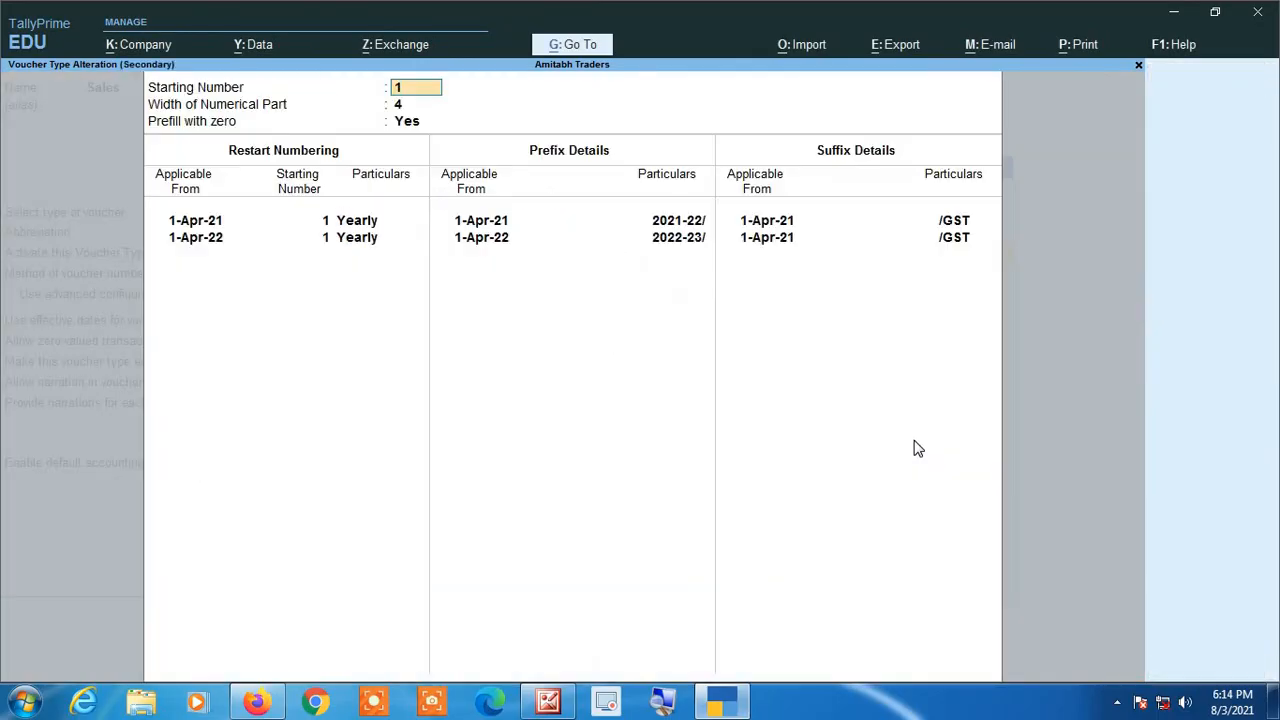
key(Return)
key(Return)
key(Return)
key(Return)
key(Return)
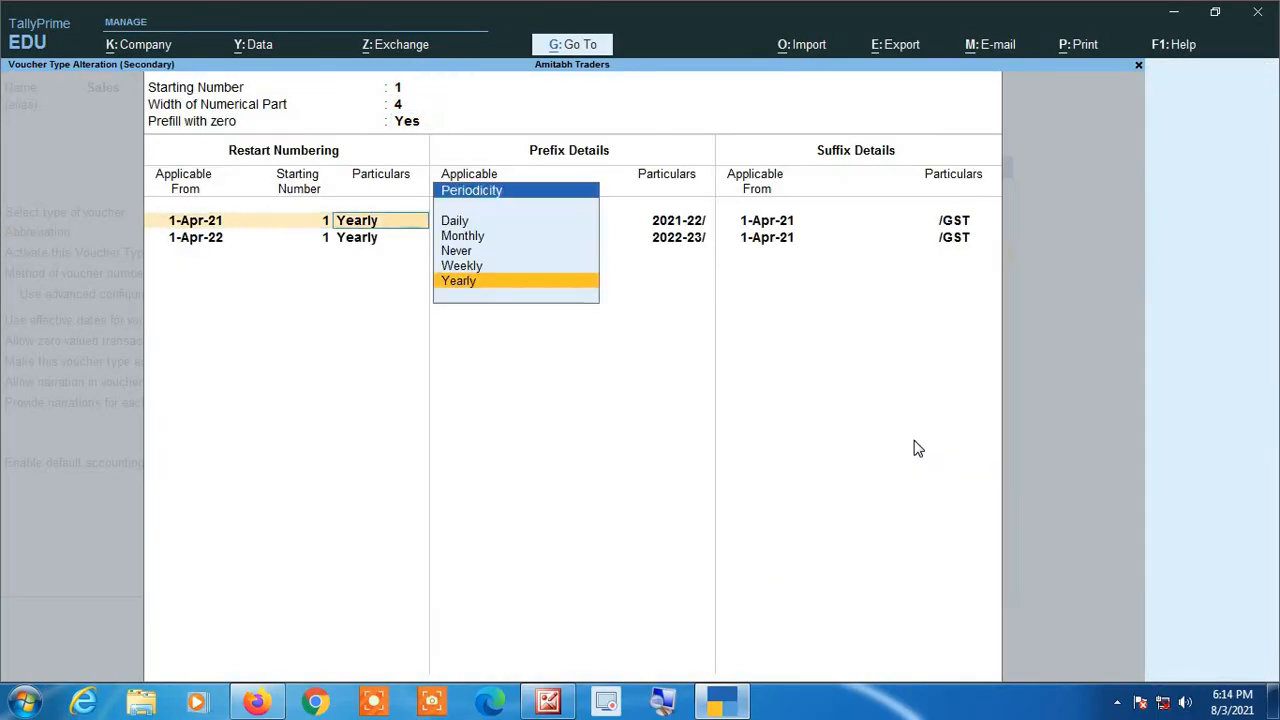
key(Return)
key(Return)
key(Return)
key(Return)
key(Return)
key(Return)
key(Return)
key(Return)
key(Return)
key(Return)
key(Return)
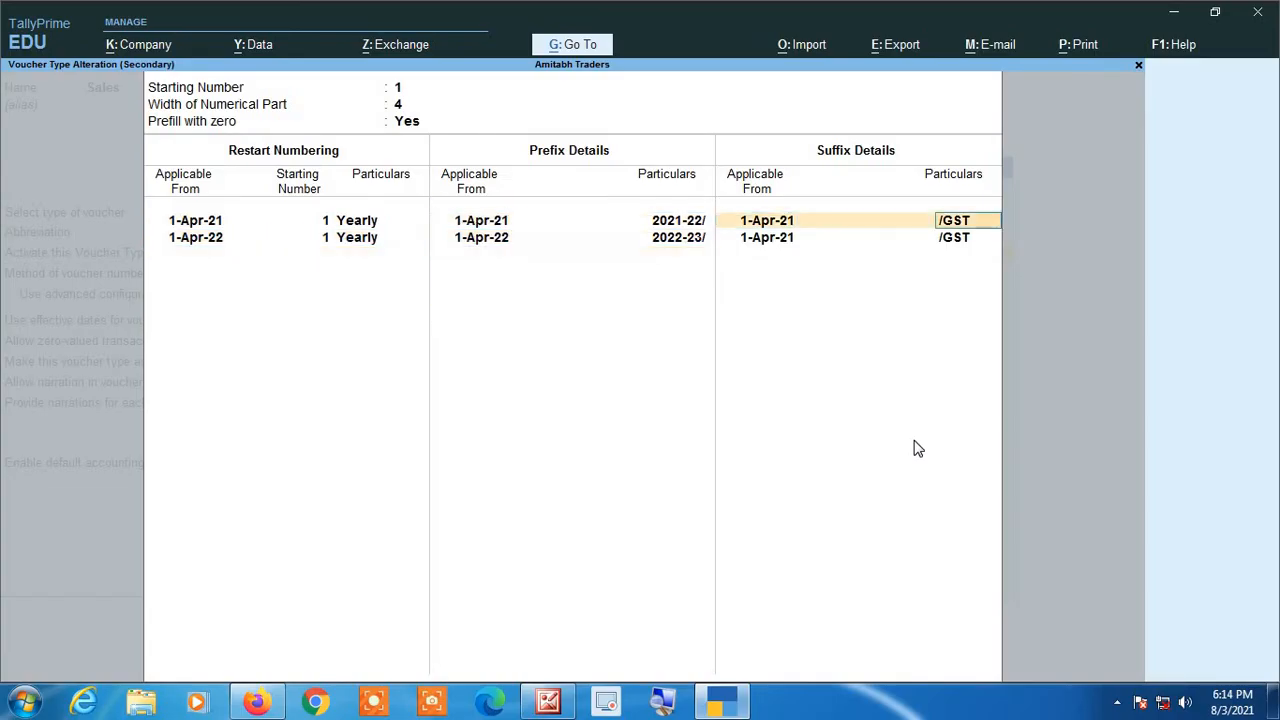
key(Return)
key(Return)
key(Return)
Step: Retry saving the Sales voucher type, discard the alteration and return to the Gateway of Tally
key(Return)
key(Return)
key(Return)
key(Return)
key(Return)
key(Return)
key(Return)
key(Return)
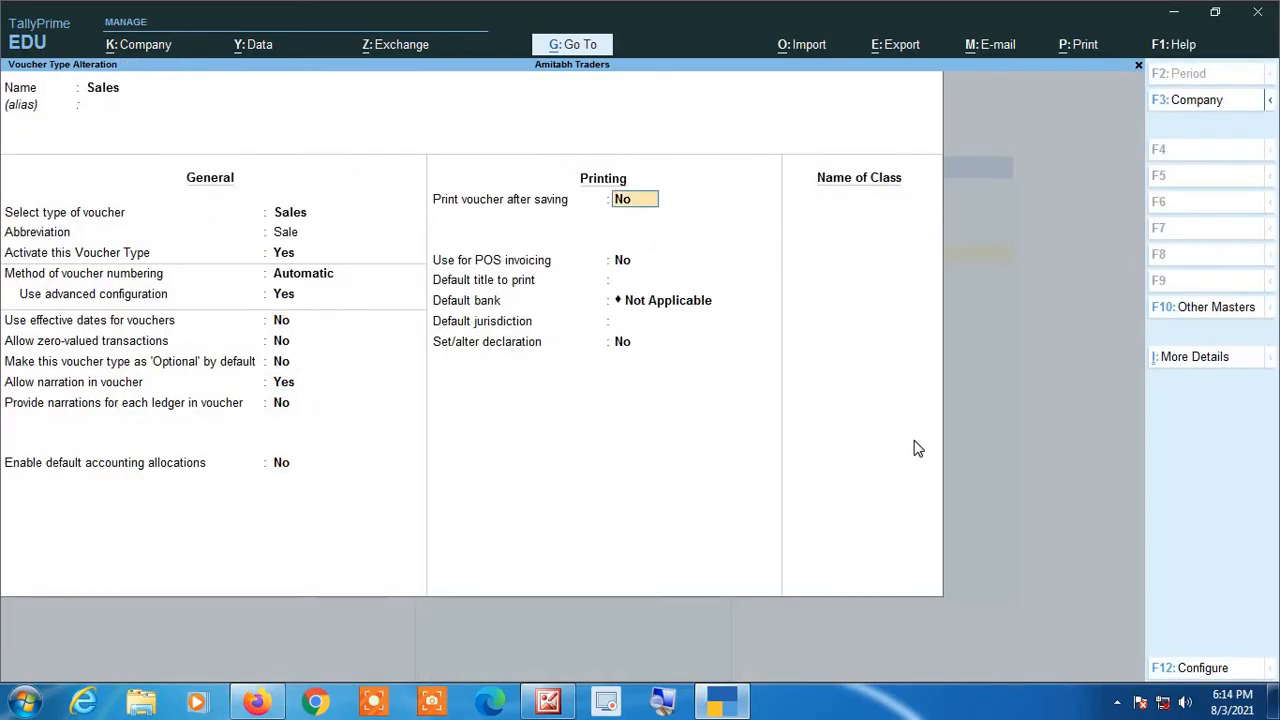
key(Return)
key(Return)
key(Return)
key(Return)
key(Return)
key(Return)
key(Return)
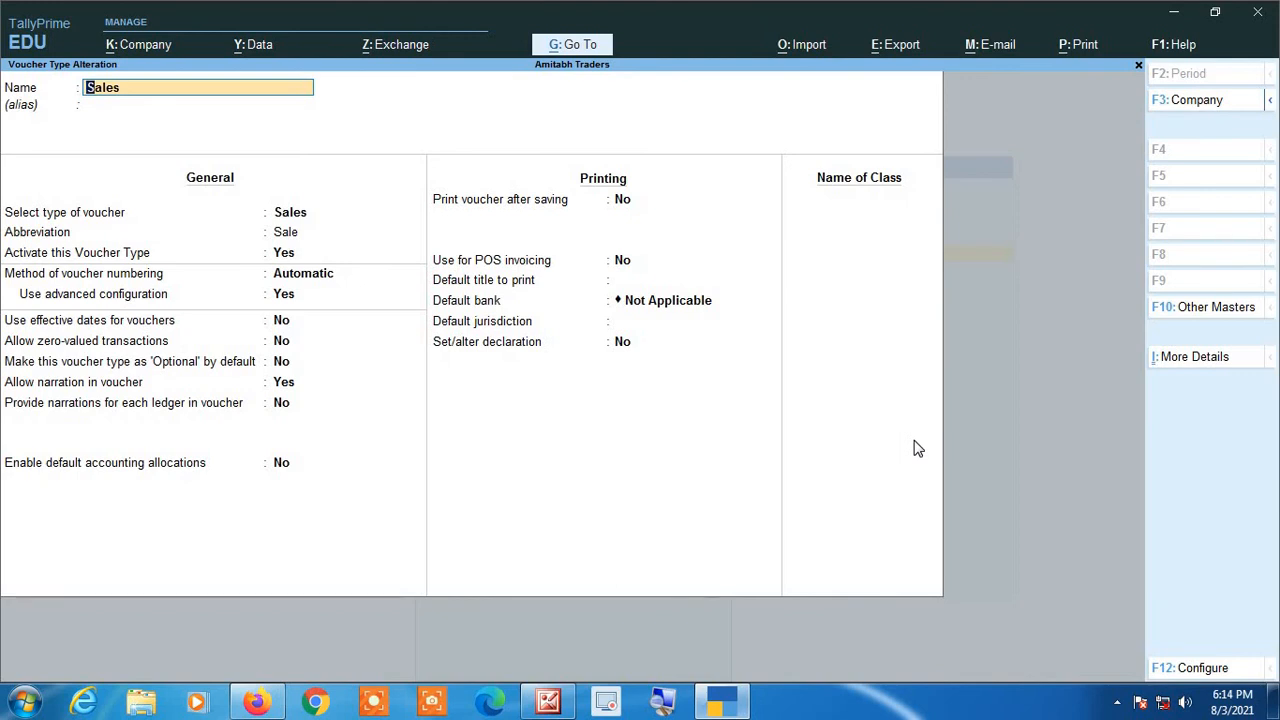
key(Escape)
key(y)
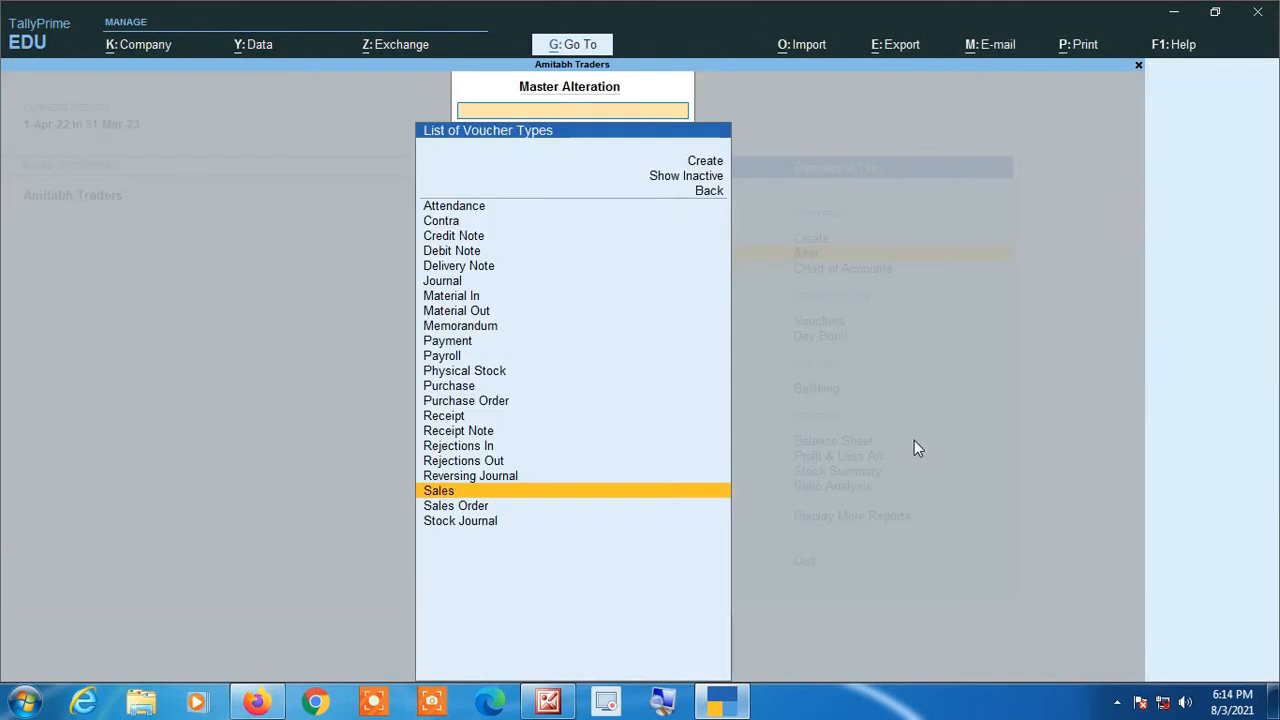
key(Escape)
key(Escape)
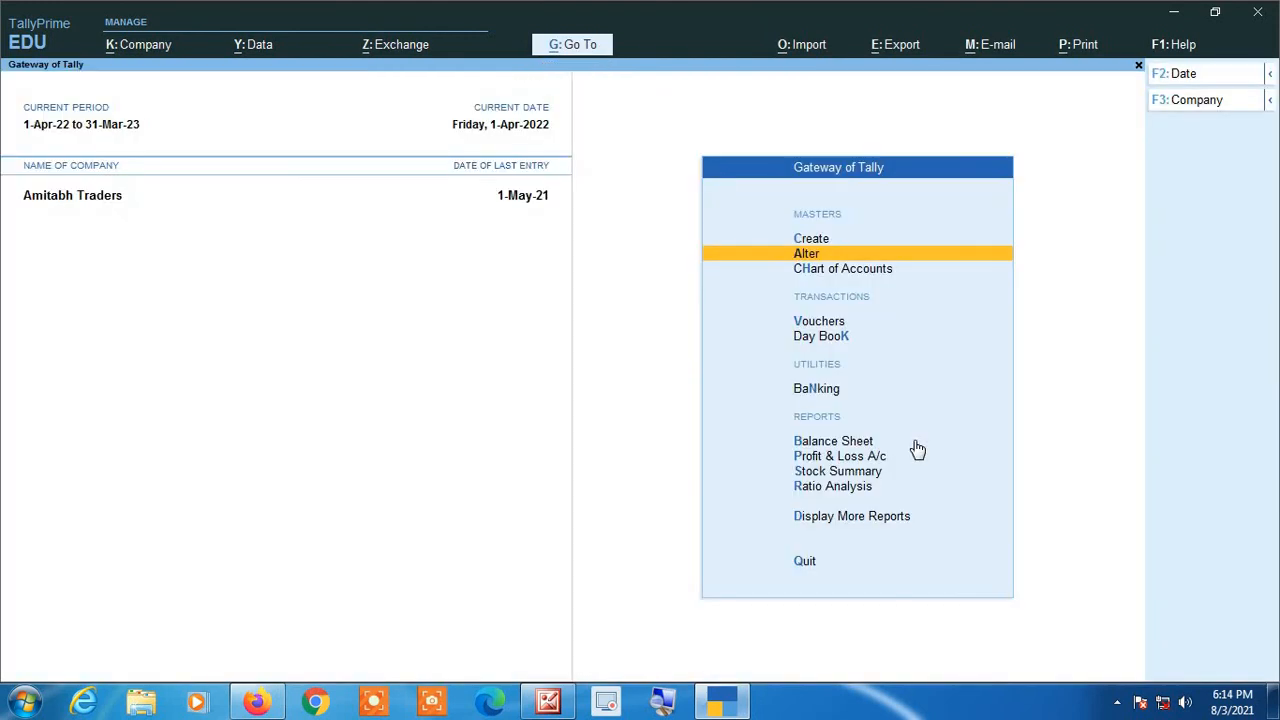
Step: Check the invoice number on a new sales voucher and close it unsaved
key(F8)
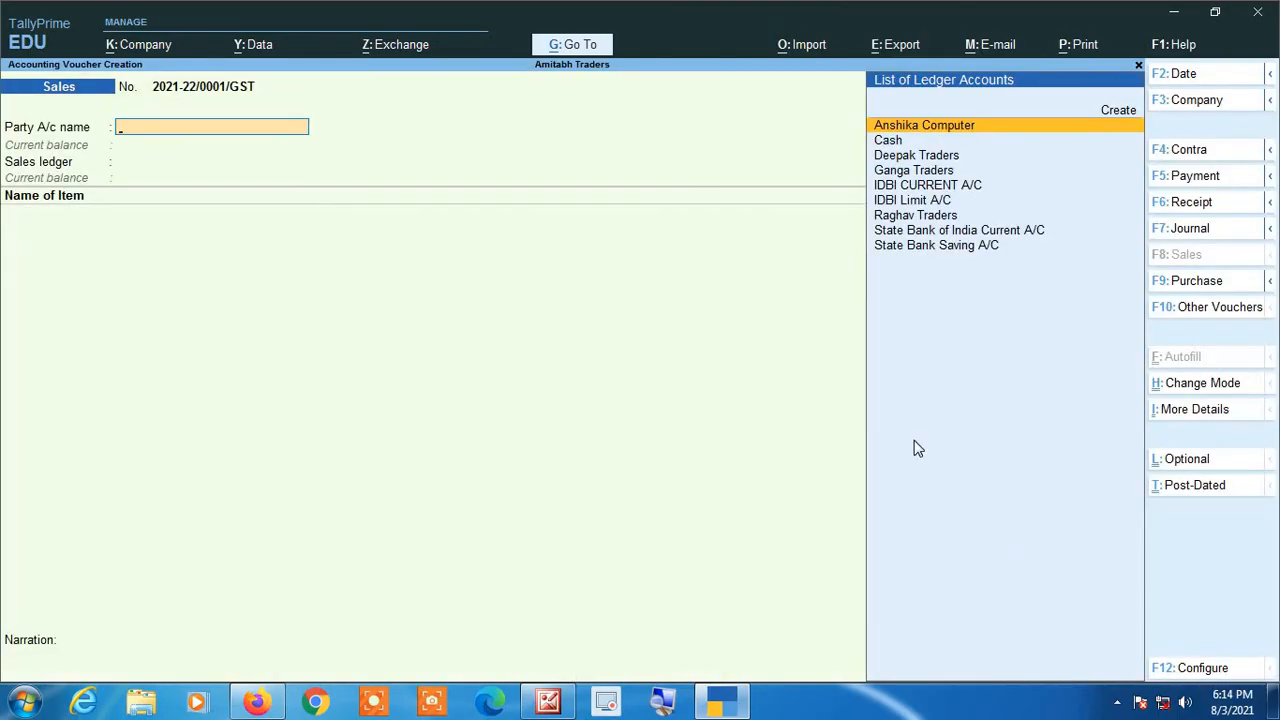
key(Escape)
key(y)
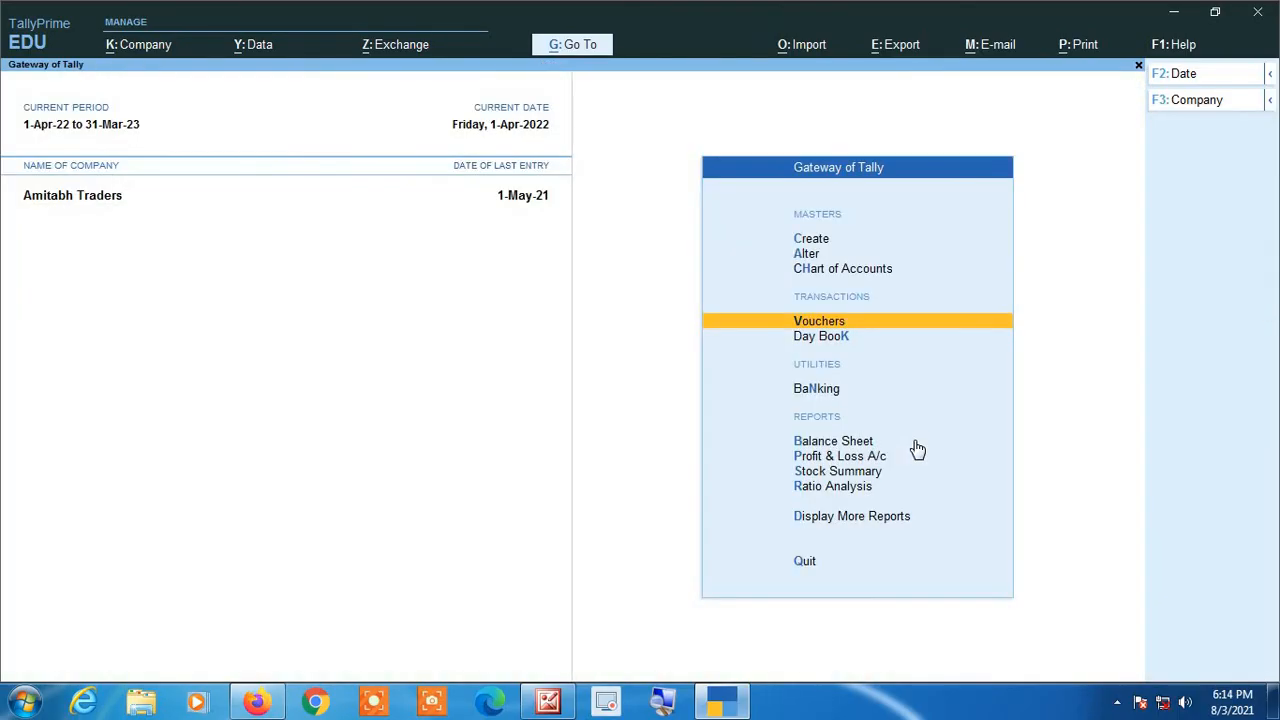
Step: Open the Sales voucher type for alteration
key(Up)
key(Up)
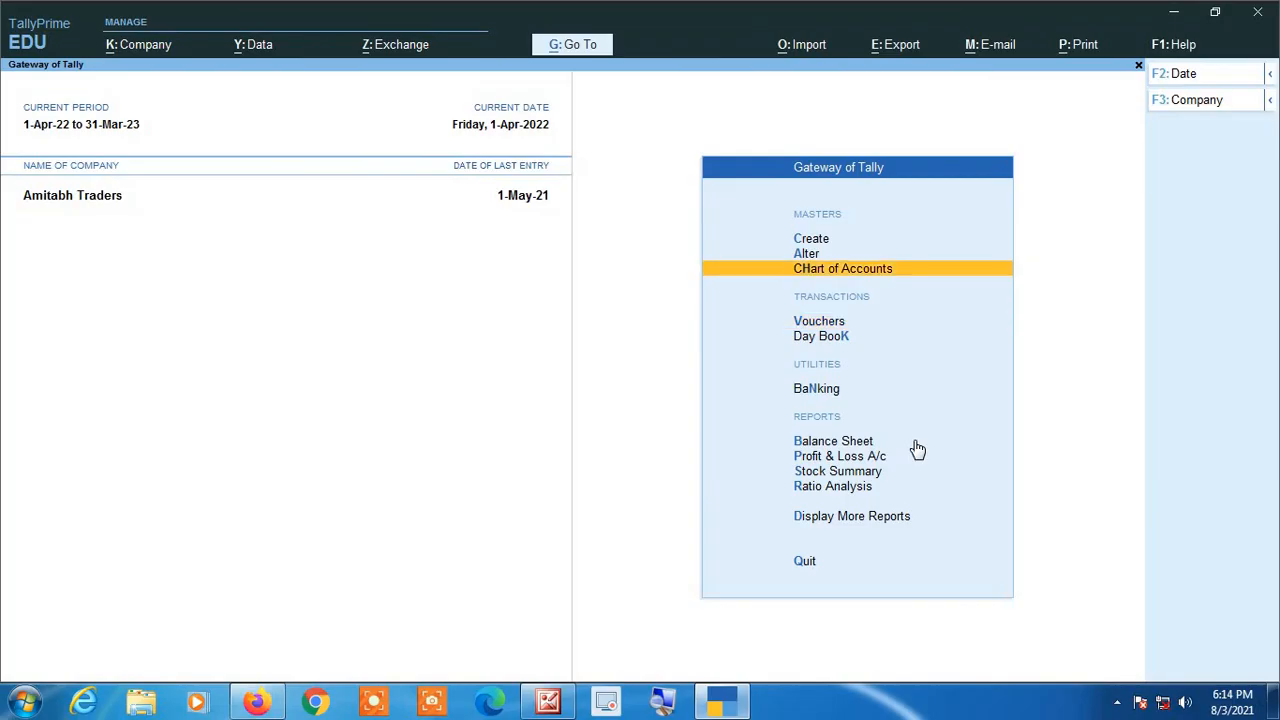
key(Return)
key(Down)
key(Down)
key(Down)
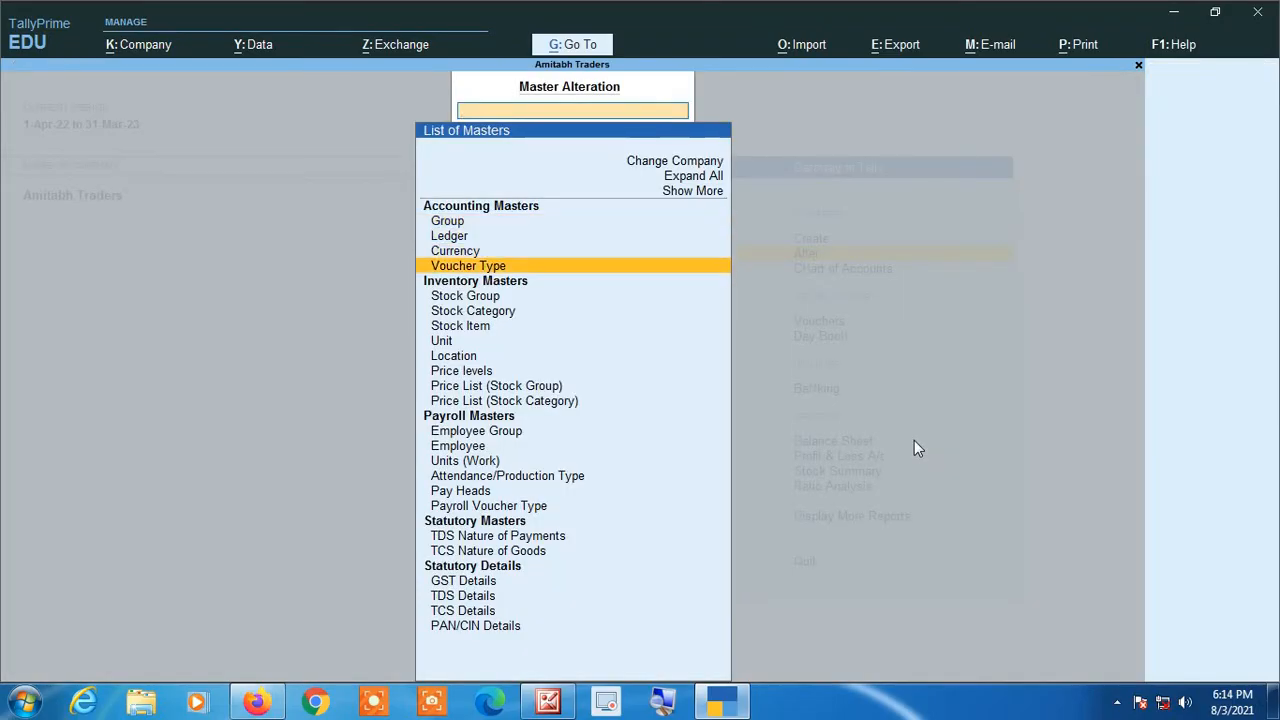
key(Return)
key(Down)
key(Down)
key(Down)
key(Down)
key(Down)
key(Down)
key(Down)
key(Down)
key(Down)
key(Down)
key(Down)
key(Down)
key(Down)
key(Down)
key(Down)
key(Down)
key(Down)
key(Down)
key(Down)
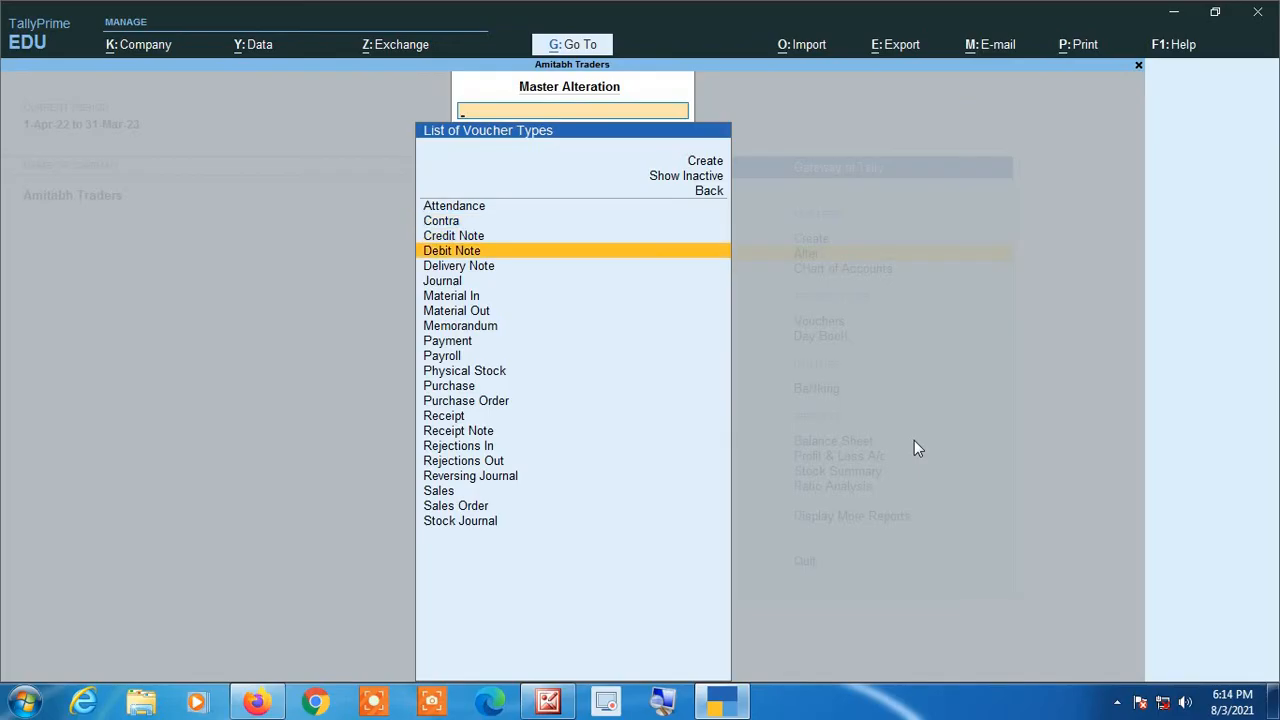
key(Return)
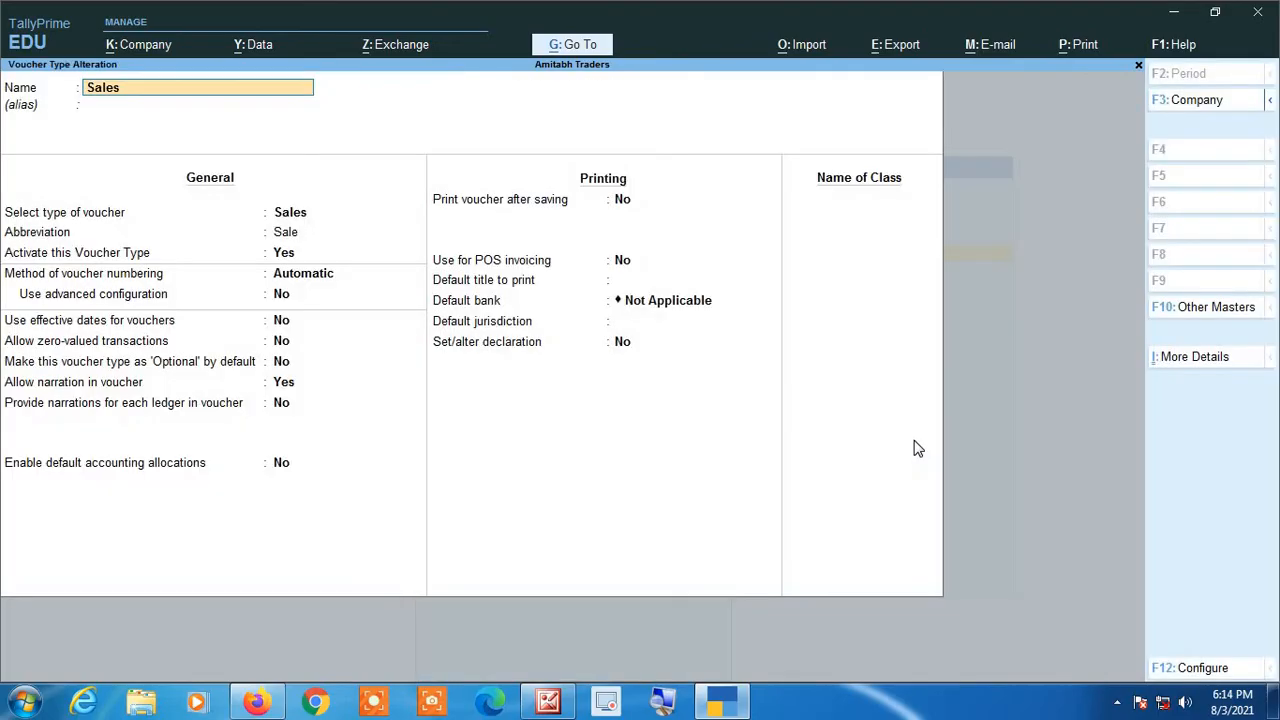
Step: Enable advanced configuration for the Sales voucher type's automatic numbering and go to its restart numbering entries
key(Return)
key(Return)
key(Return)
key(Return)
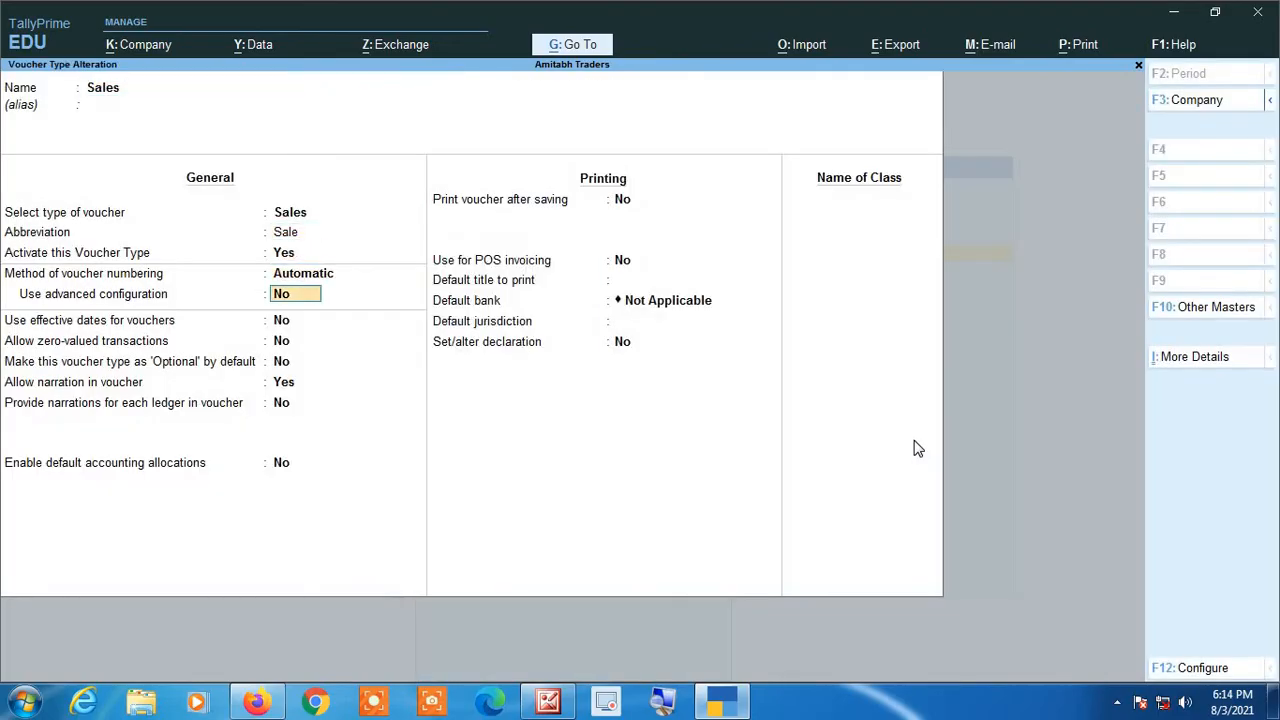
text(ye)
key(BackSpace)
text(es)
key(Return)
Step: Add a restart numbering entry applicable from 1-Apr-22 with starting number 1 and Yearly periodicity
key(Return)
key(Return)
key(Return)
key(Return)
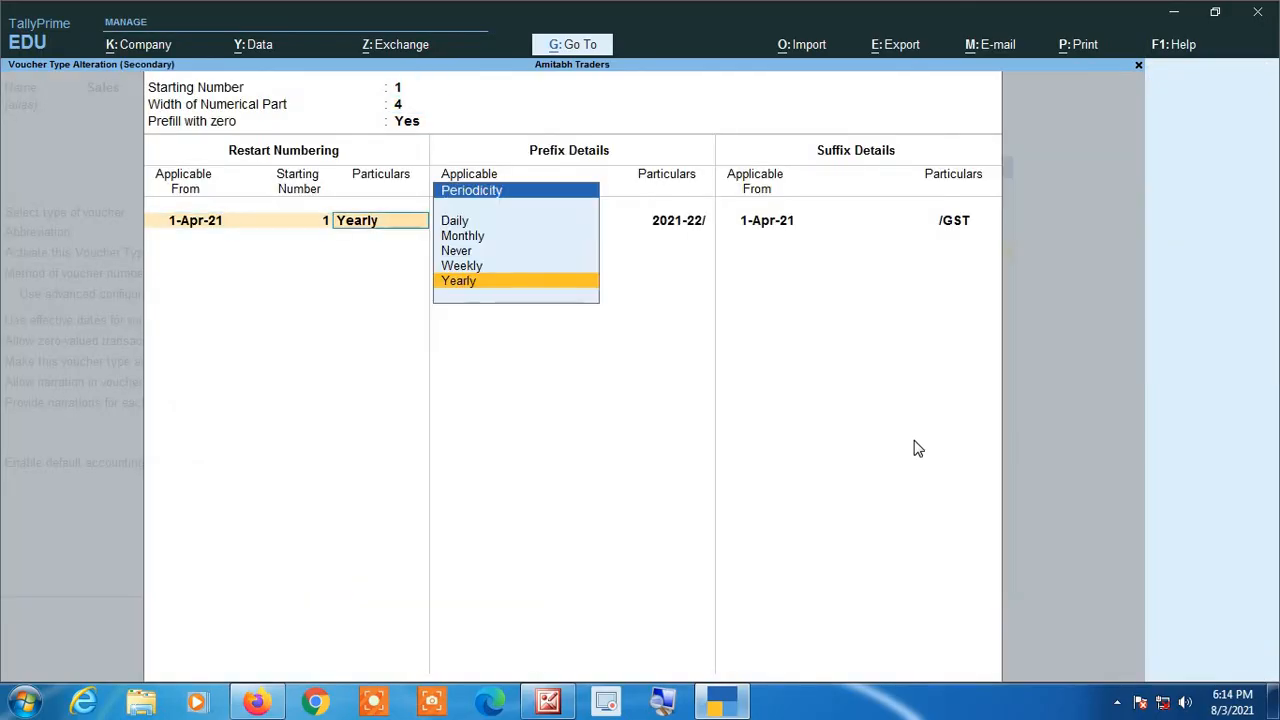
key(Return)
text(1 4)
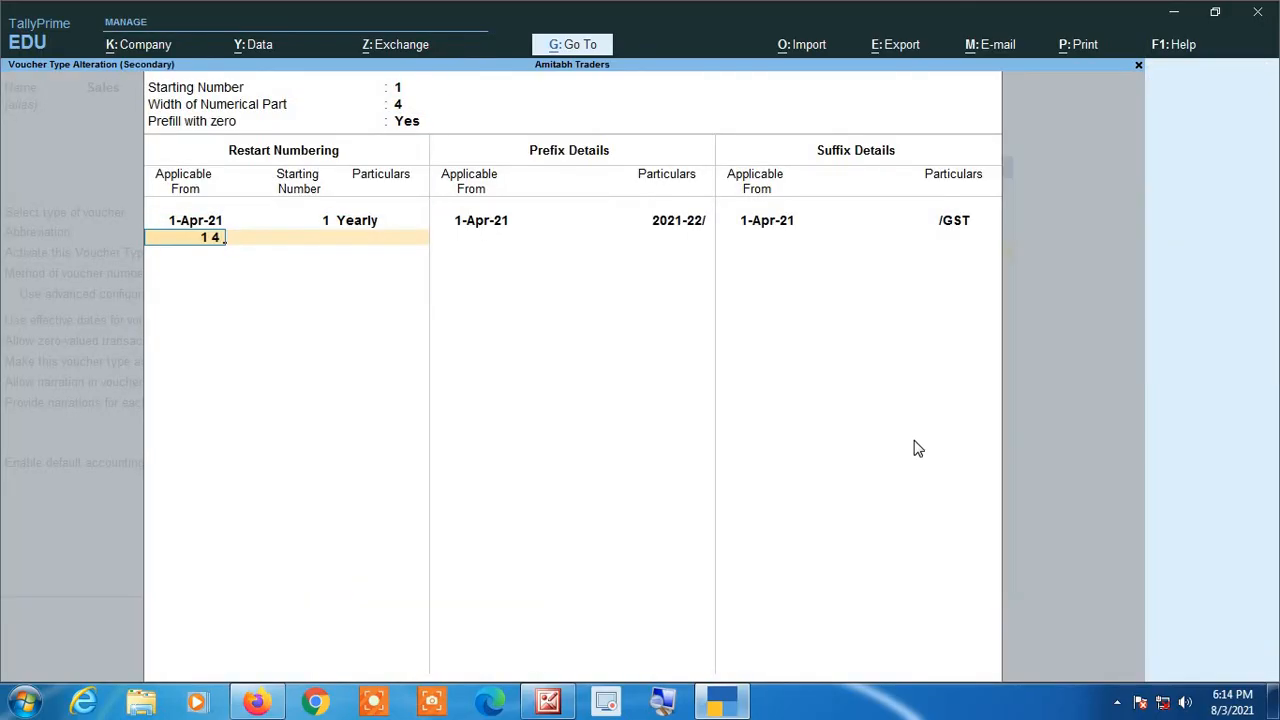
text( 22)
key(Return)
key(Return)
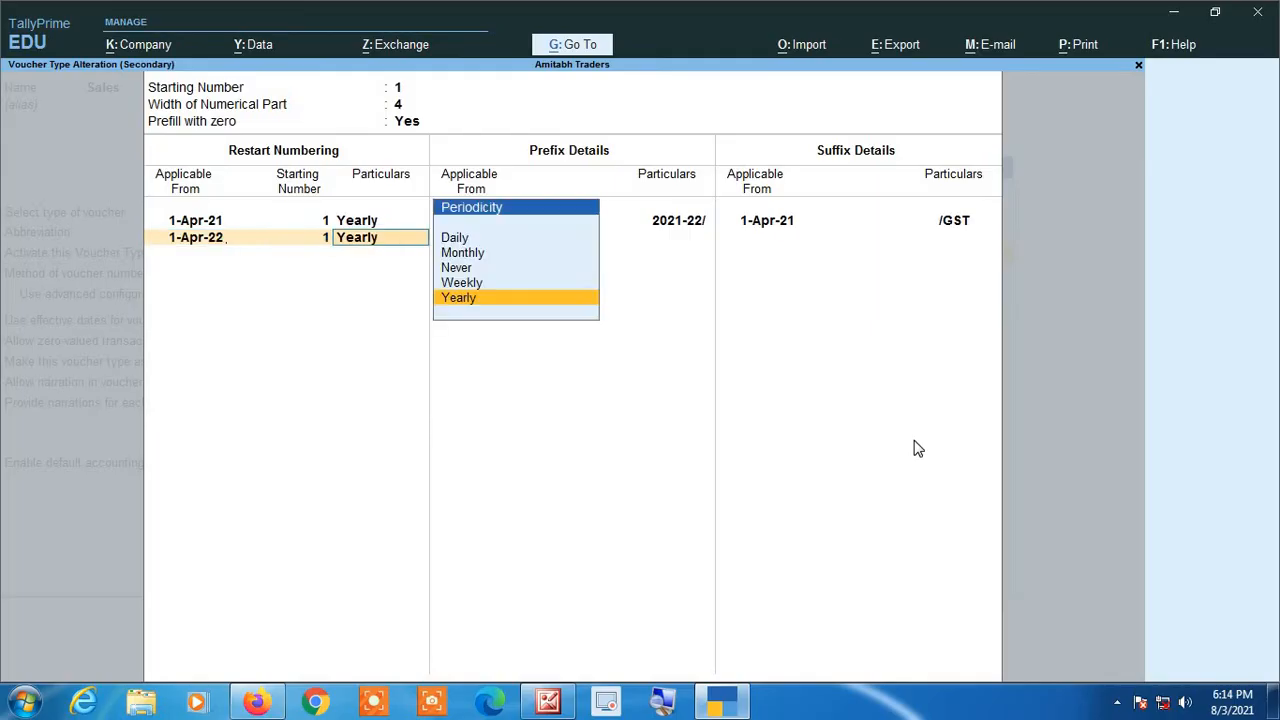
key(Return)
Step: Add a prefix entry applicable from 1-Apr-22 with the particulars 2022-23/
key(Return)
key(Return)
key(Return)
text(1)
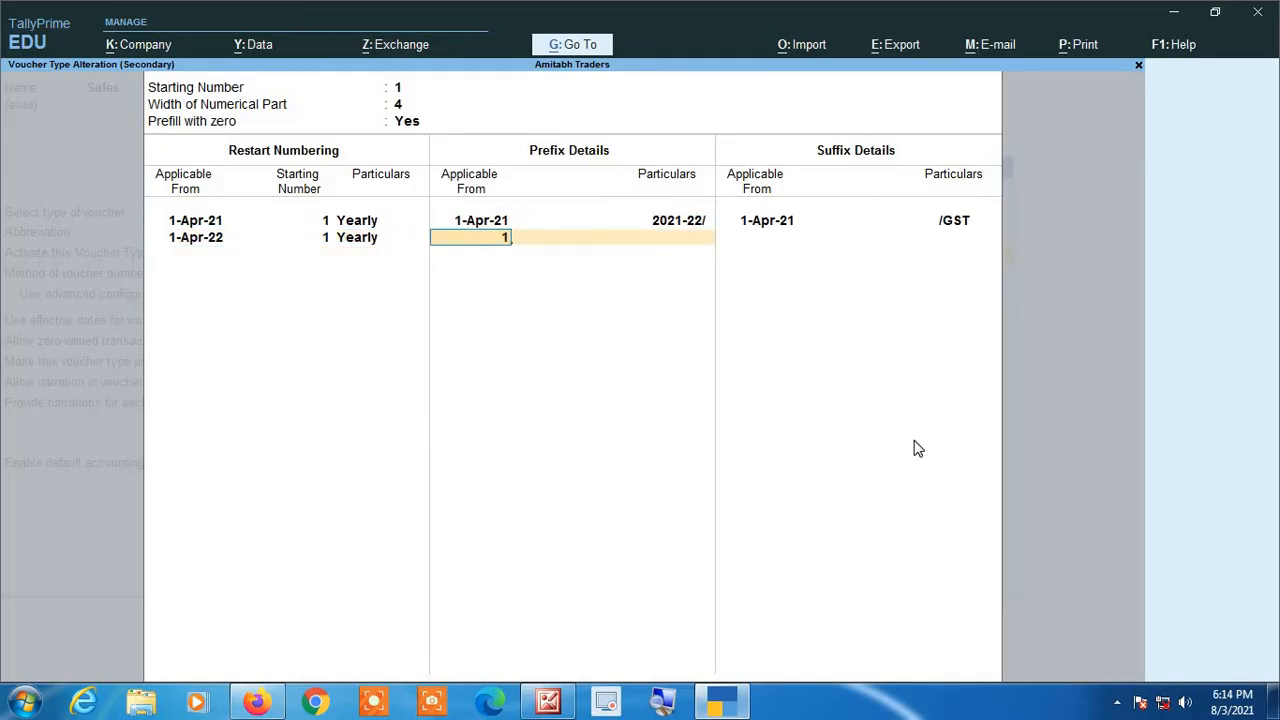
text( 422)
key(BackSpace)
key(BackSpace)
text(22)
key(Return)
text(202)
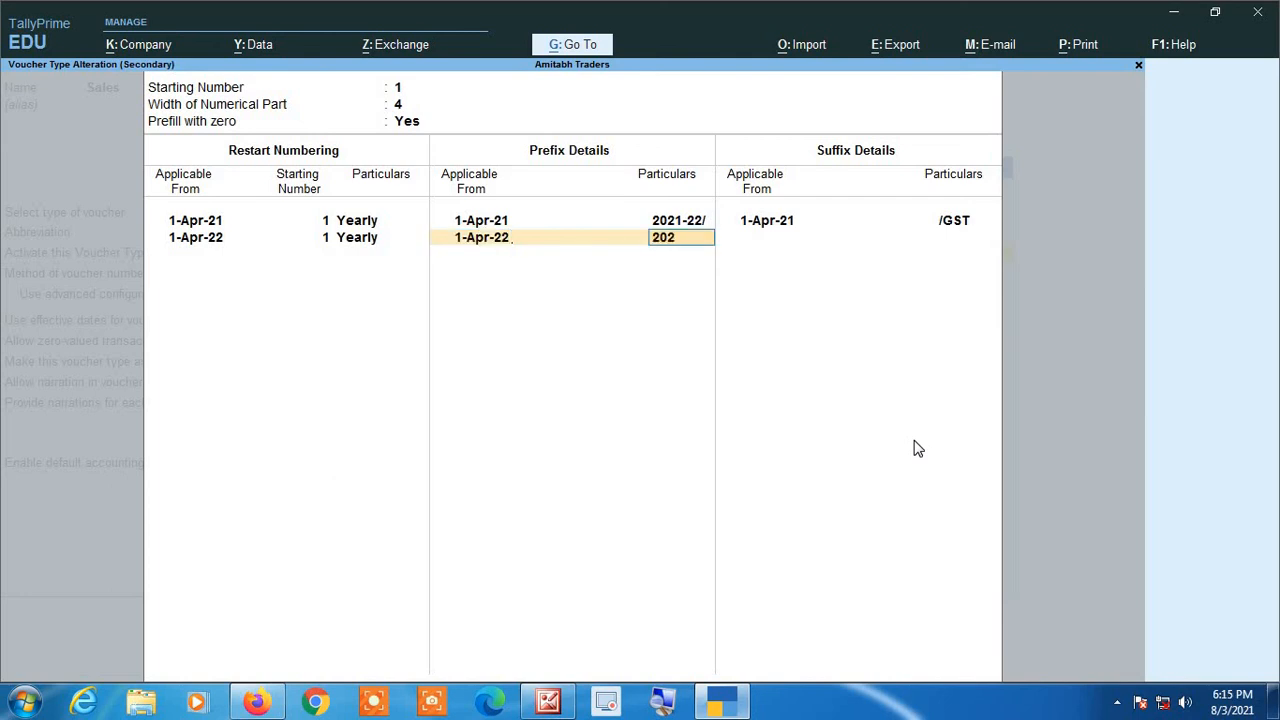
text(0)
key(BackSpace)
text(2-23/)
key(Return)
key(Return)
key(Return)
key(Return)
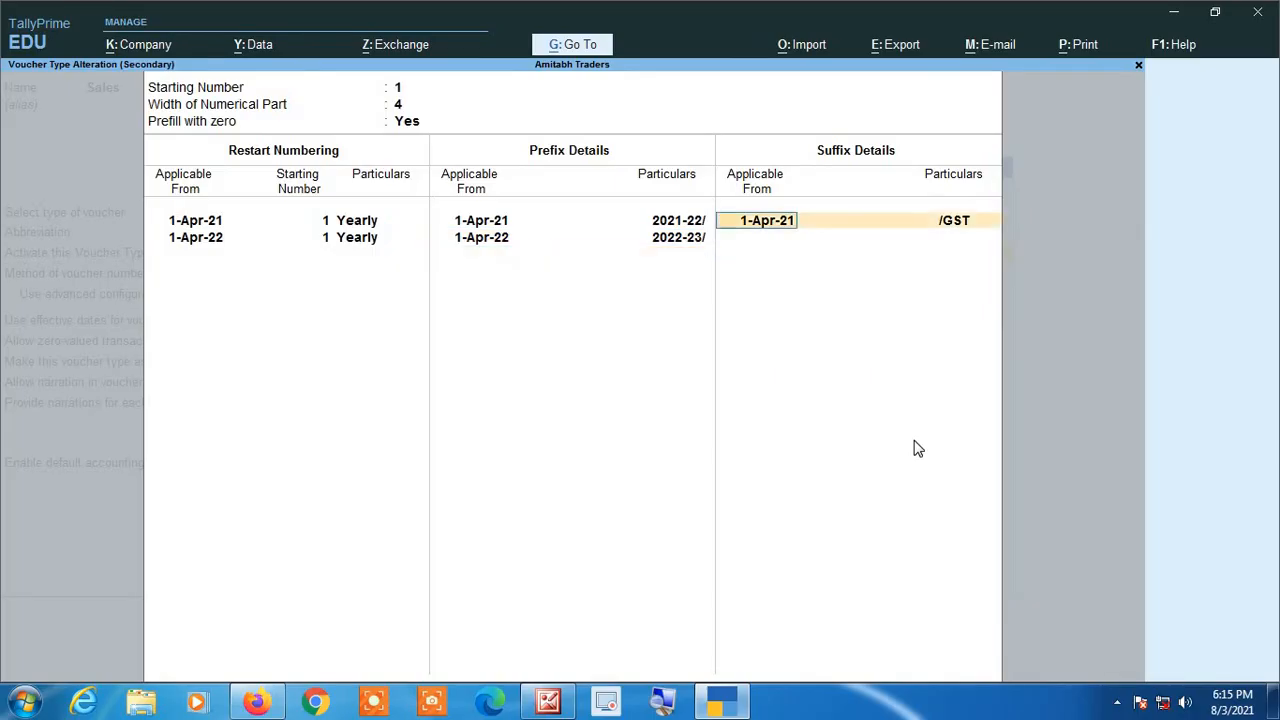
Step: Add a suffix entry applicable from 1-Apr-22 with the particulars /GST and finish the numbering configuration
text(1 4)
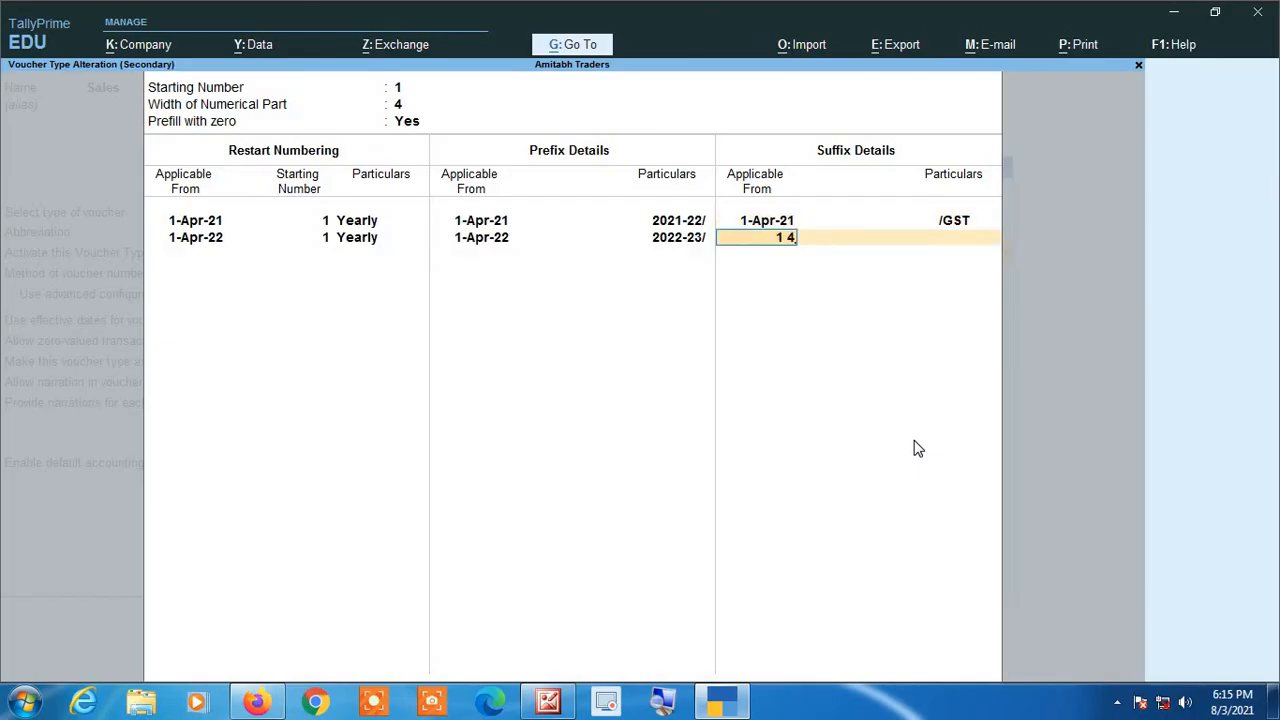
text(22)
key(BackSpace)
key(BackSpace)
text(22)
key(Return)
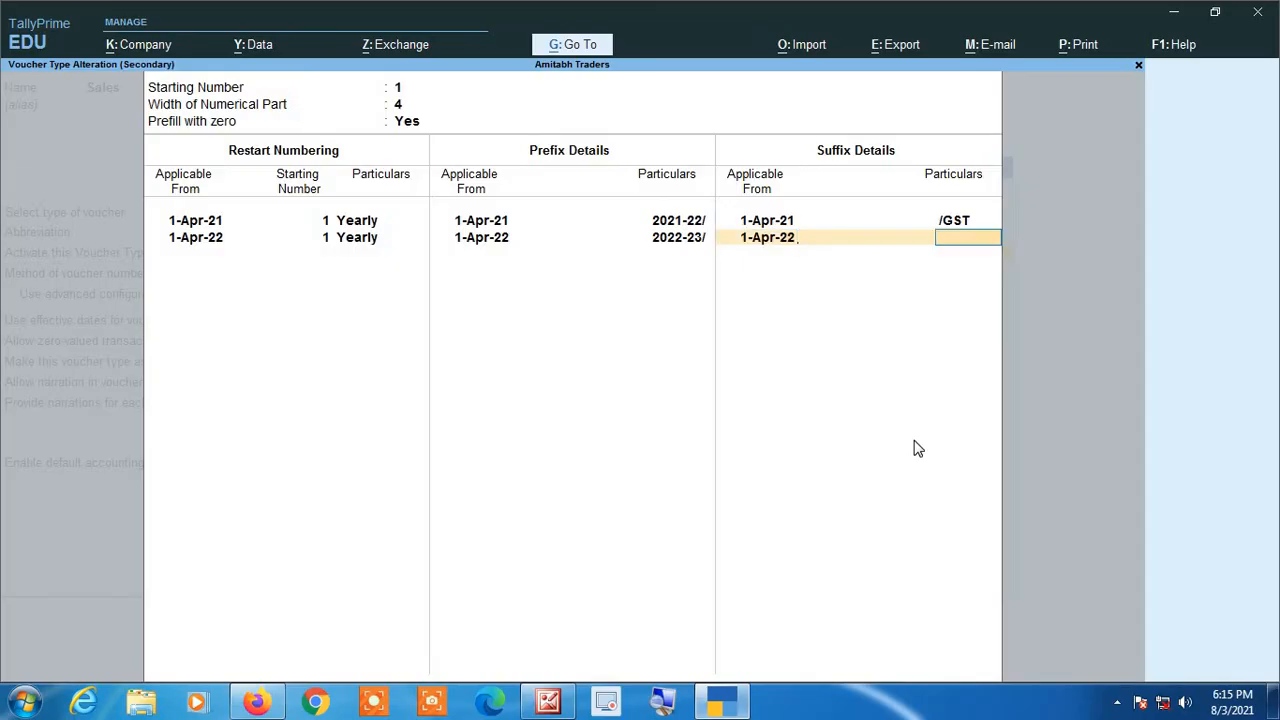
text(/GST)
key(Return)
key(Return)
key(Return)
key(Return)
key(Return)
key(Return)
key(Return)
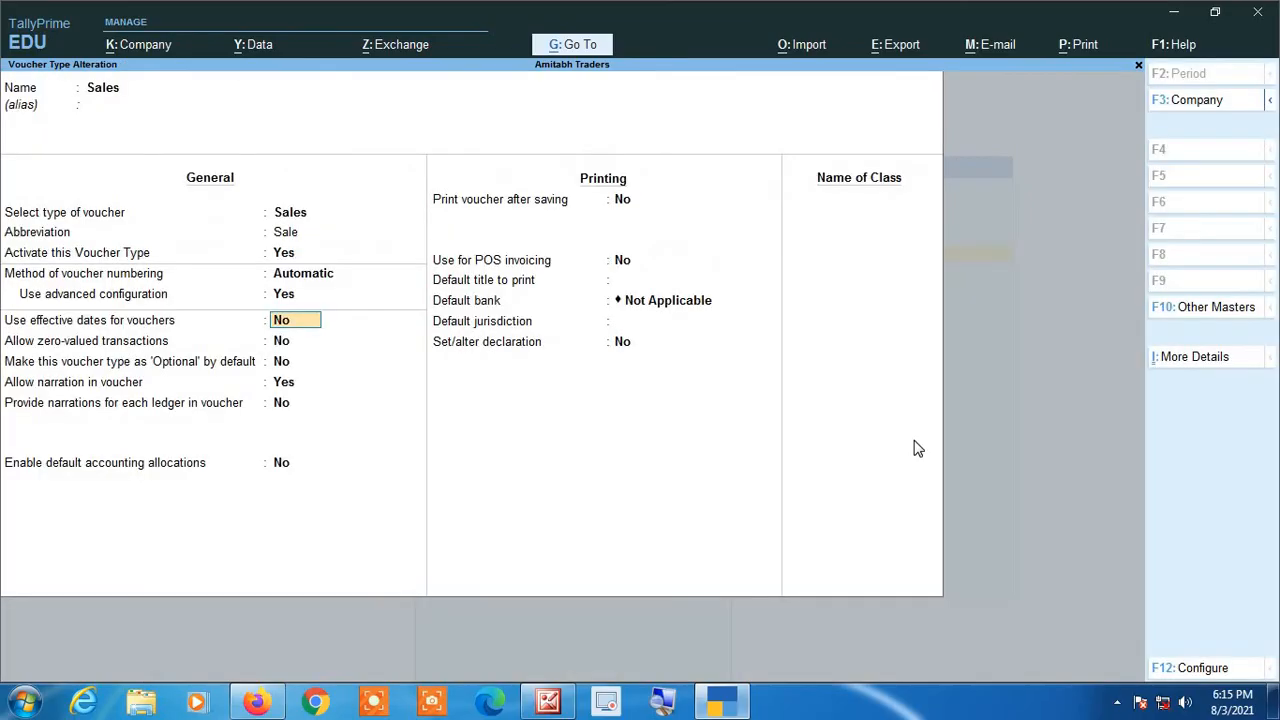
Step: Save the altered Sales voucher type and return to the Gateway of Tally
key(Return)
key(Return)
key(Return)
key(Return)
key(Return)
key(Return)
key(Return)
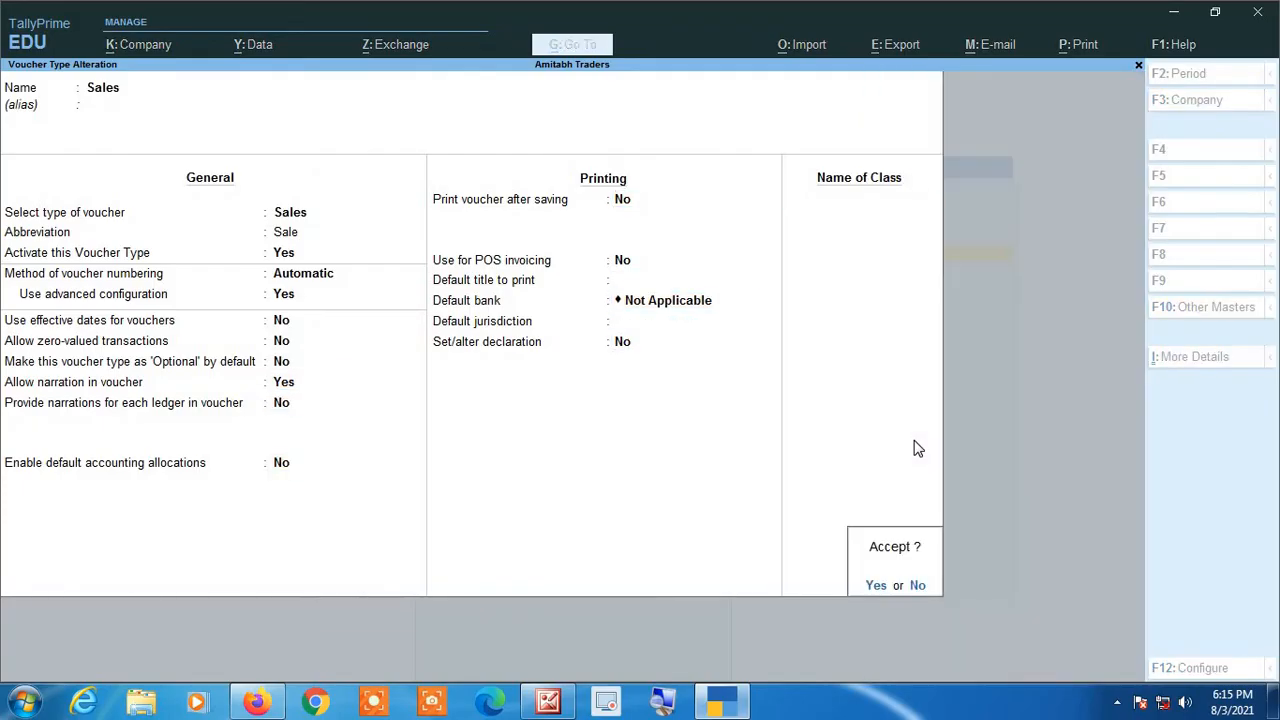
key(Return)
key(Escape)
key(Escape)
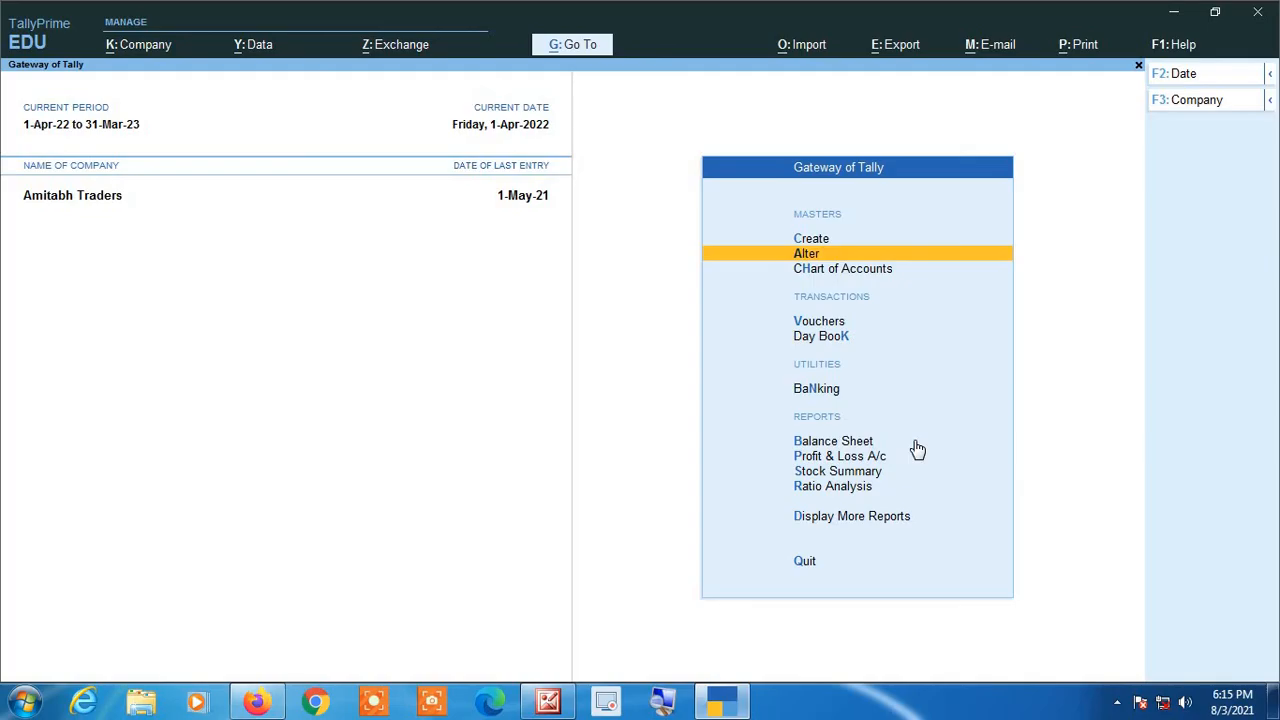
Step: Examine the invoice number on a new sales voucher for the 2022-23 period and close the voucher unsaved
key(Down)
key(Down)
key(Return)
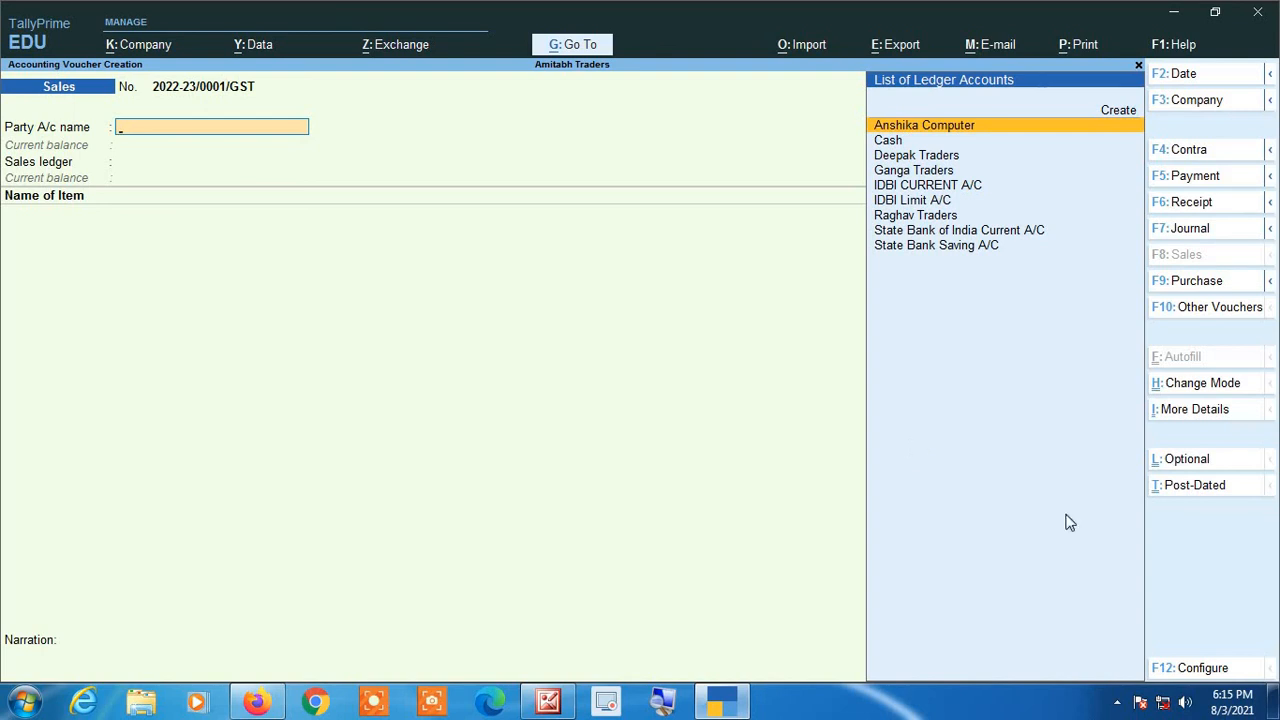
click(665, 703)
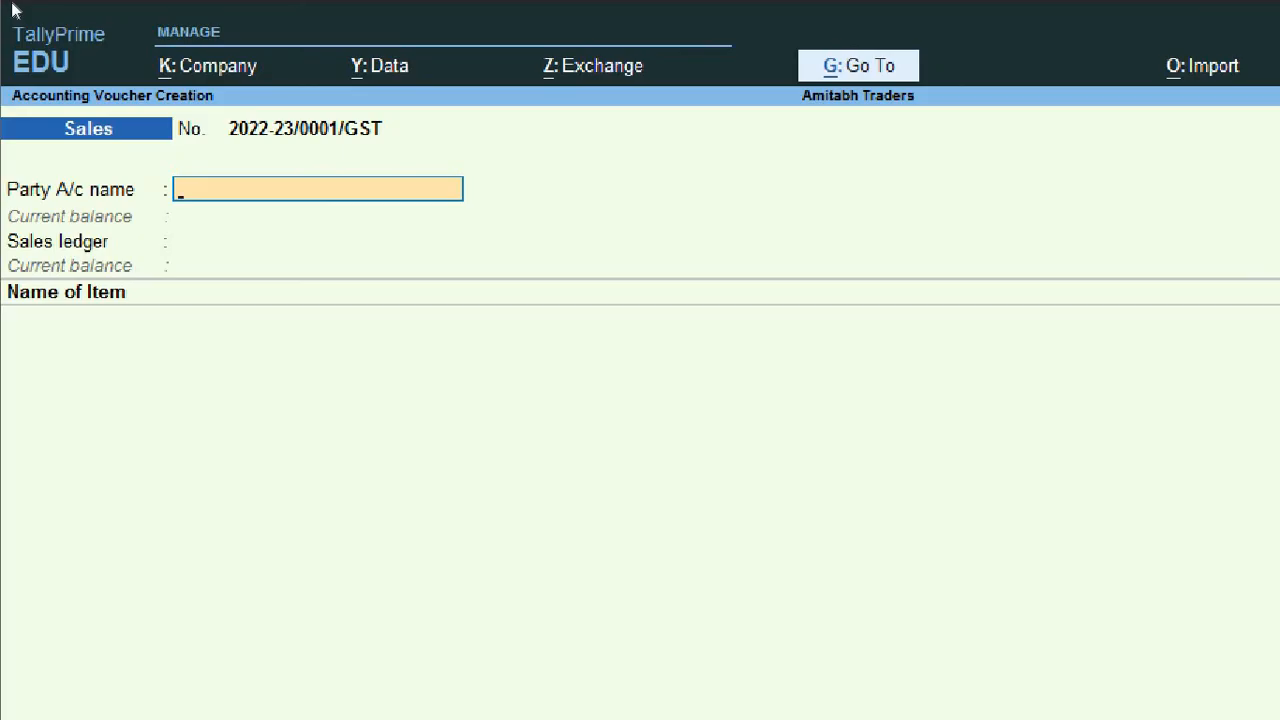
key(Escape)
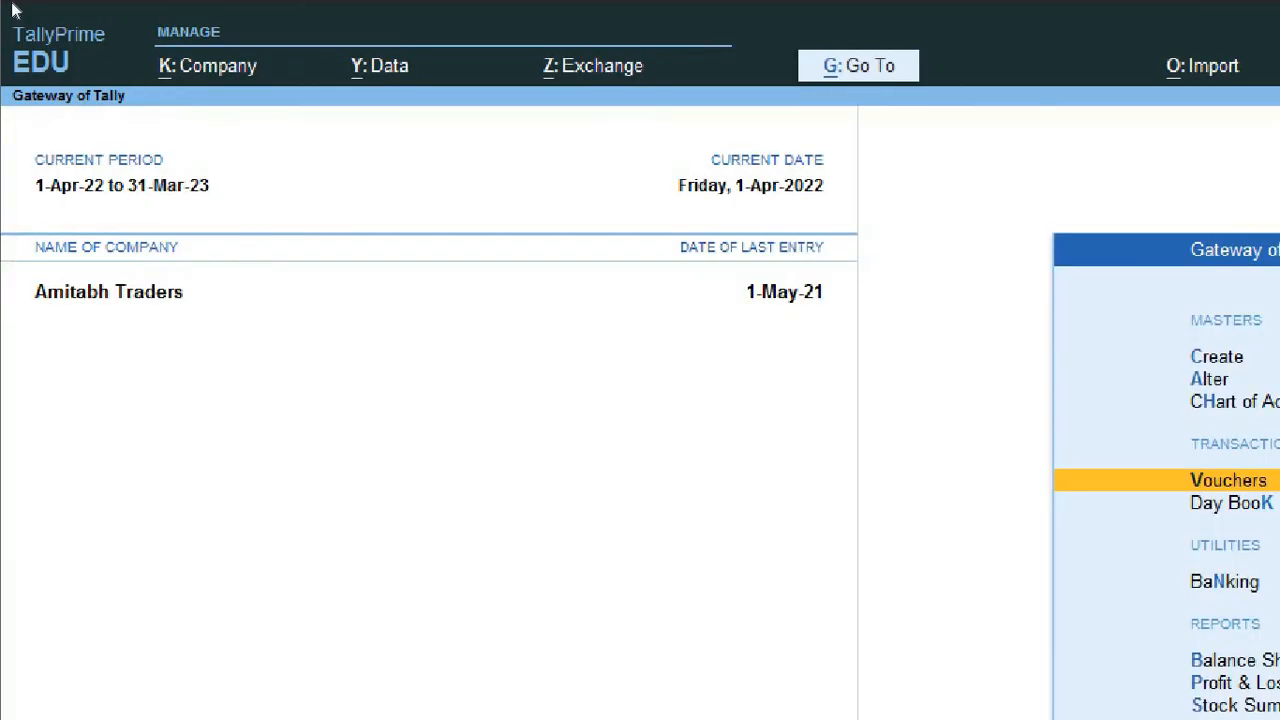